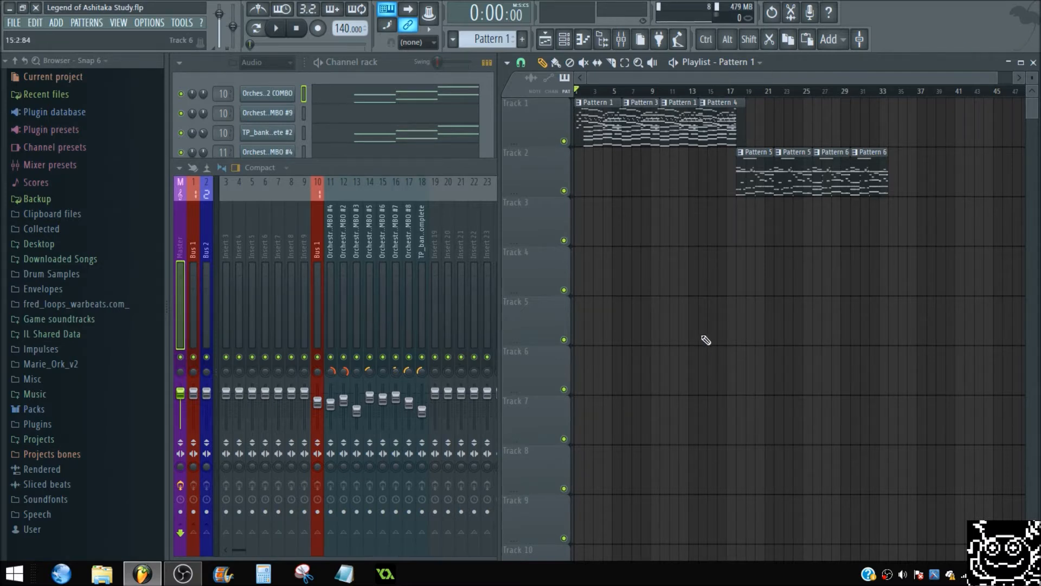
- Move the four Pattern 5 and Pattern 6 clips from Track 2 up to Track 1, directly behind Pattern 4
drag(721, 181, 984, 220)
drag(868, 178, 866, 116)
click(864, 245)
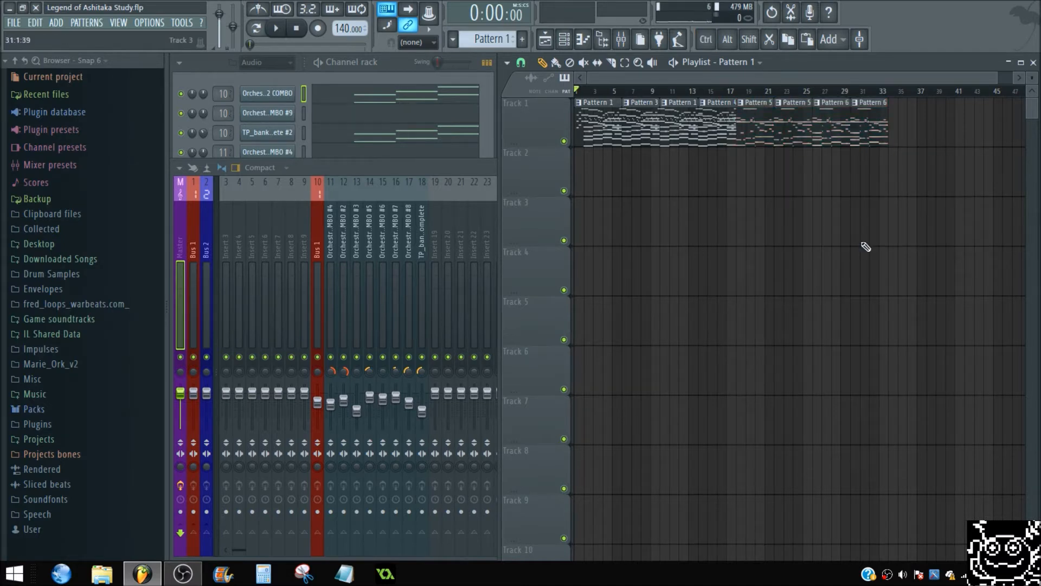
- Play the arrangement from the beginning through the Pattern 1 section, and stop playback
key(space)
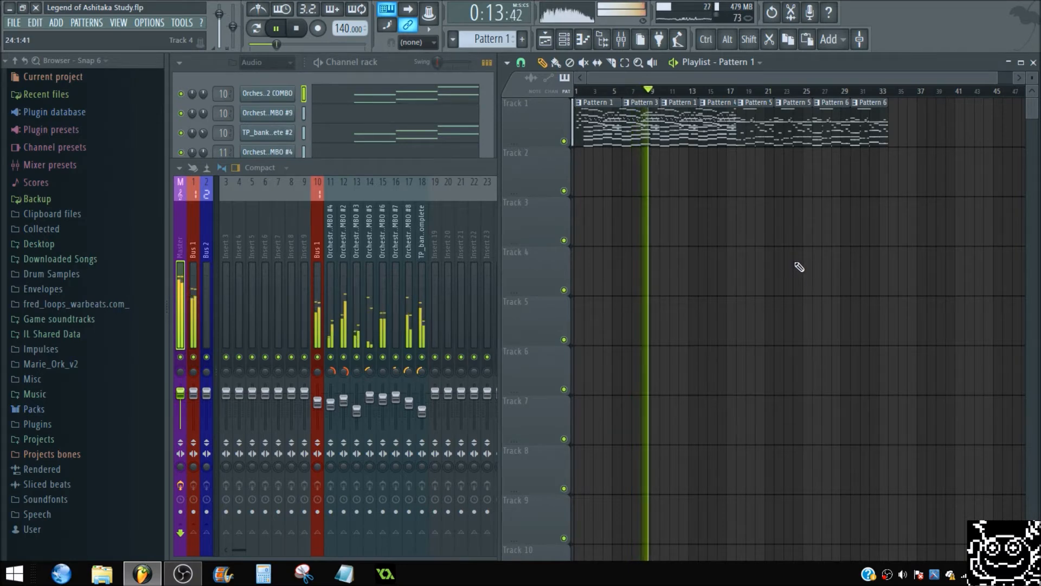
key(space)
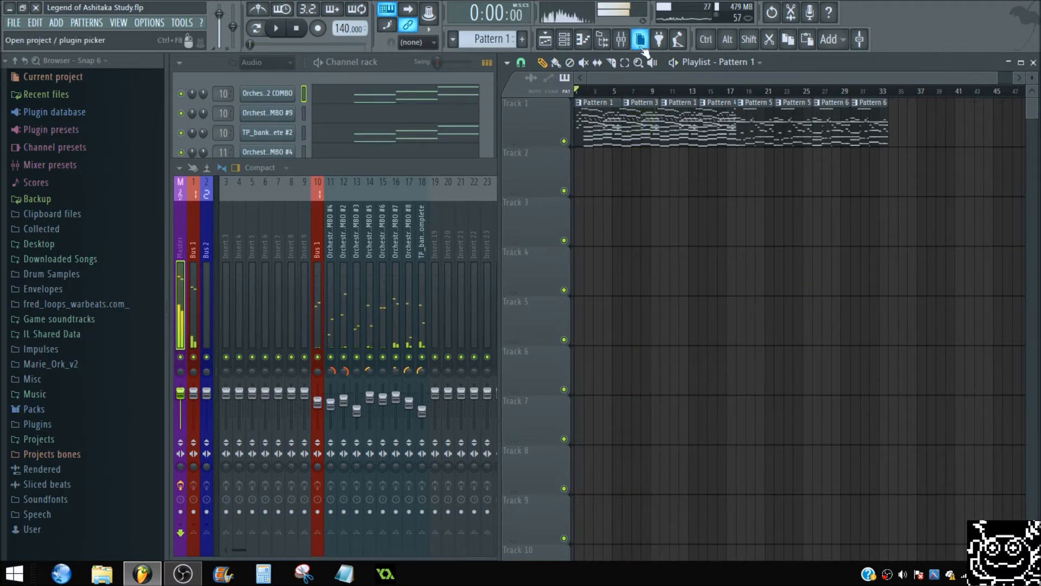
scroll(671, 81, up, 2)
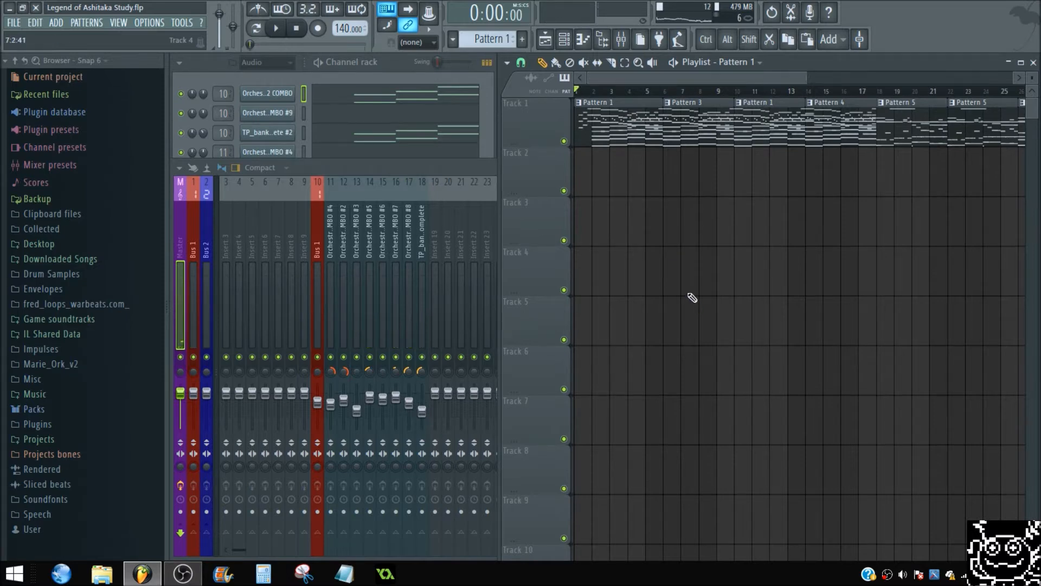
- Review the effects loaded on the Master track, and close the mixer
click(181, 236)
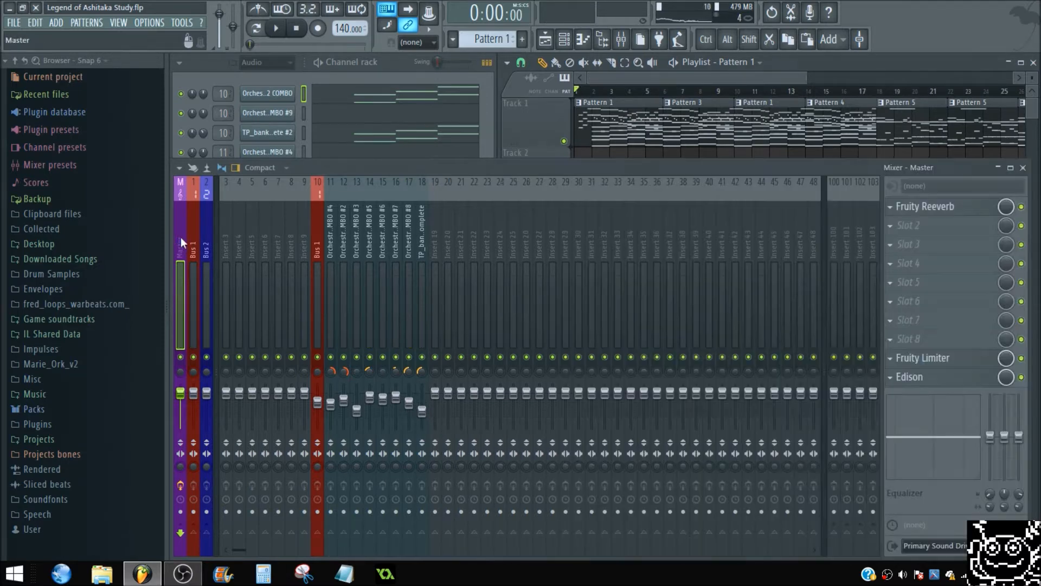
click(1023, 167)
scroll(857, 245, down, 2)
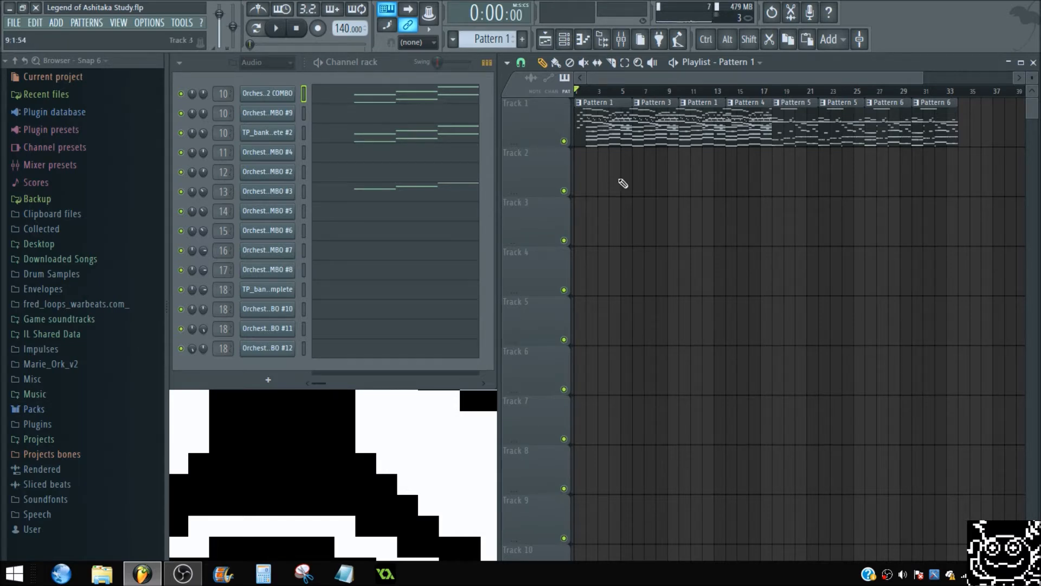
- Check the project's start date and total working time in its credits, and close the settings
click(165, 25)
click(165, 55)
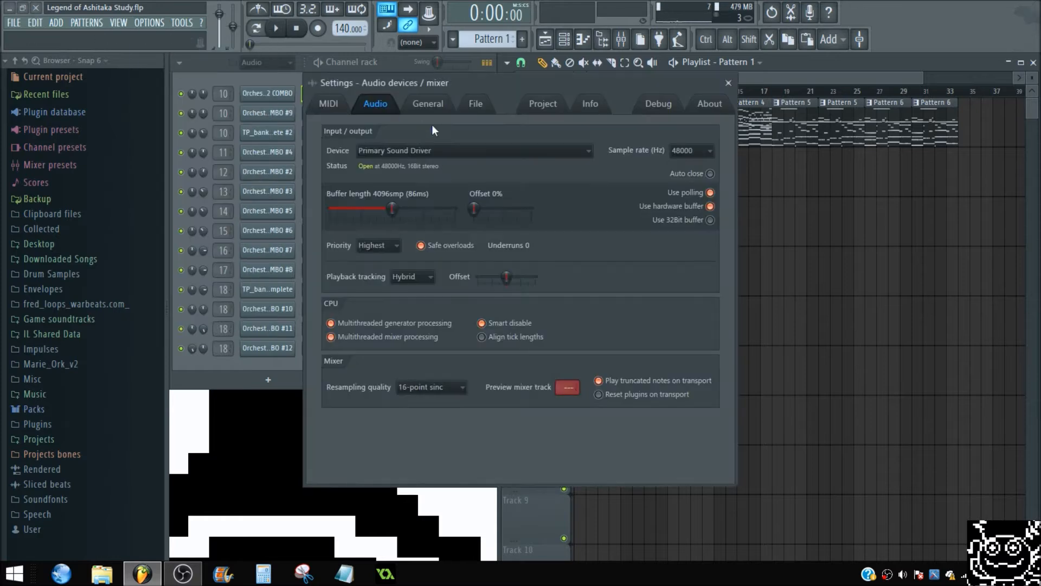
click(602, 103)
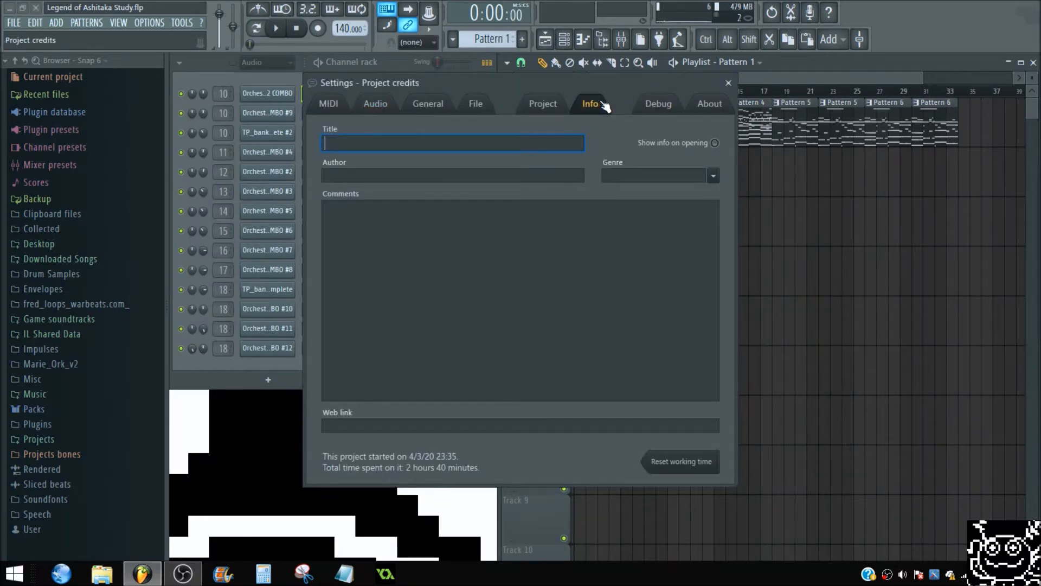
click(728, 83)
- Look through the soundfont player settings of the channels, from Orchestra Soundfont 2 COMBO down to COMBO #5
click(285, 98)
click(282, 97)
click(271, 117)
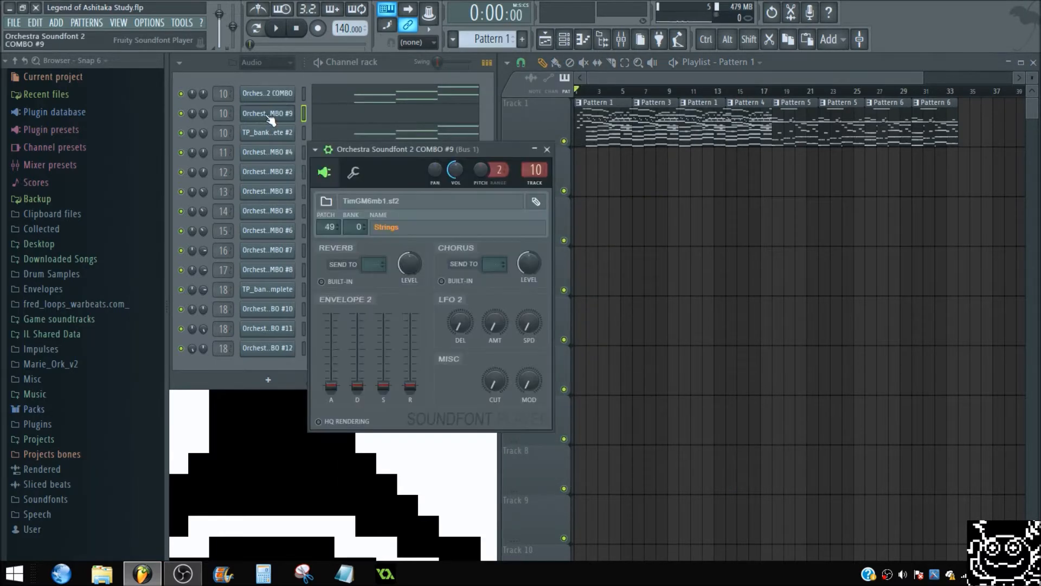
click(270, 116)
click(274, 133)
click(273, 153)
click(273, 154)
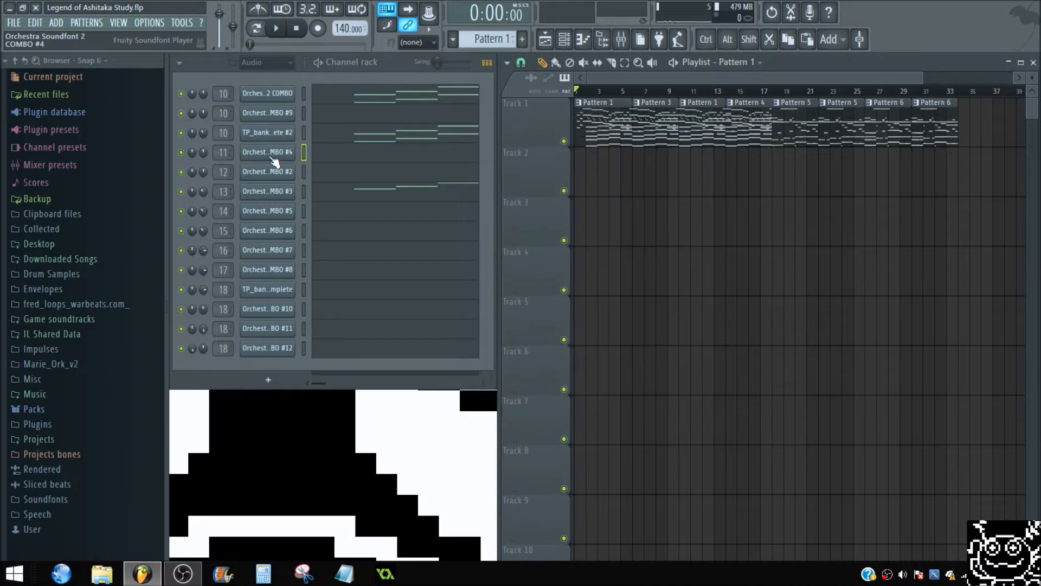
click(271, 172)
click(461, 139)
click(285, 211)
click(685, 163)
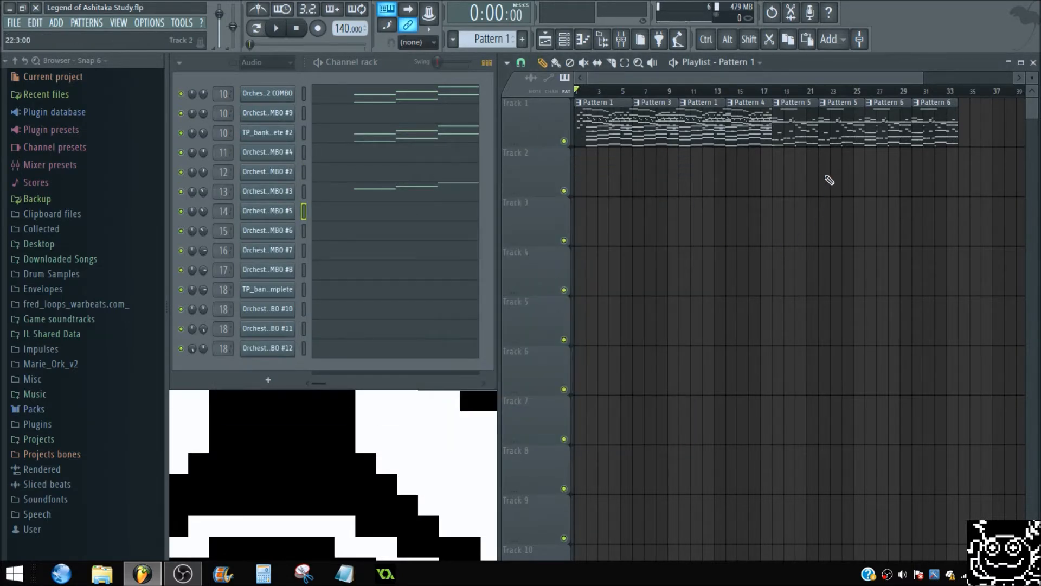
- Place the playback position at bar 16 and listen to the Pattern 5 and Pattern 6 section, then stop playback
mouse_move(773, 94)
mouse_down()
mouse_move(968, 95)
mouse_move(772, 100)
mouse_up()
right_click(827, 246)
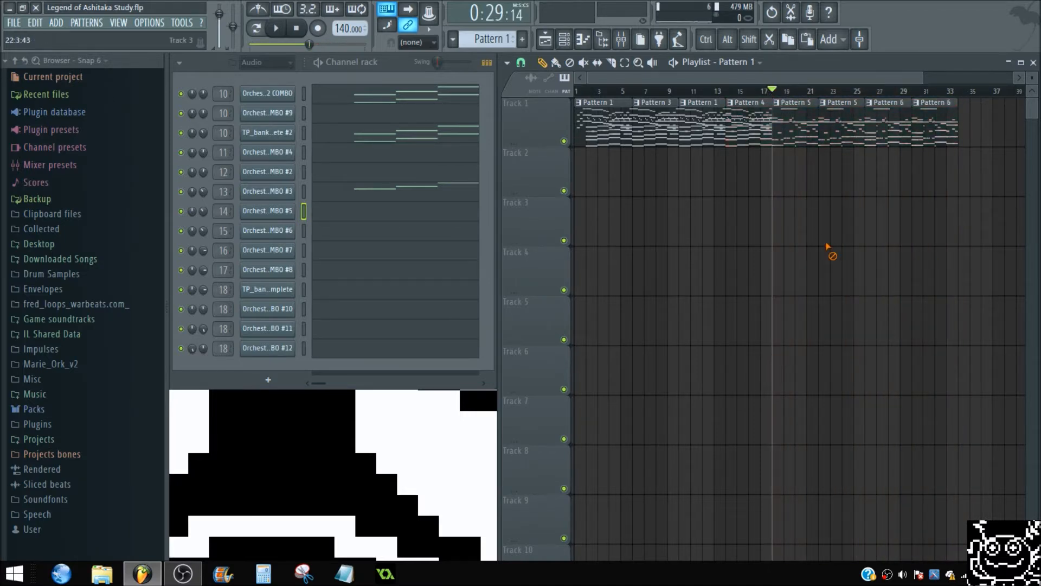
scroll(901, 102, up, 2)
drag(796, 81, 818, 83)
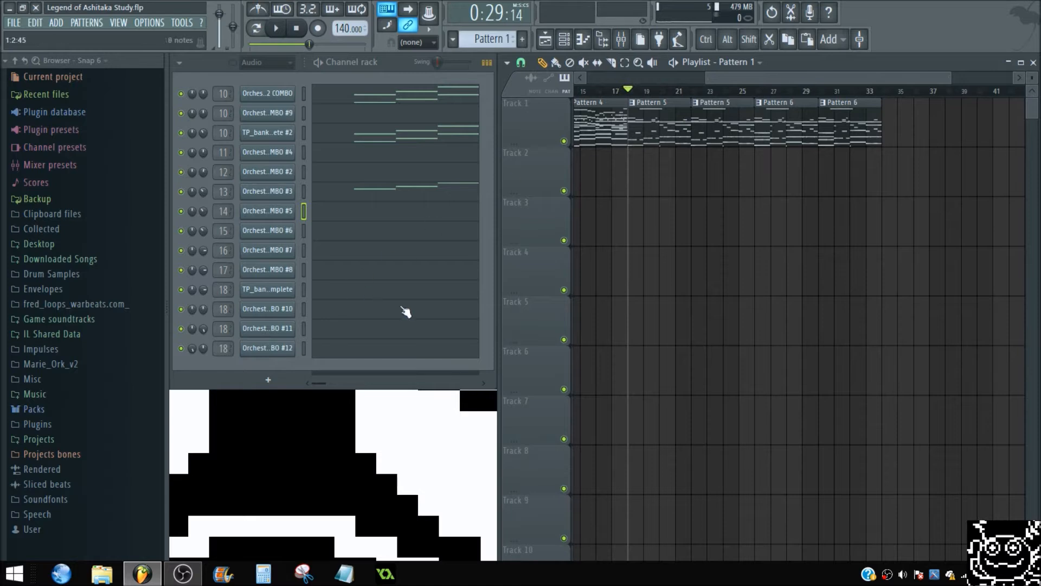
click(600, 90)
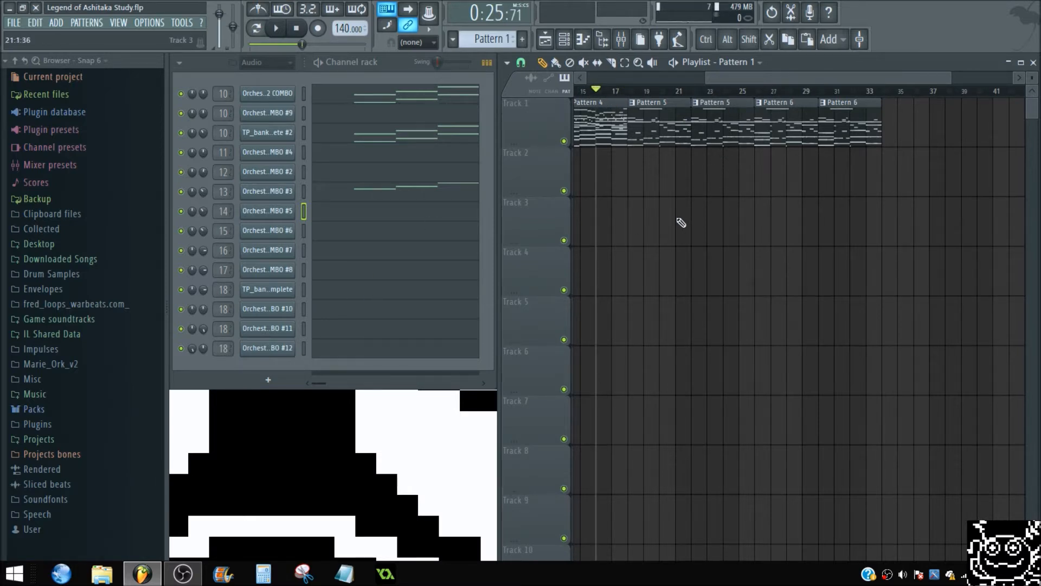
key(space)
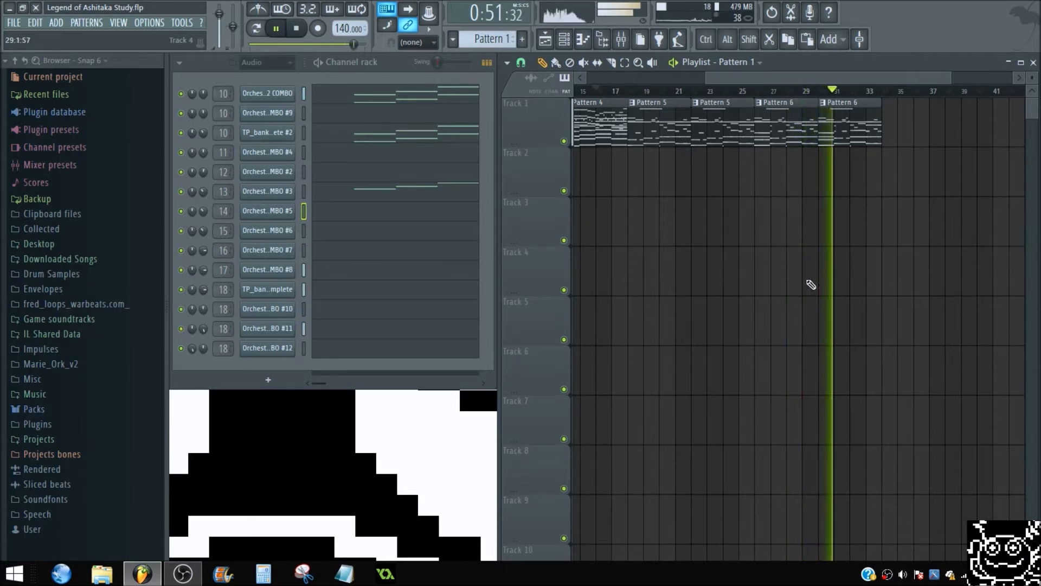
key(space)
scroll(785, 96, down, 2)
scroll(785, 96, down, 1)
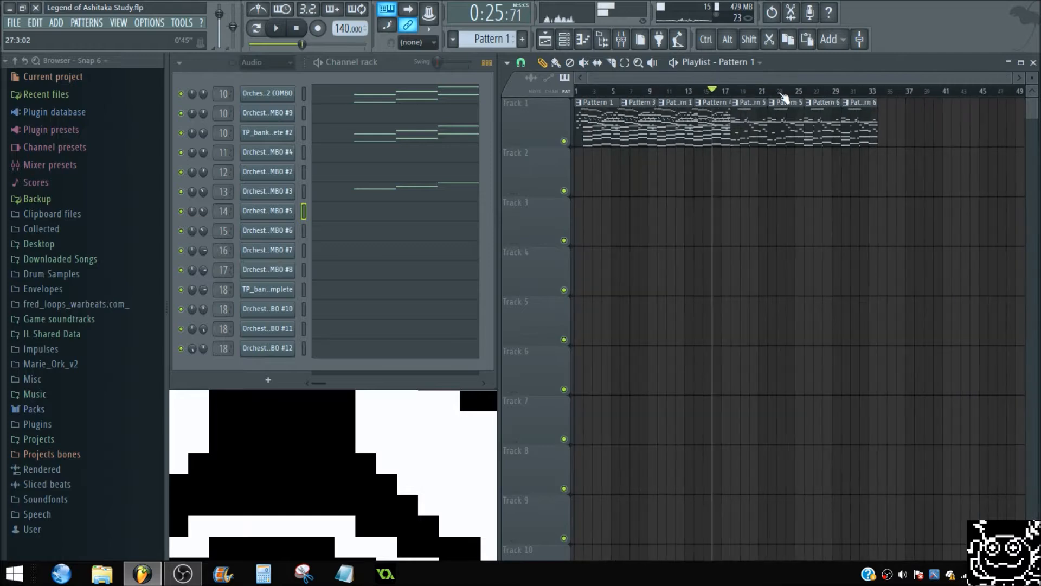
key(space)
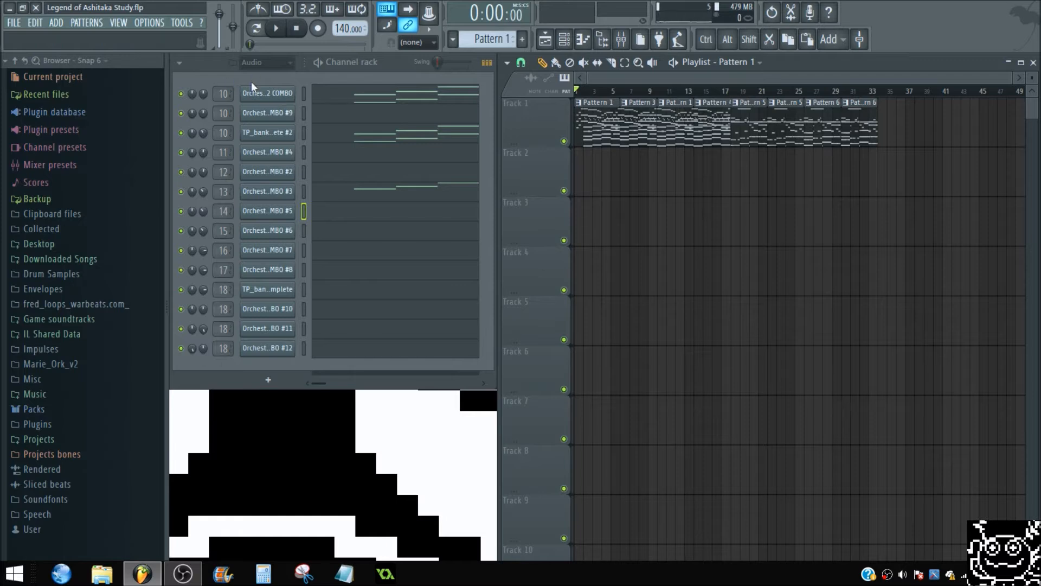
- Check the Orchestra Soundfont 2 COMBO channel's instrument and audition a few notes on it, including G#4 and F5
click(275, 96)
click(271, 95)
right_click(776, 280)
drag(1012, 79, 870, 87)
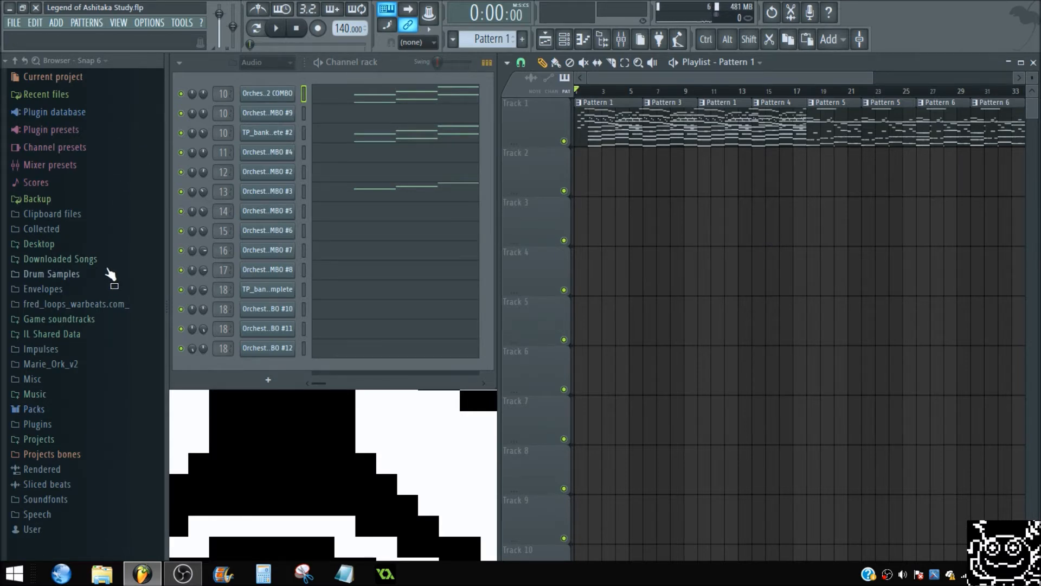
click(270, 94)
click(270, 95)
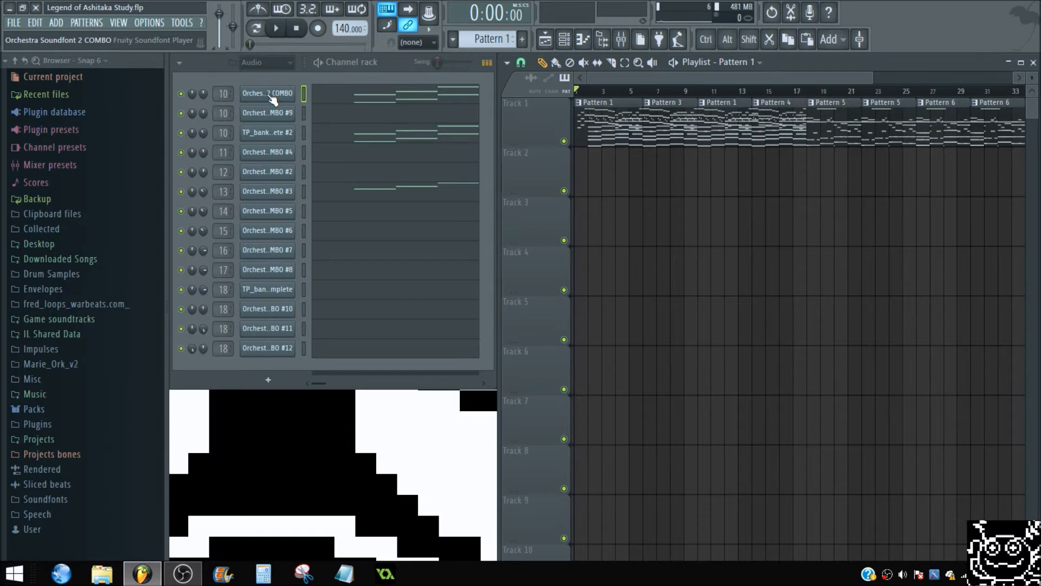
key(5)
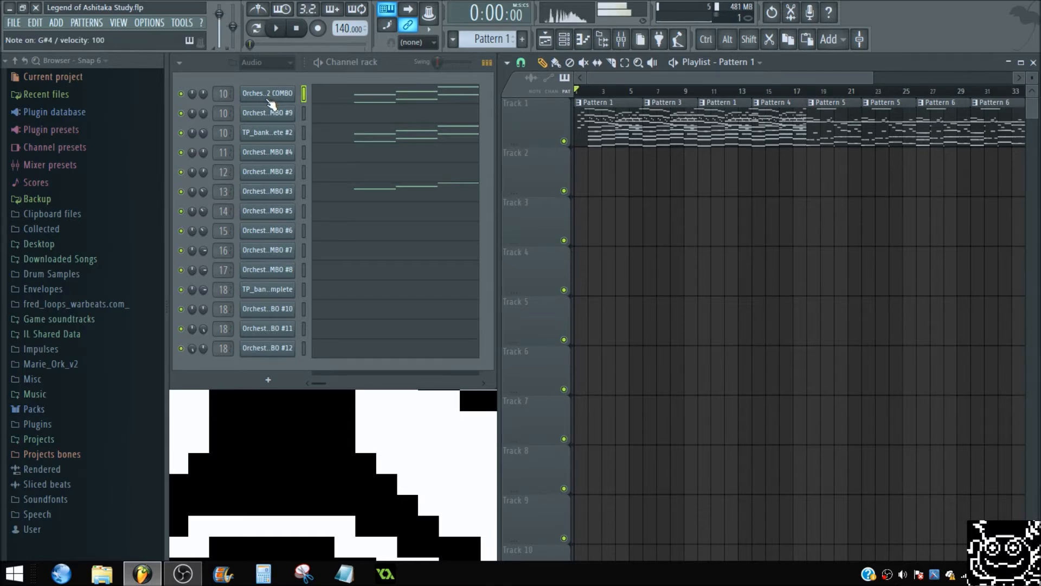
key(r)
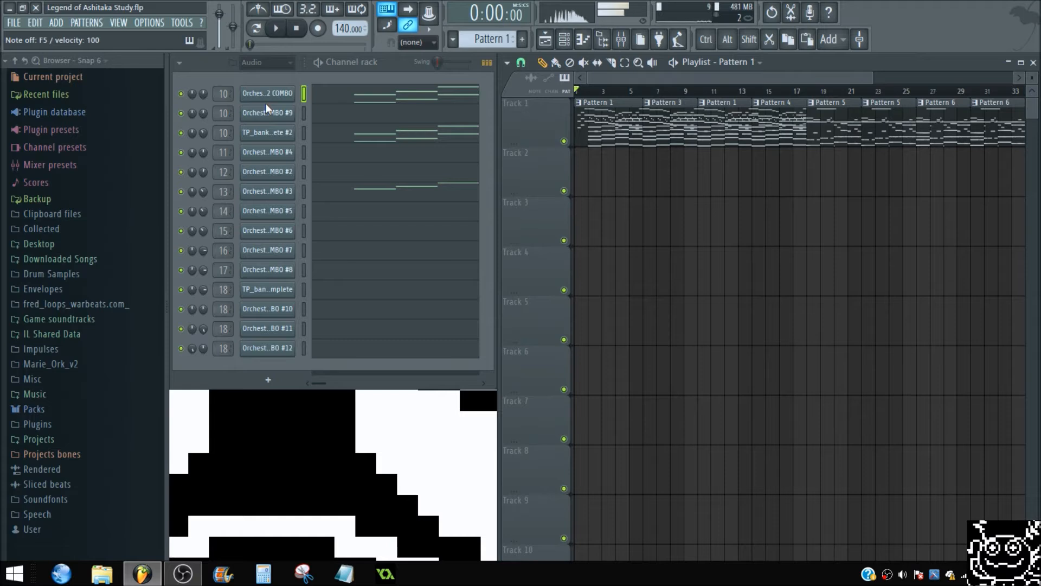
key(u)
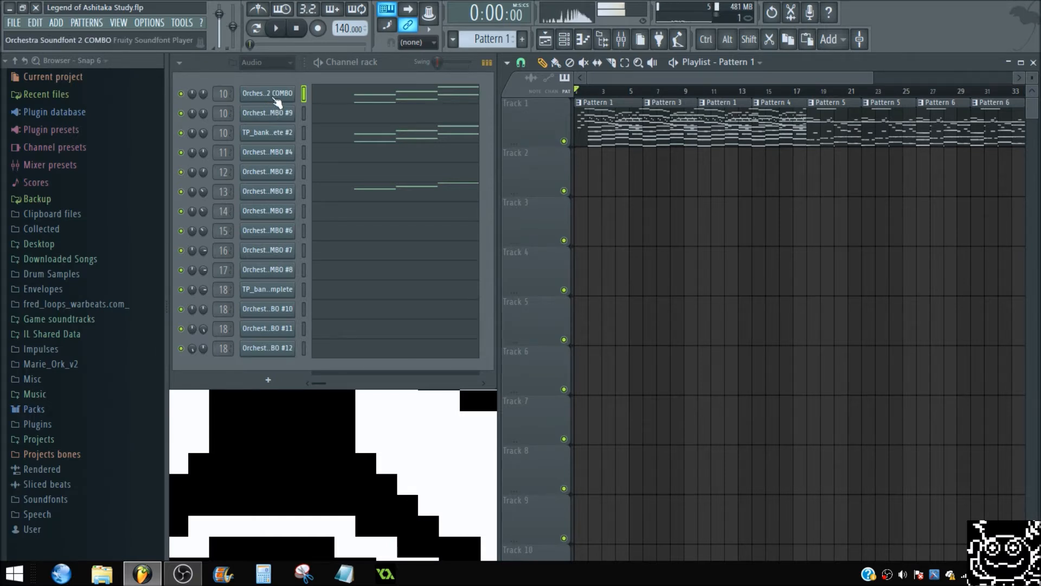
- Examine the Strings patch on the Orchestra Soundfont 2 COMBO channel and audition the COMBO #9 channel for comparison
click(277, 100)
click(276, 101)
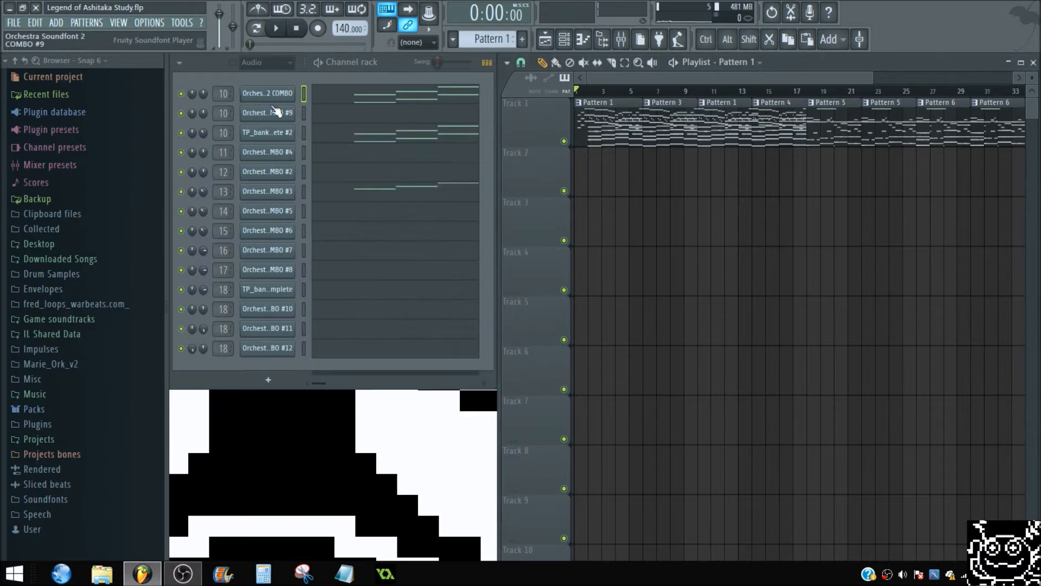
click(269, 94)
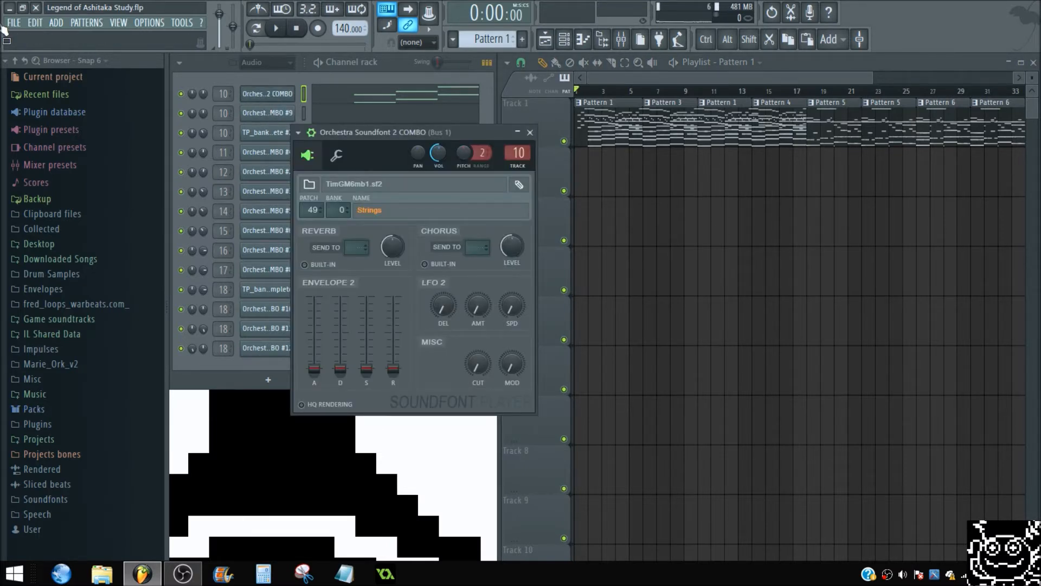
click(277, 93)
click(278, 115)
click(279, 116)
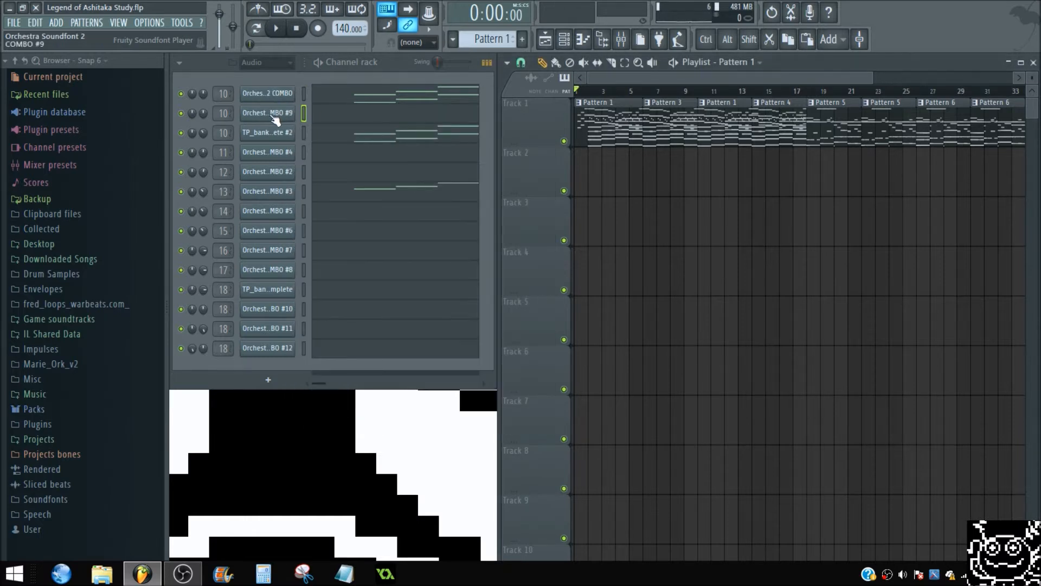
key(m)
- Examine the soundfont and patch of the TP_bank_11_incomplete #2 channel, moving its window higher, and audition note A5
click(273, 134)
click(272, 133)
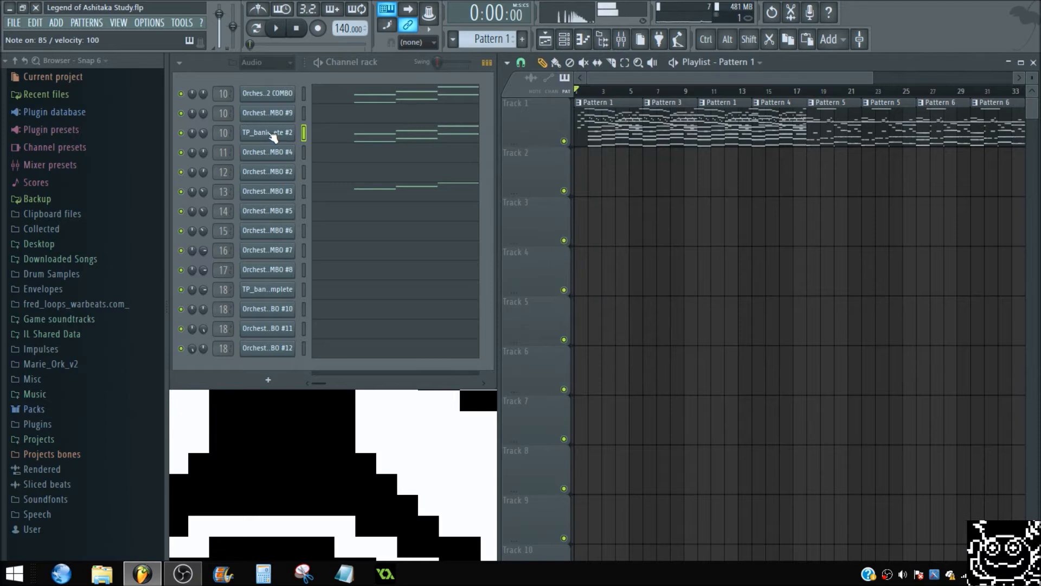
click(277, 139)
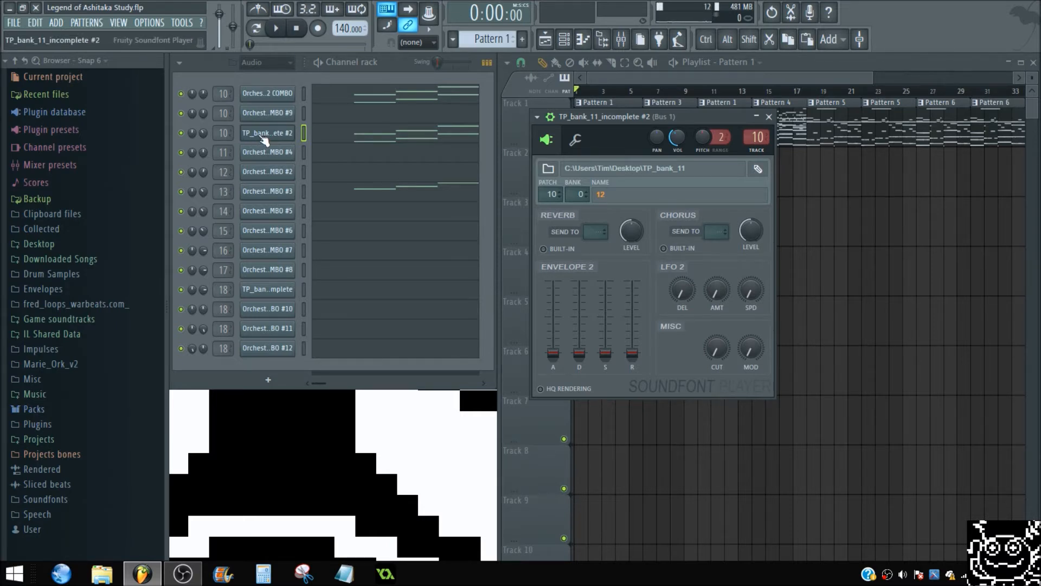
click(263, 139)
click(265, 139)
drag(657, 115, 626, 59)
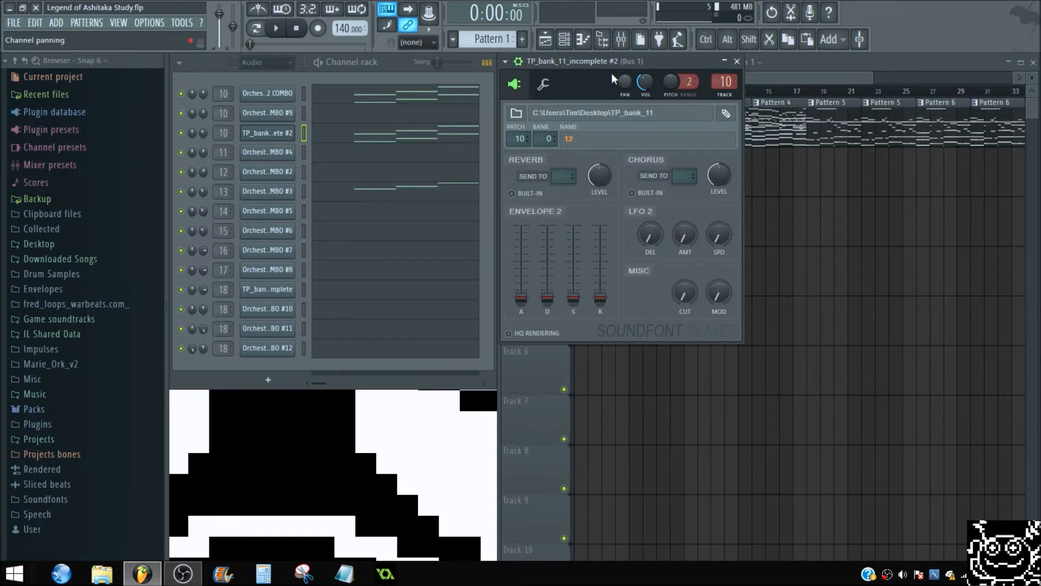
click(267, 137)
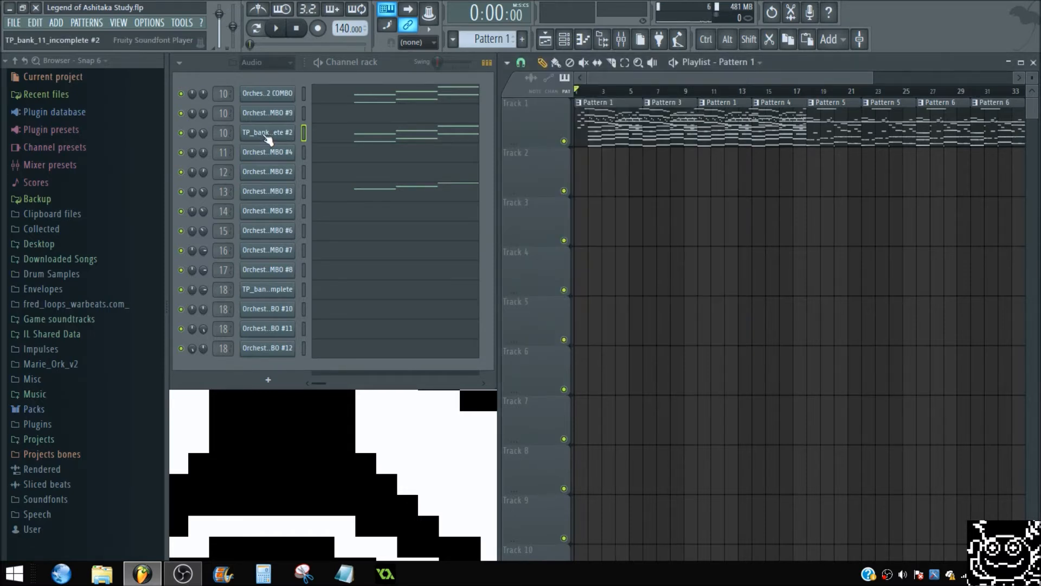
click(267, 138)
click(269, 139)
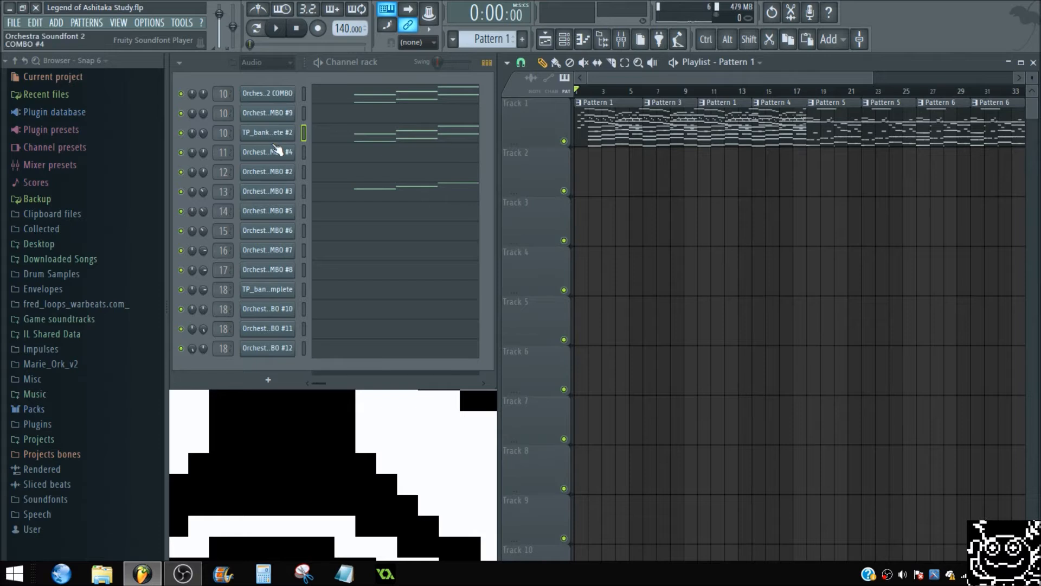
key(n)
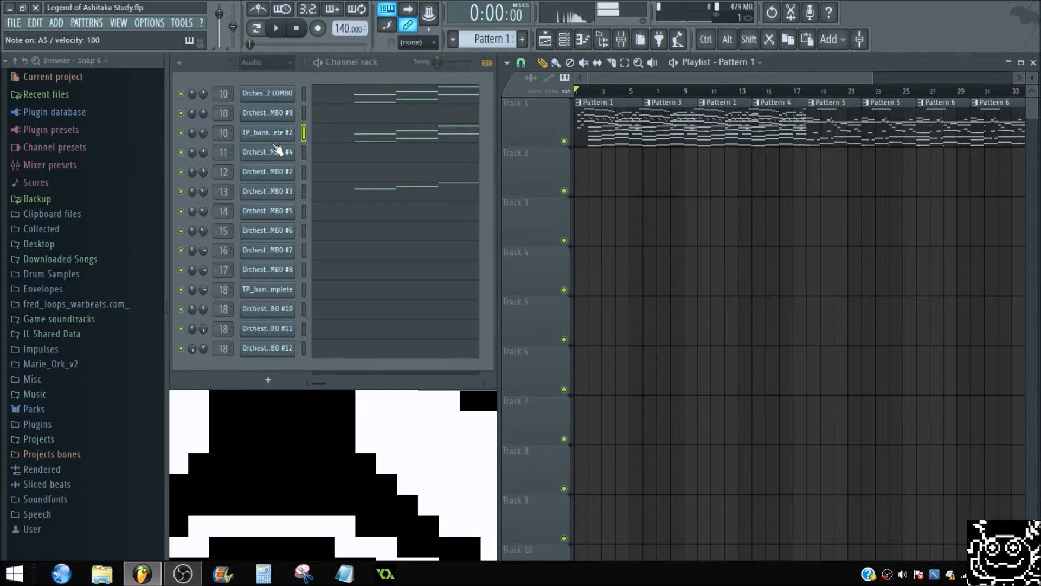
- Compare note A5 between the Orchestra Soundfont 2 COMBO strings and the TP_bank_11_incomplete #2 channel
click(281, 112)
click(282, 93)
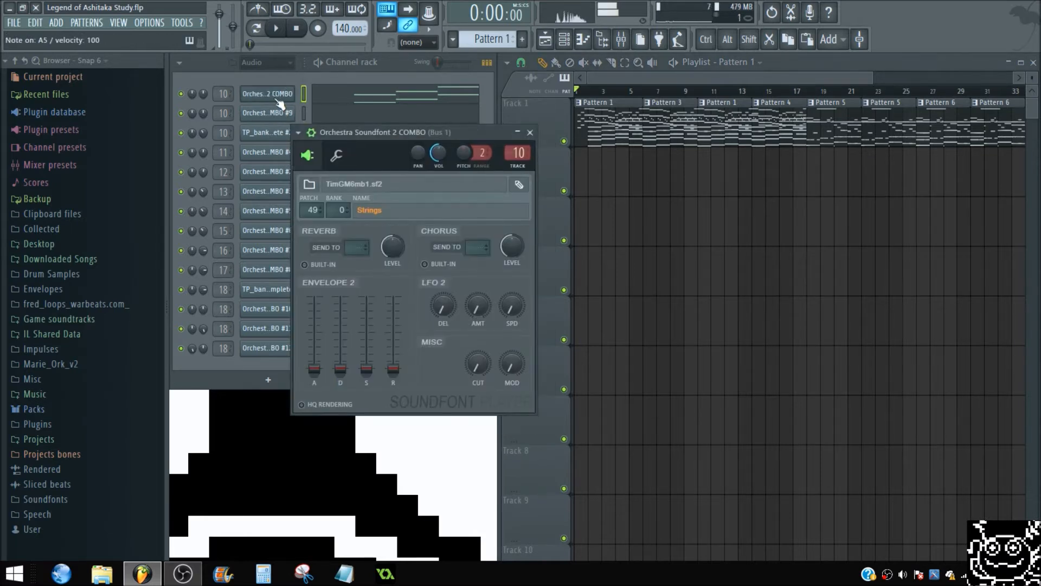
click(277, 135)
click(279, 138)
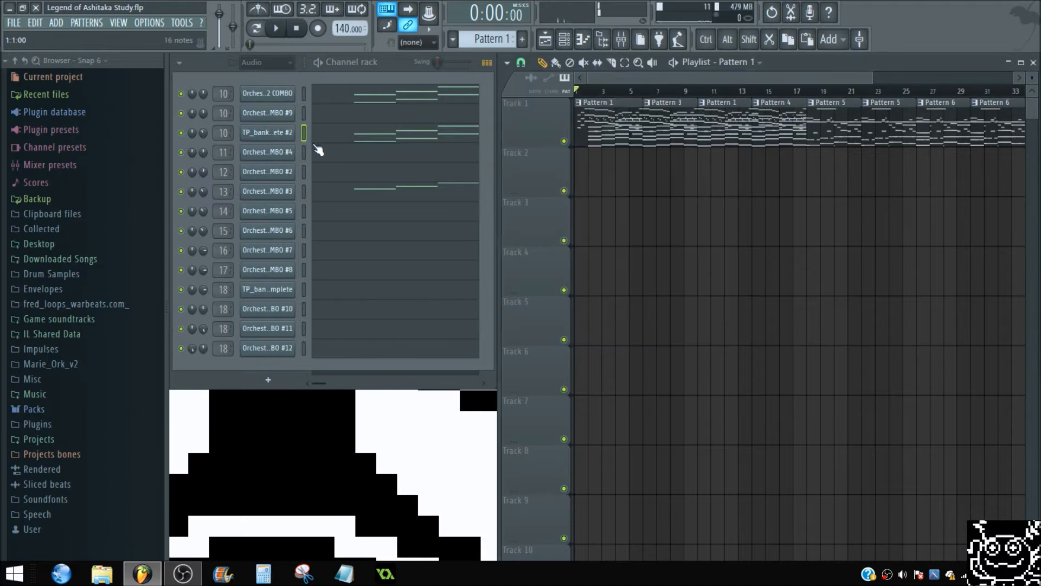
click(276, 97)
click(276, 97)
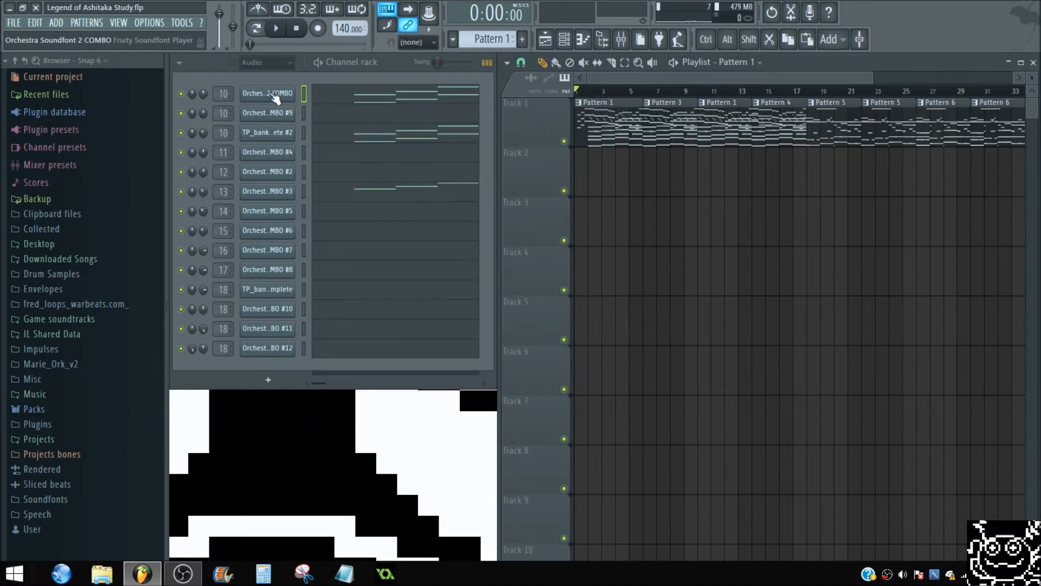
click(278, 135)
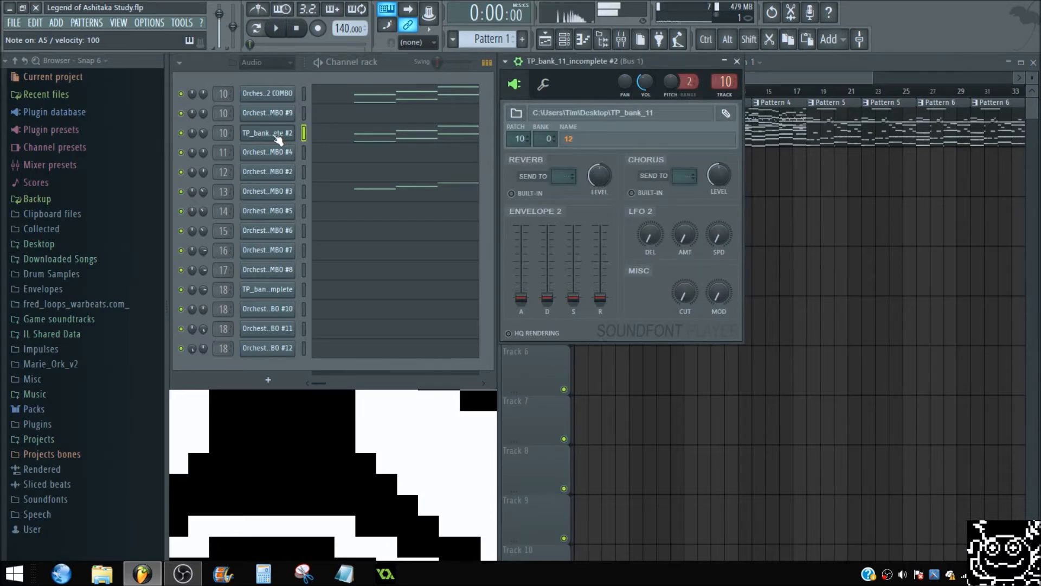
- Close the TP_bank_11_incomplete #2 window and check the patches of the Orchestra Soundfont 2 COMBO #4 and #2 channels
click(279, 139)
click(278, 155)
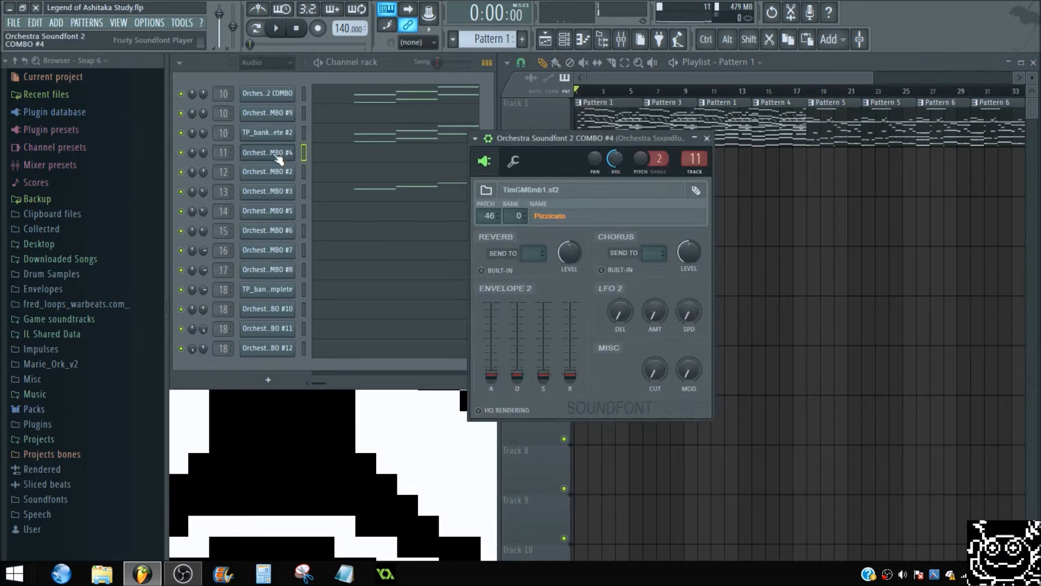
click(278, 153)
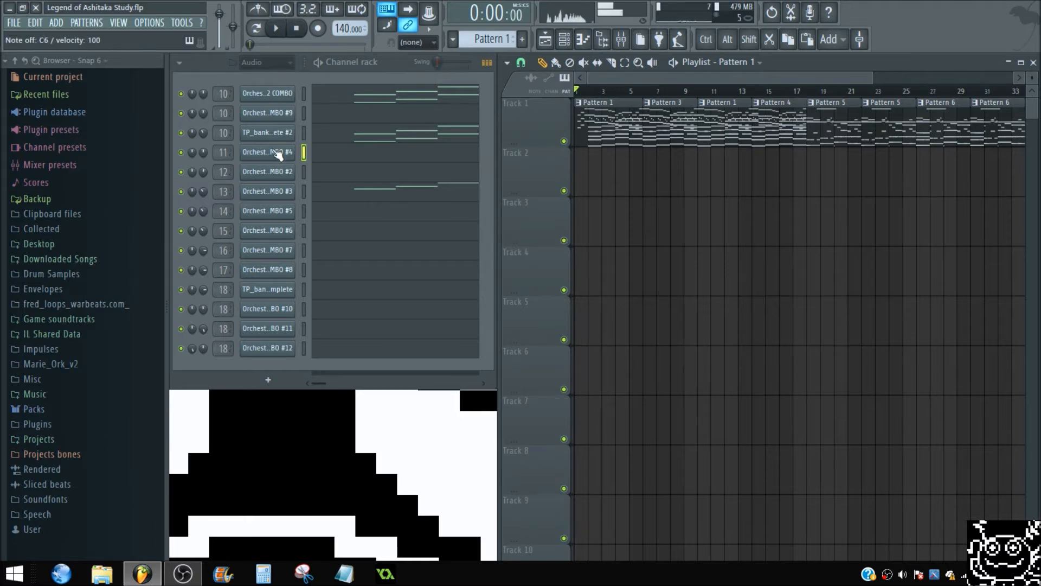
click(275, 172)
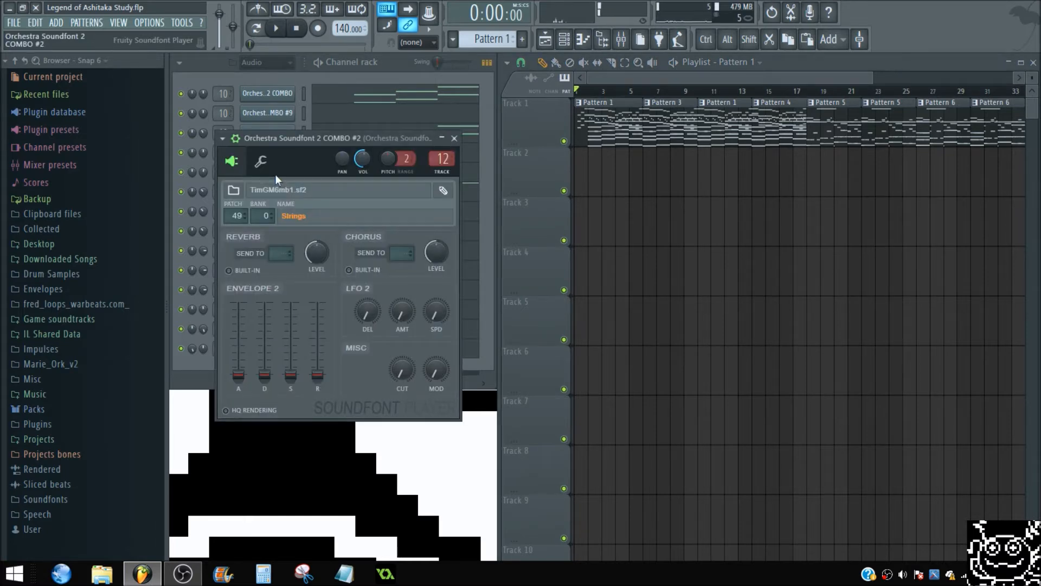
click(454, 139)
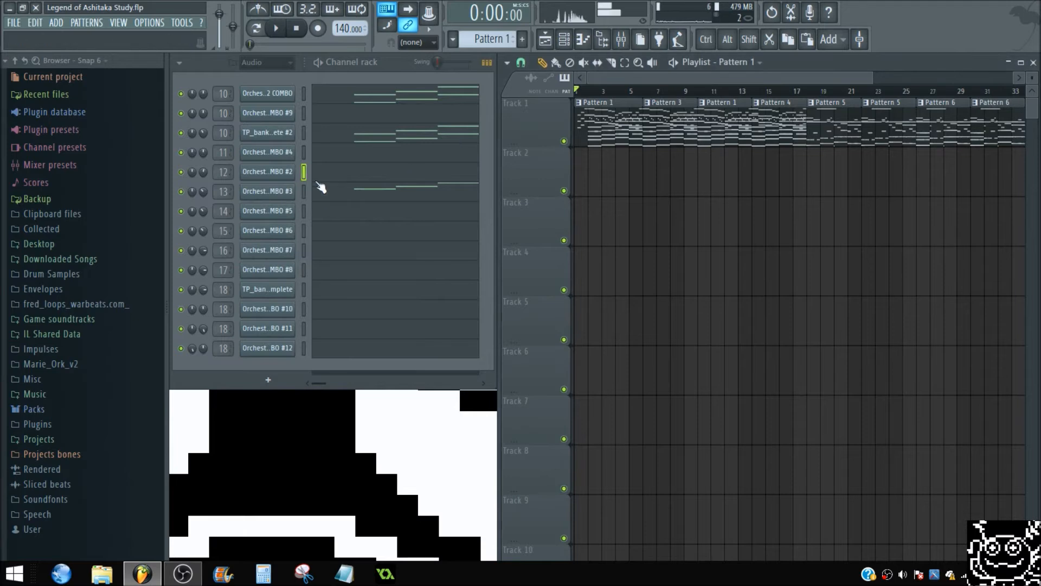
- Check the patches of the COMBO #3, #5 and #6 channels one after another, auditioning notes such as B4 and A4
click(266, 195)
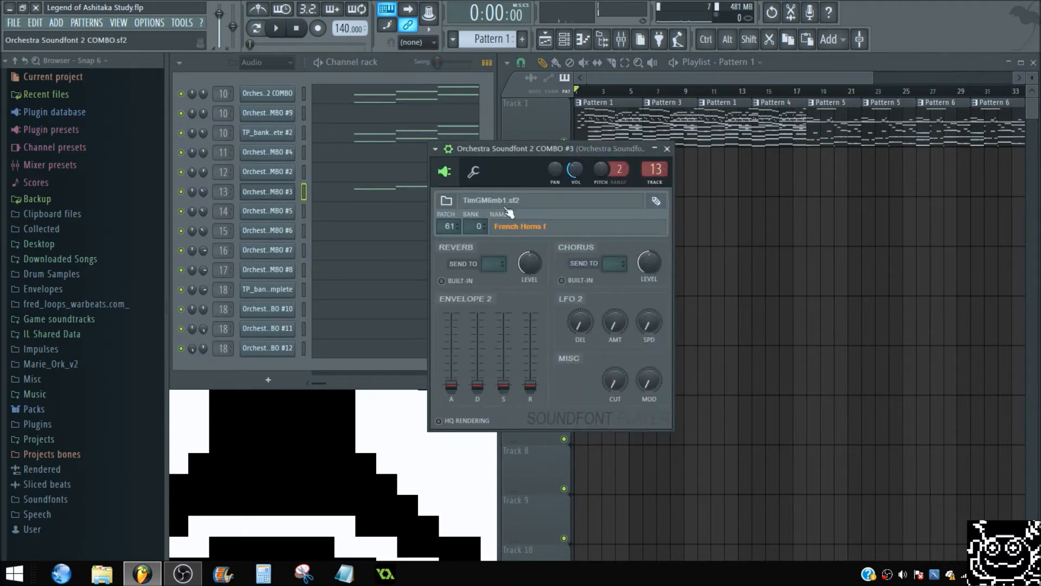
click(281, 192)
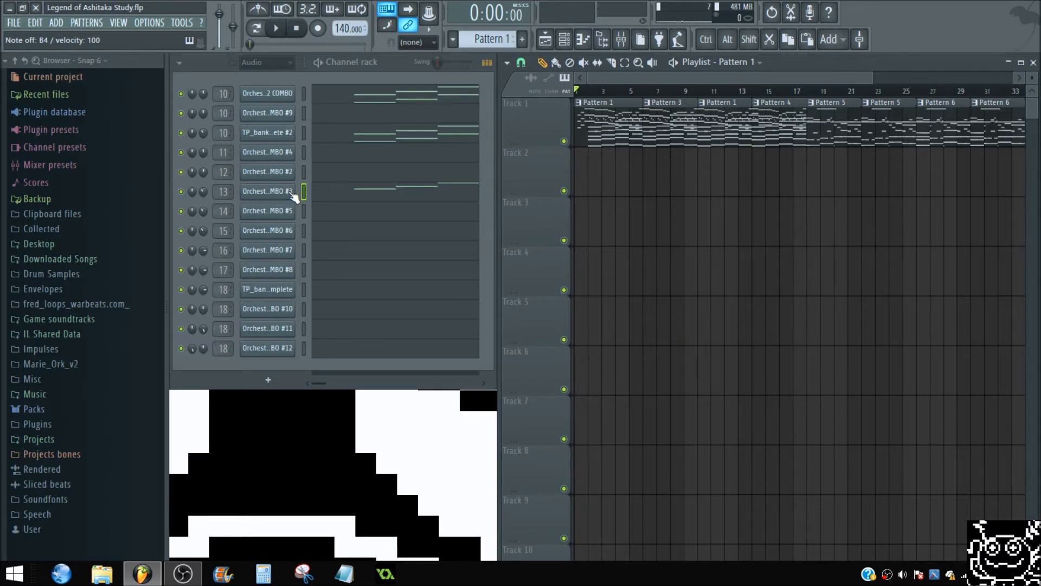
click(271, 211)
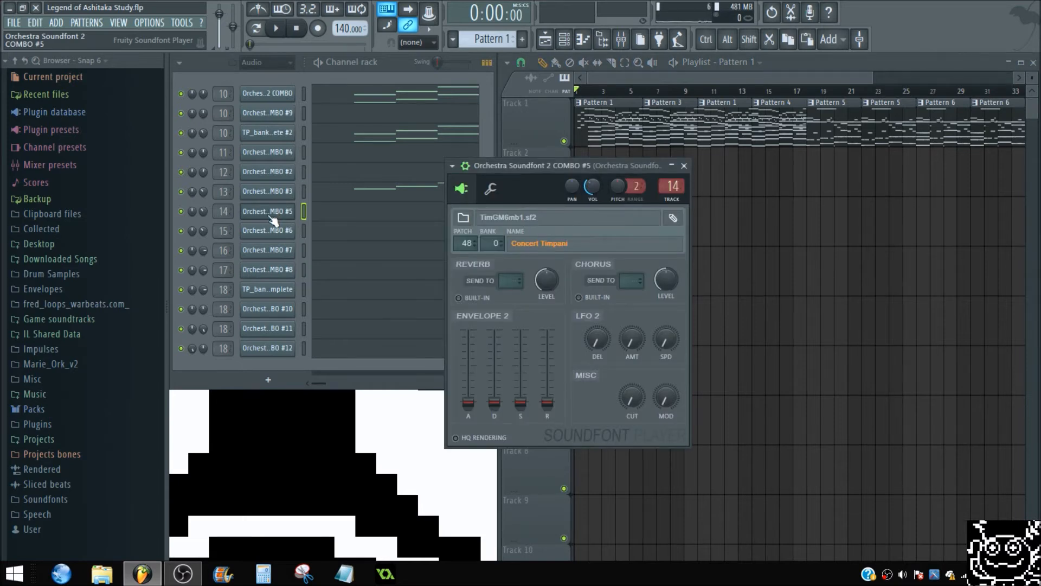
click(271, 214)
click(272, 231)
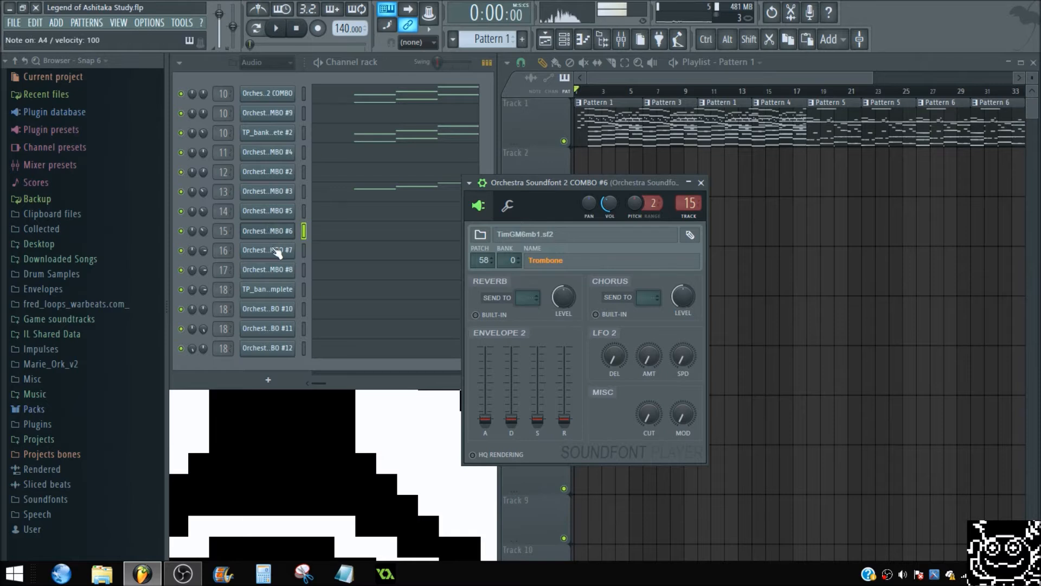
- Audition the COMBO #7, COMBO #8 and TP_bank_11_incomplete channels, playing notes such as A4, G5 and B5
click(276, 250)
click(277, 251)
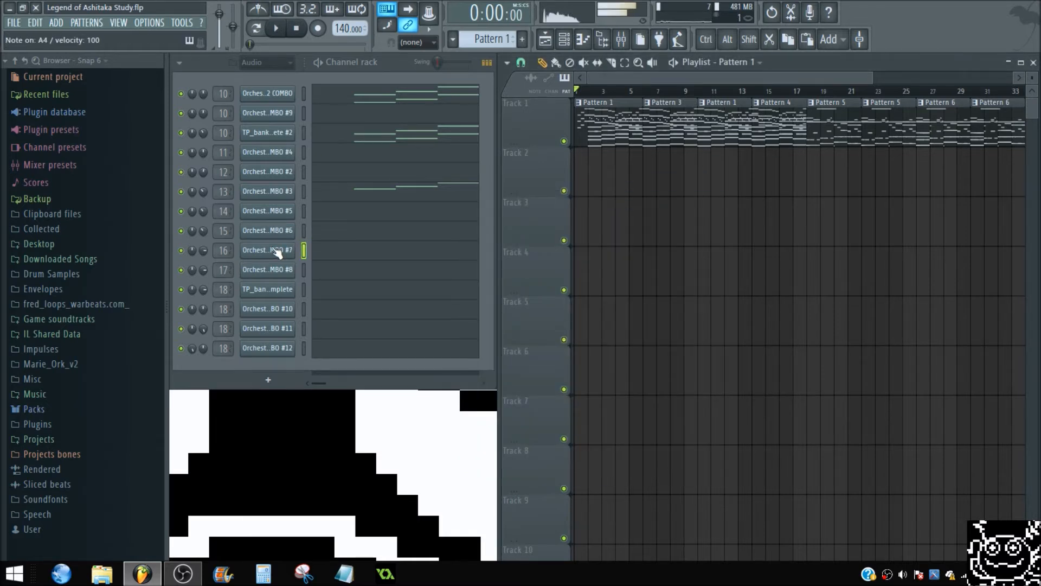
click(281, 271)
click(281, 271)
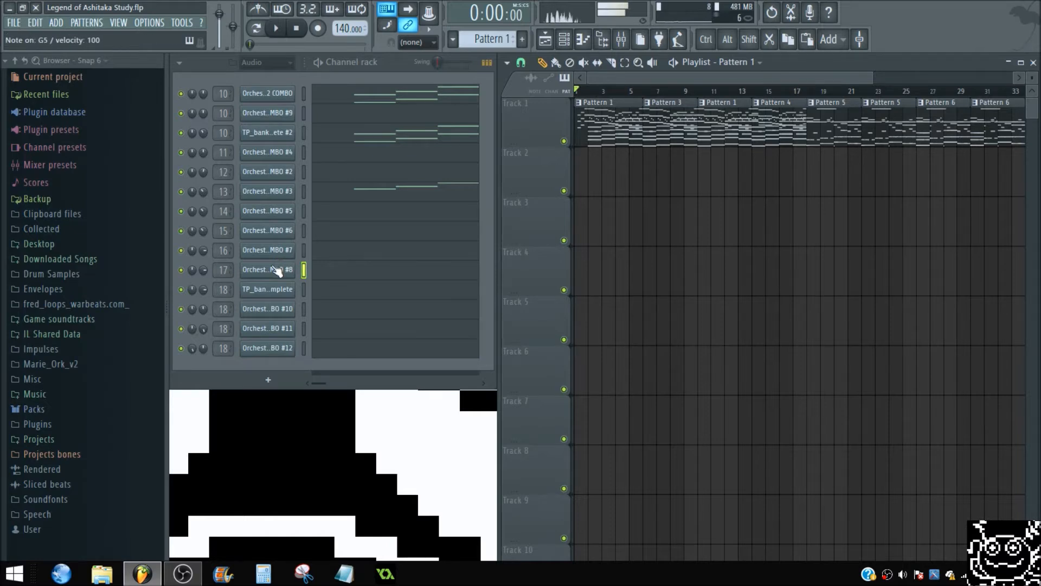
click(273, 298)
click(275, 298)
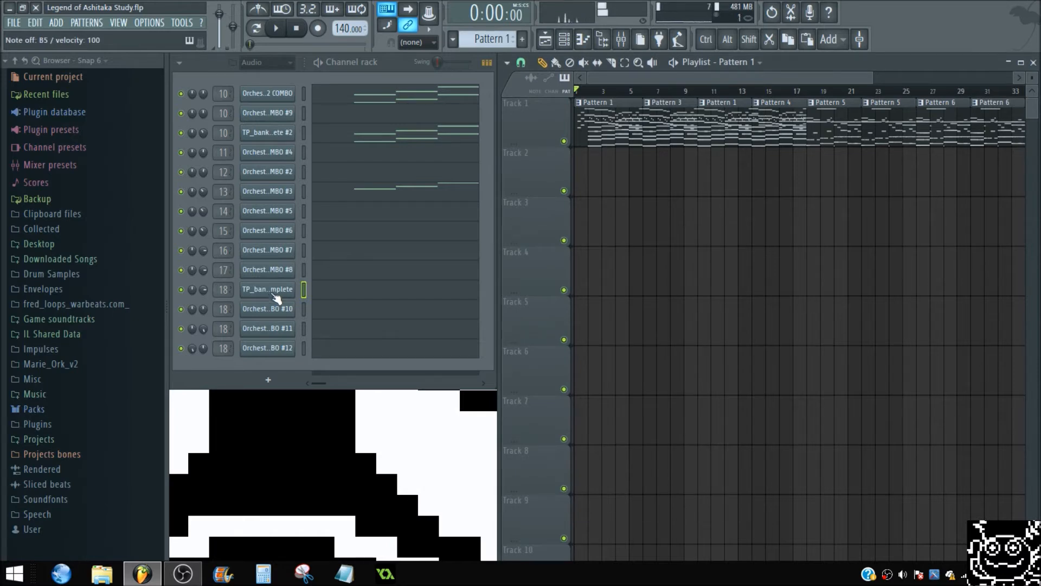
- Examine the instruments of the COMBO #10, #11 and #12 channels and audition notes including C6, G5 and A5
click(273, 305)
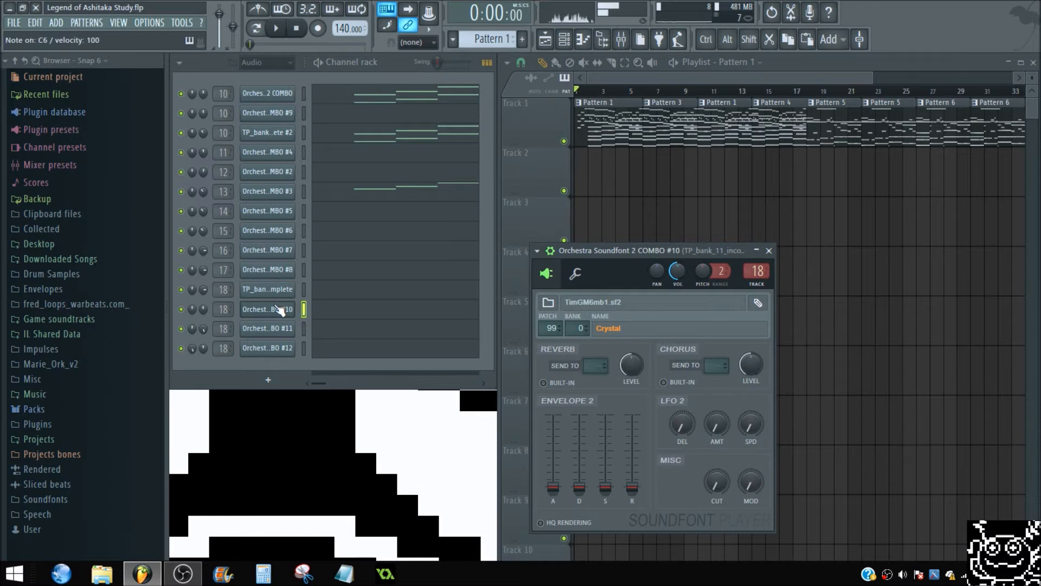
click(282, 309)
click(281, 328)
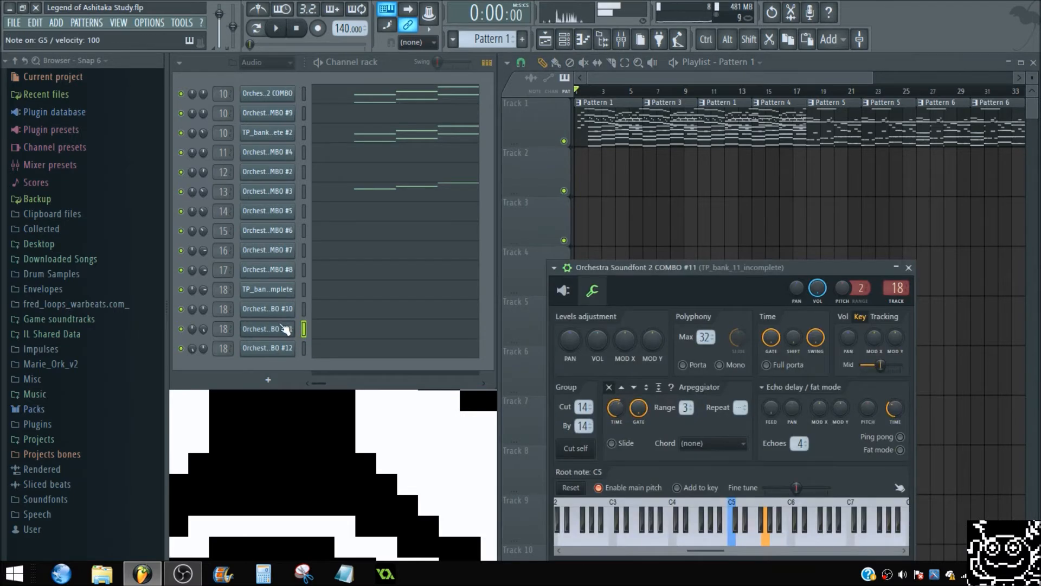
click(282, 329)
click(280, 351)
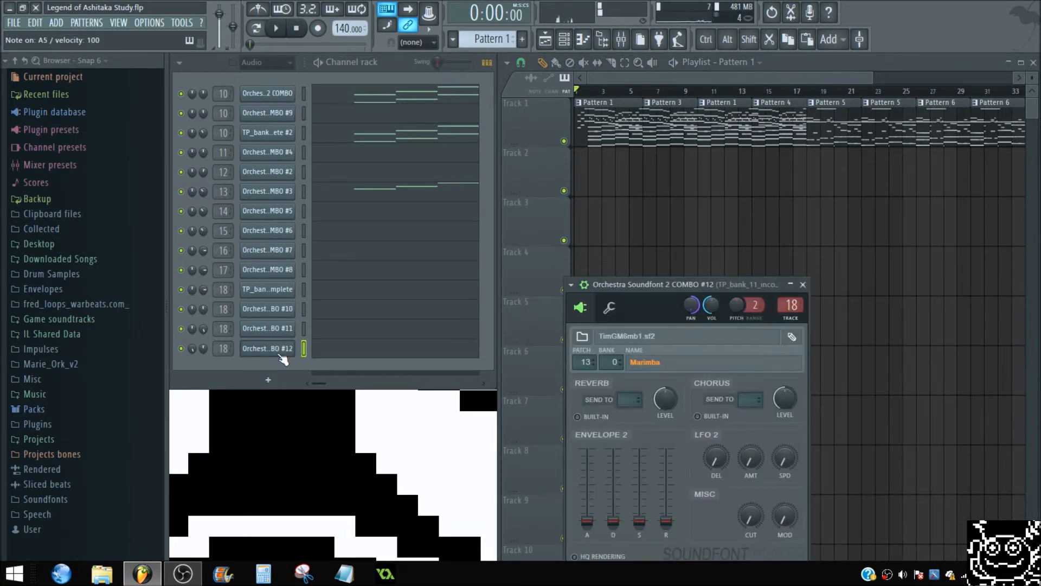
click(280, 351)
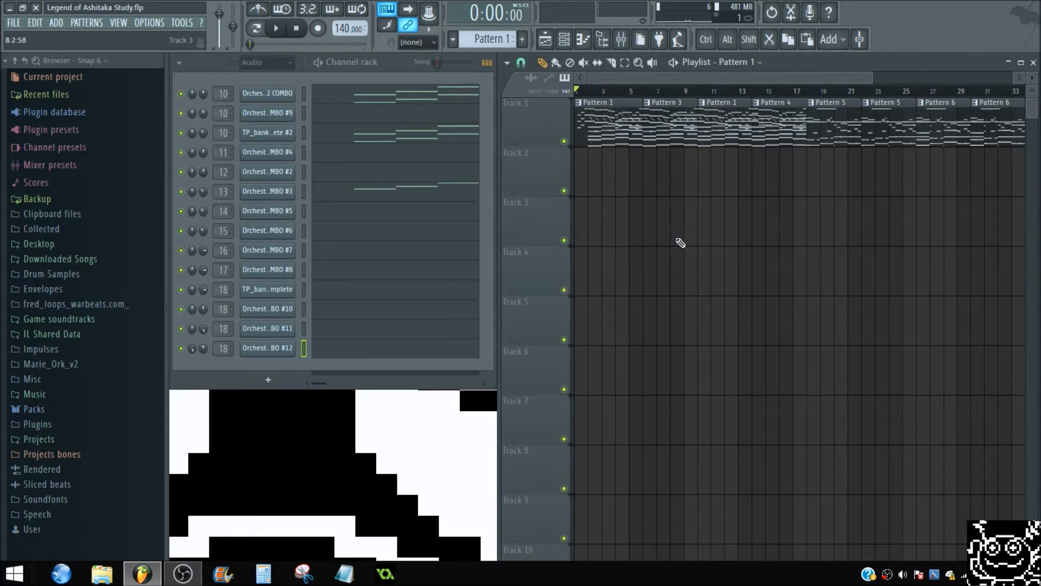
- Open the mixer, play the arrangement briefly with all tracks active, and select mixer track 10, Bus 1
click(621, 39)
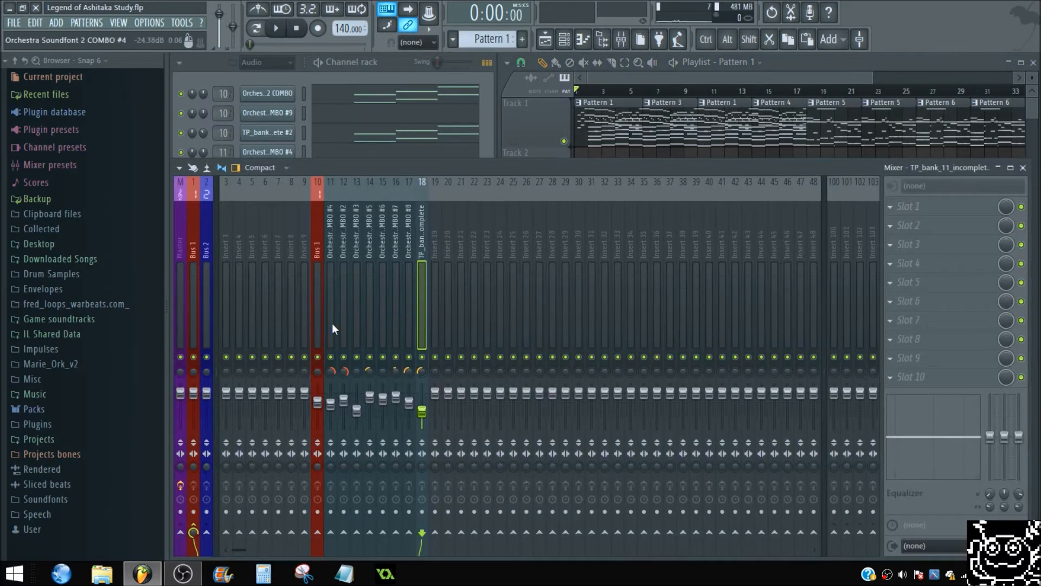
drag(317, 285, 454, 288)
key(space)
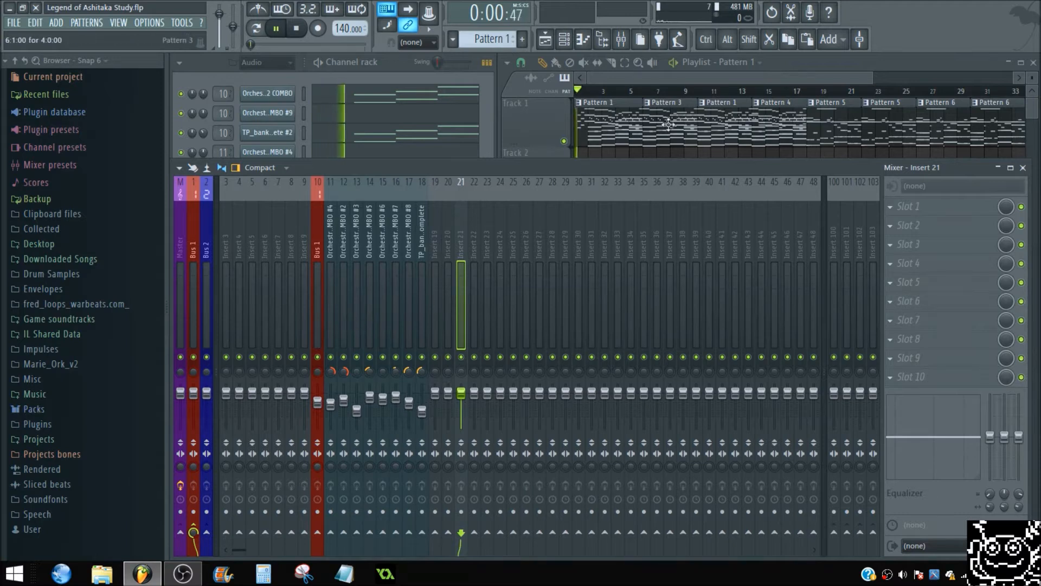
click(319, 297)
key(space)
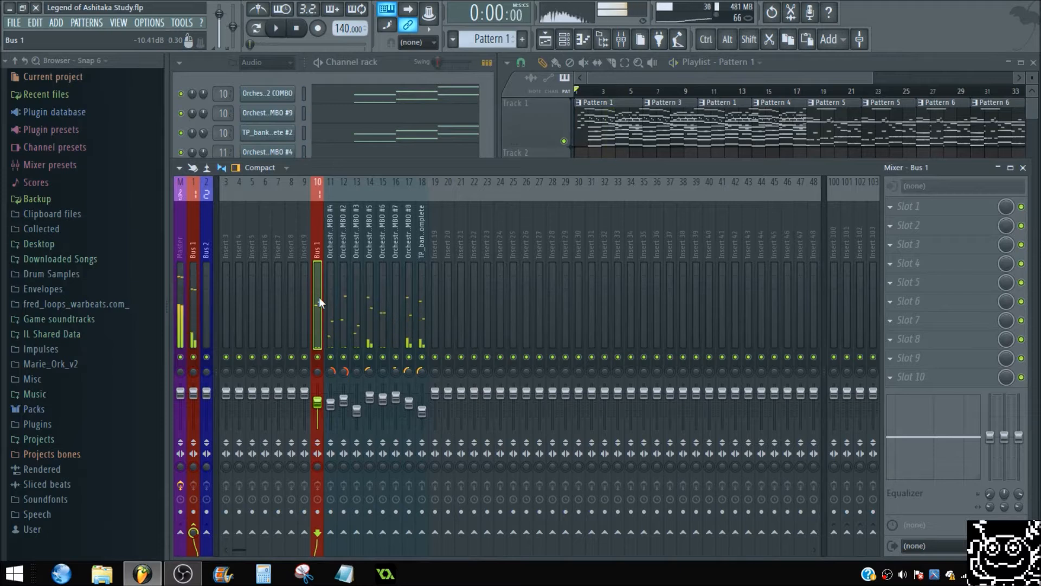
- Solo mixer track 10, Bus 1, and listen to its part from the start of the arrangement
right_click(319, 357)
key(space)
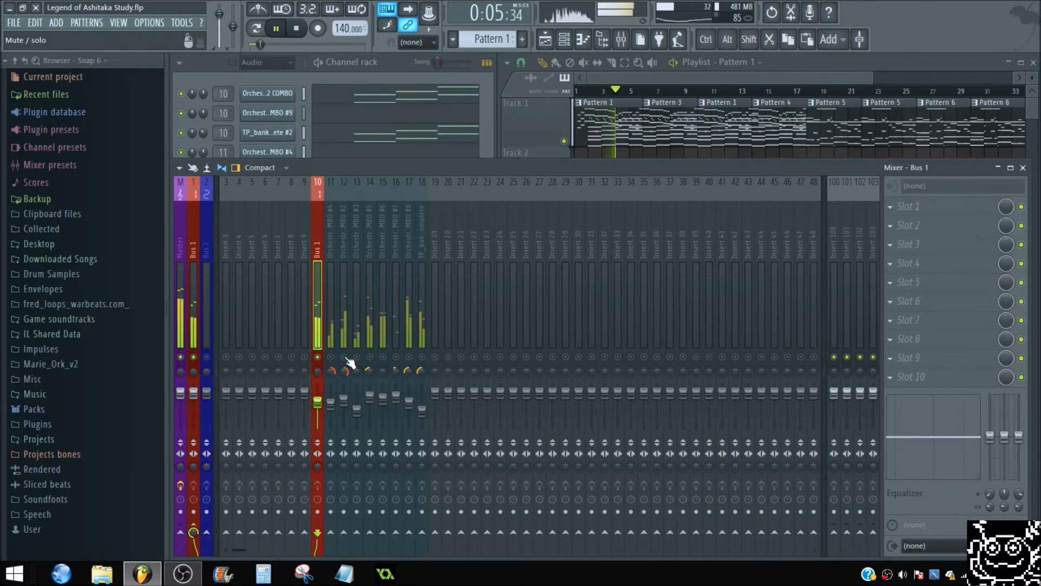
key(space)
- Solo mixer track 12, Orchestra Soundfont 2 COMBO #2, listen to its part, and reactivate all the tracks
click(344, 279)
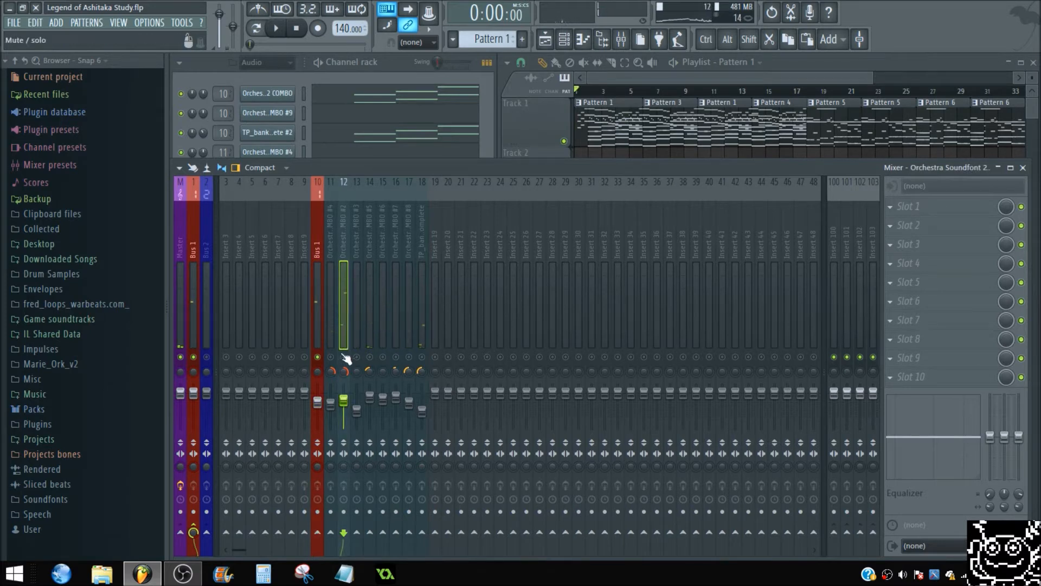
key(space)
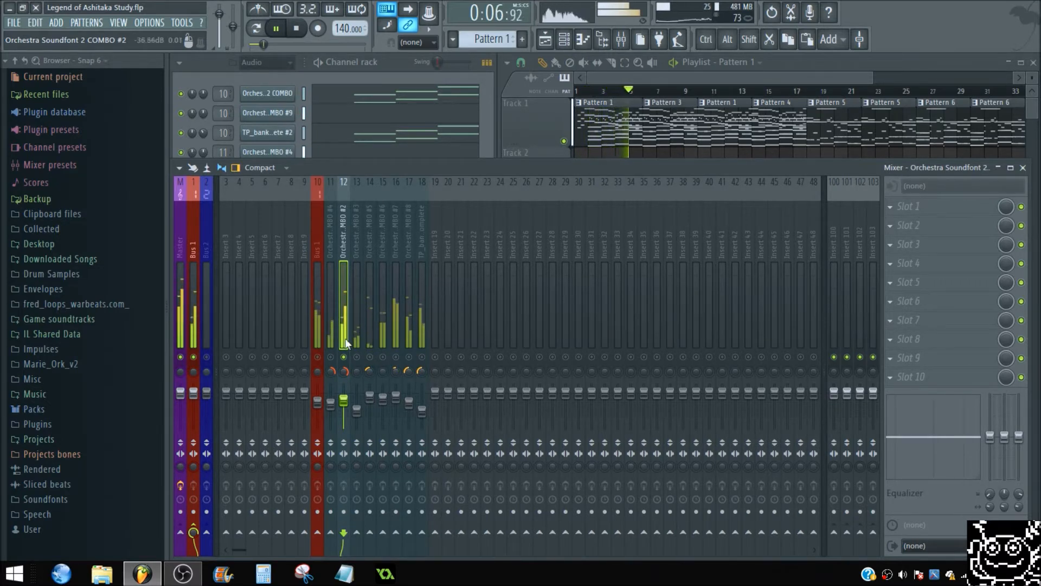
key(space)
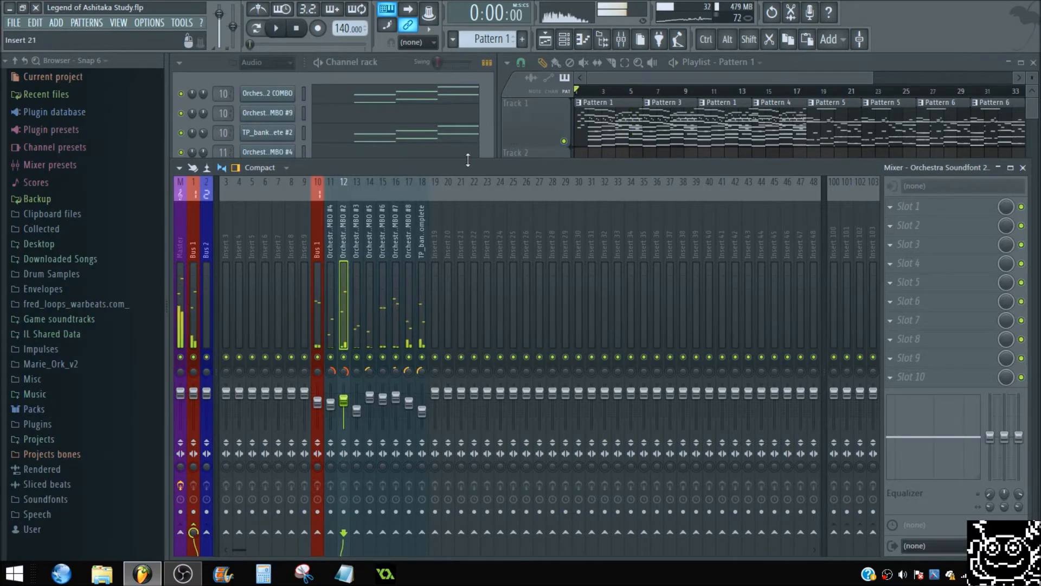
- Return to the channel rack and recheck the TP_bank_11_incomplete #2, COMBO #4 and COMBO #2 channels' instruments
click(482, 142)
click(267, 135)
click(268, 136)
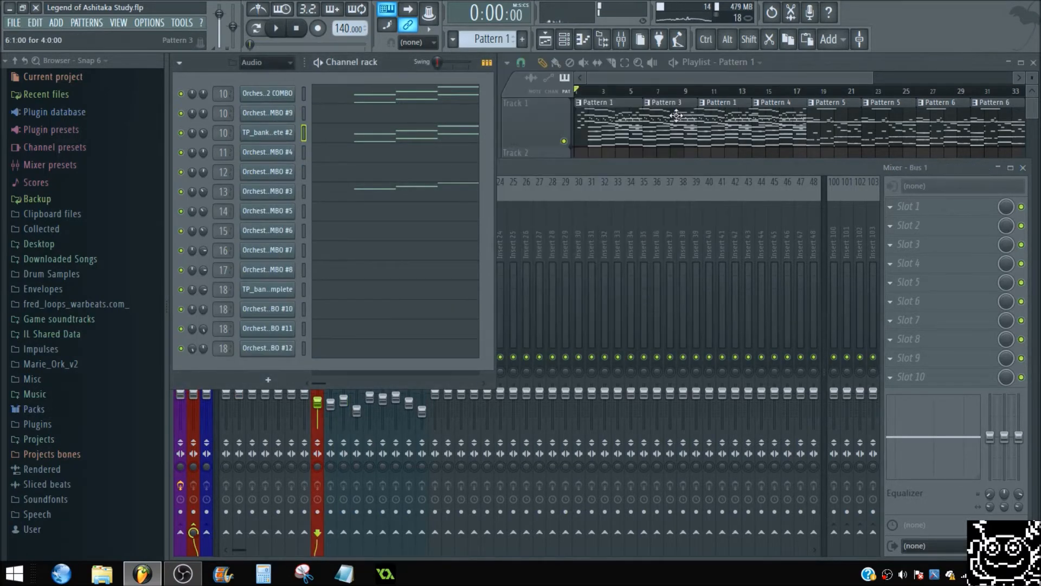
click(267, 155)
click(267, 155)
click(278, 138)
click(280, 139)
click(281, 173)
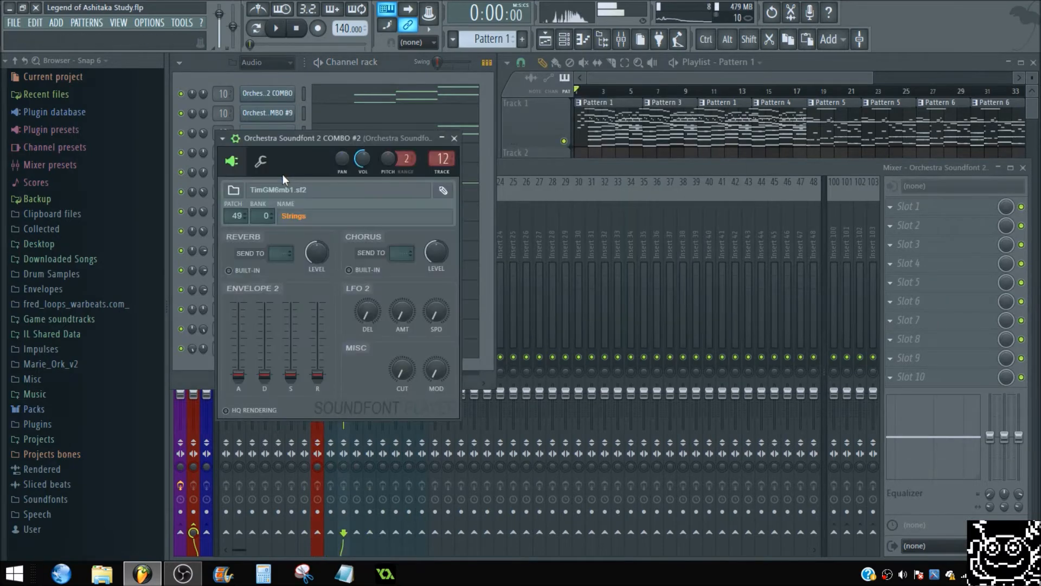
click(454, 139)
- Open the piano roll of the COMBO #2 channel and examine its long bass notes and the short notes above them
click(583, 39)
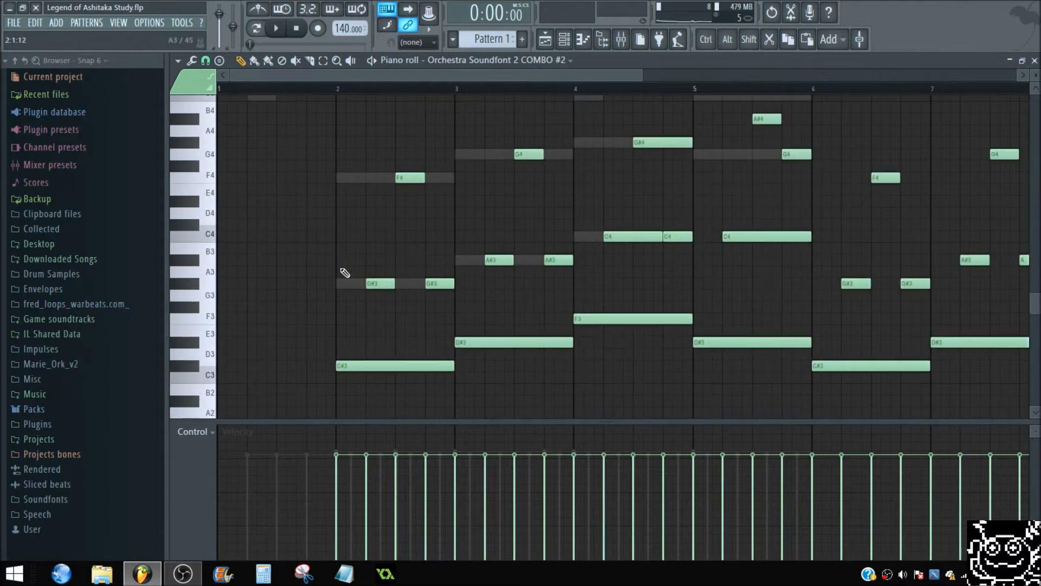
scroll(405, 210, down, 2)
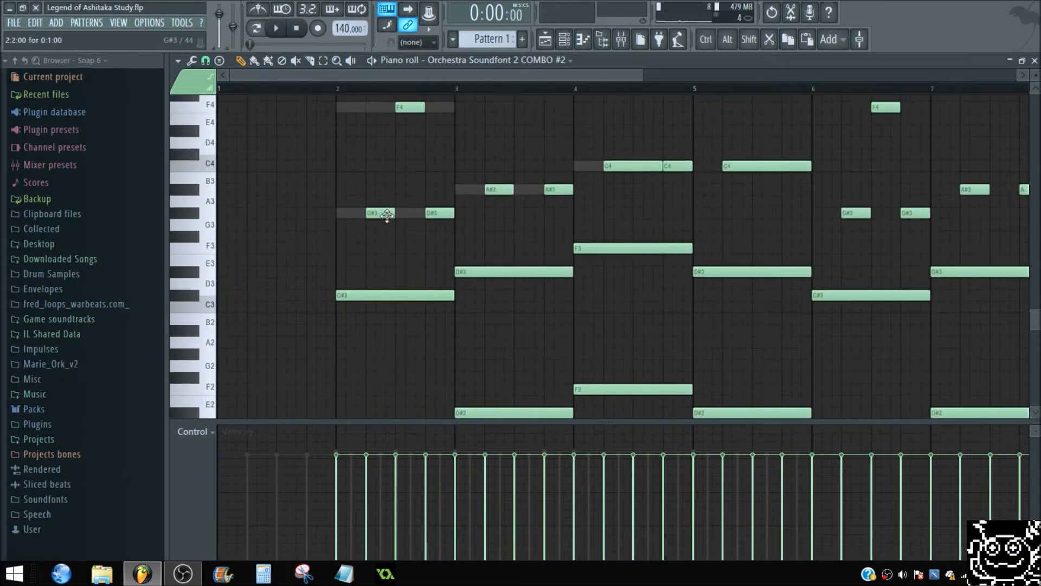
scroll(403, 290, down, 3)
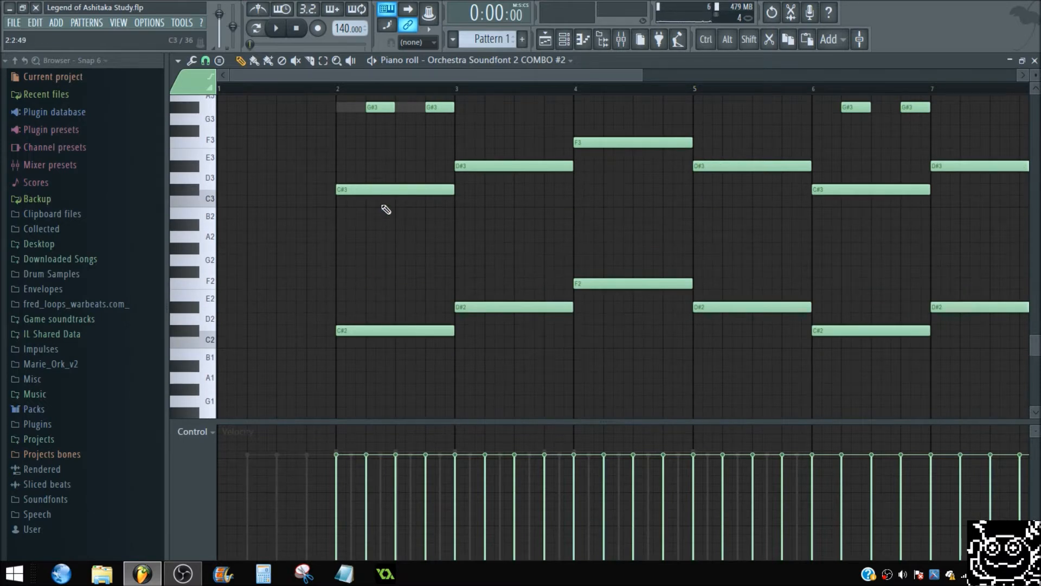
scroll(435, 223, up, 2)
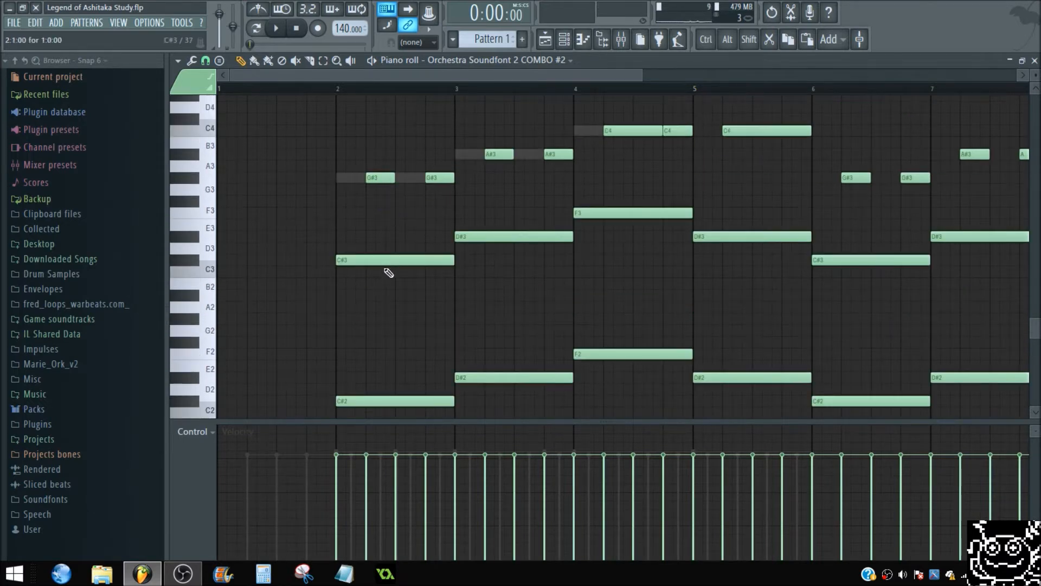
scroll(396, 276, up, 2)
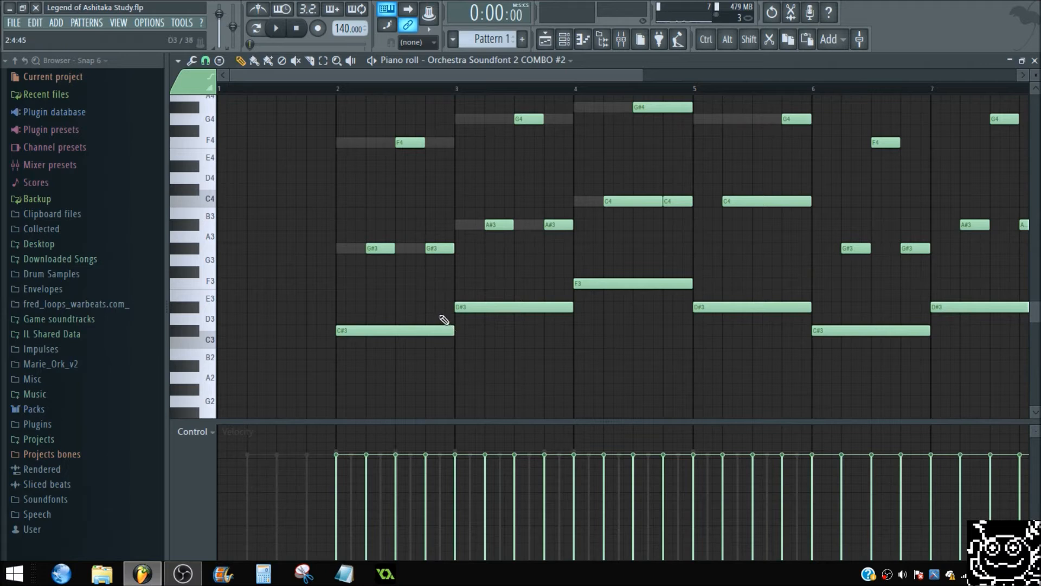
scroll(382, 266, down, 2)
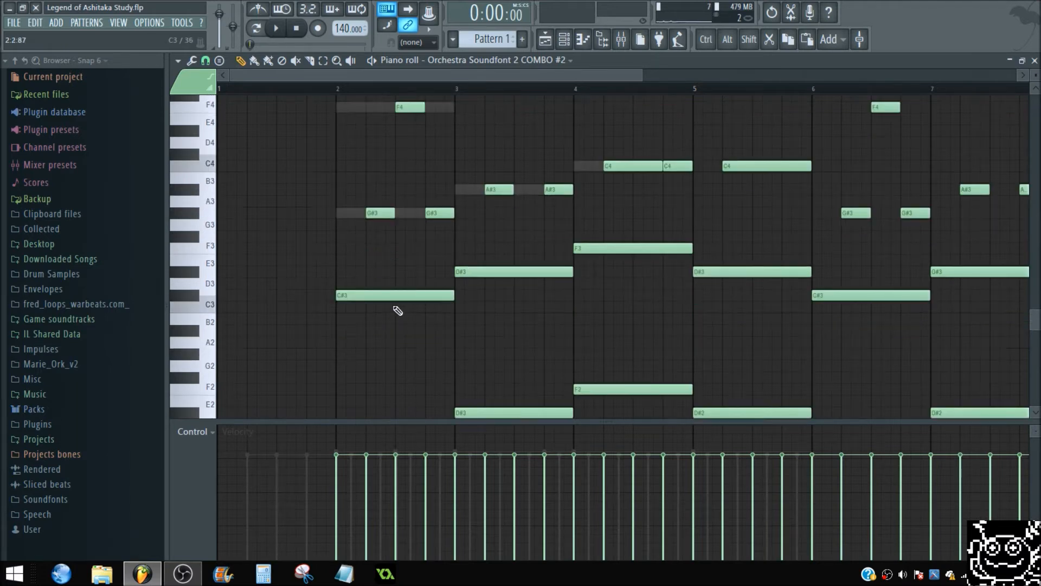
scroll(423, 268, up, 2)
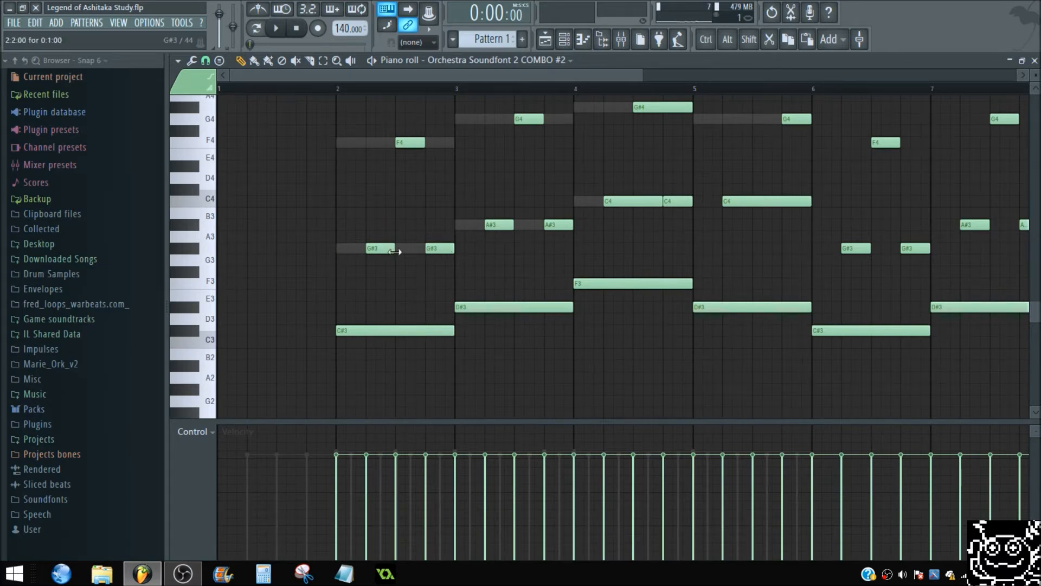
- Audition the C#3, G#3 and F4 notes in bar 2 of the COMBO #2 part and play the passage back
click(354, 333)
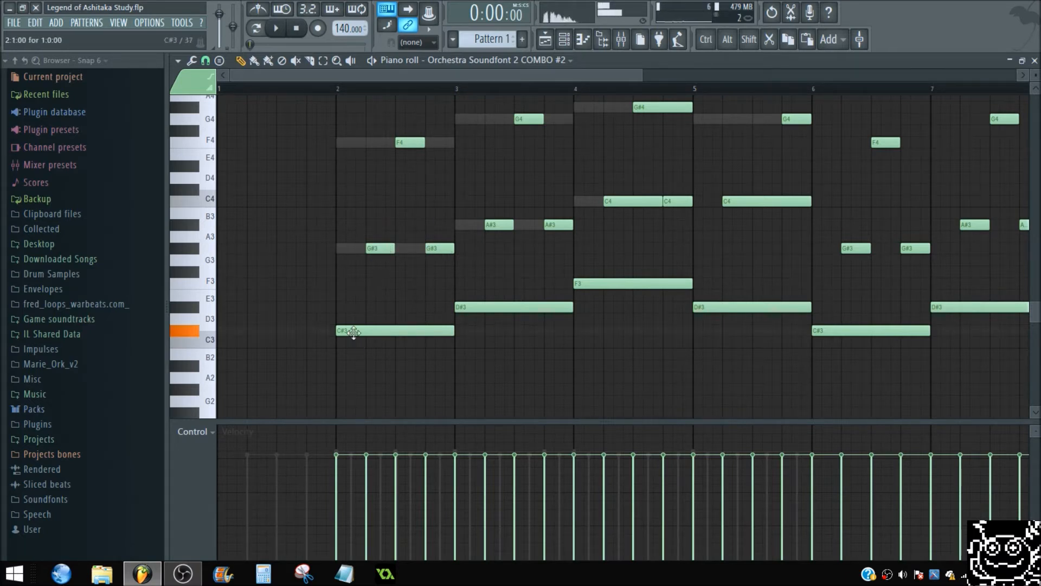
click(384, 247)
click(409, 143)
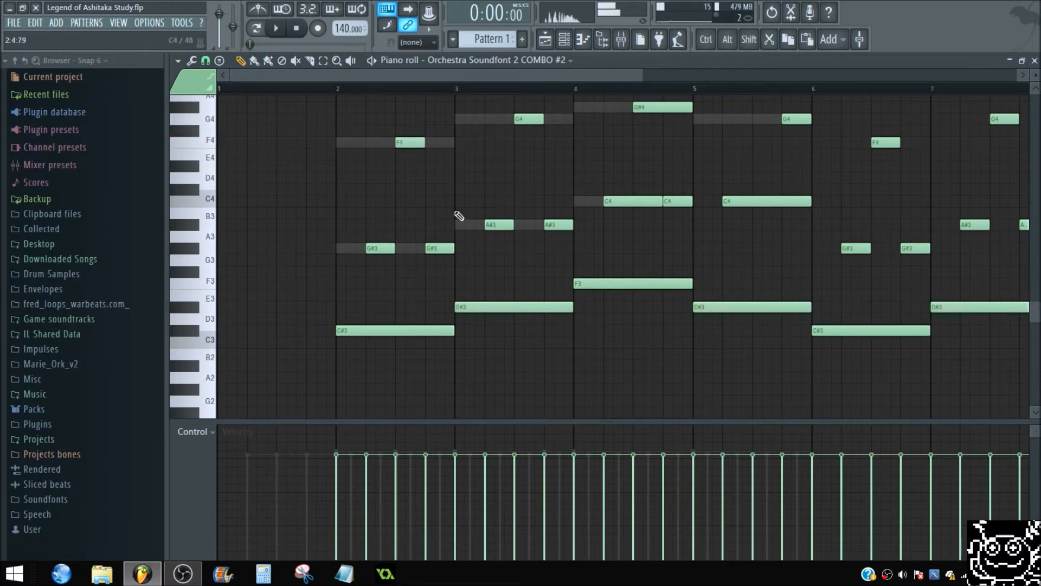
click(440, 248)
key(space)
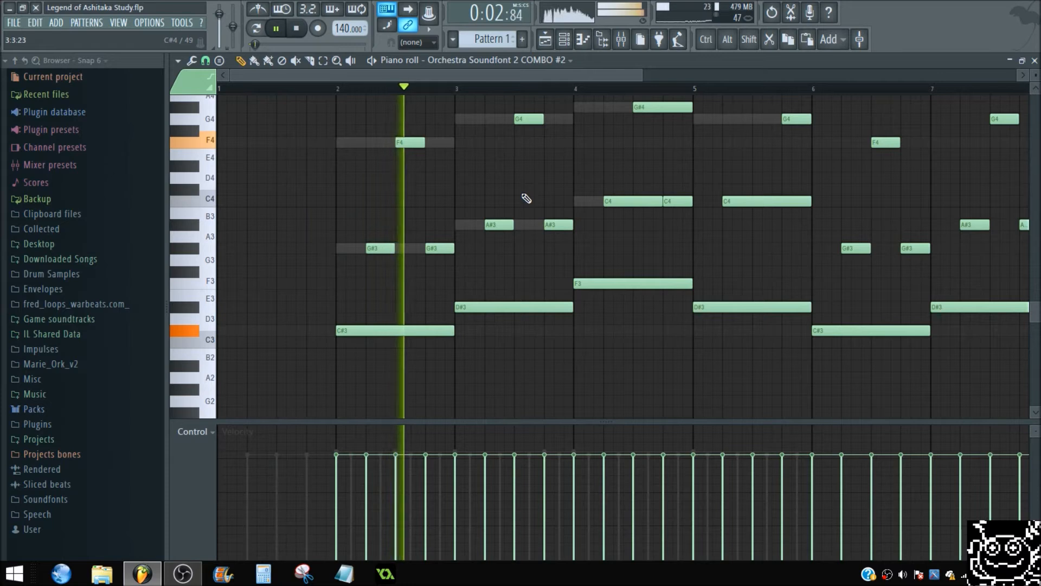
key(space)
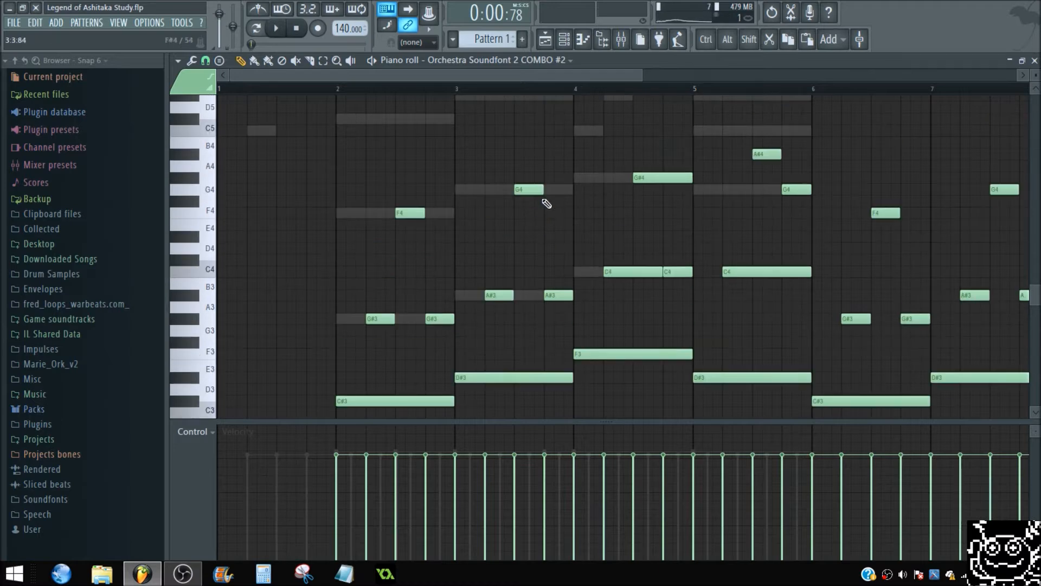
- Check the low bass notes and their upper octaves in the COMBO #2 part and close the piano roll
scroll(603, 237, up, 2)
scroll(635, 136, down, 4)
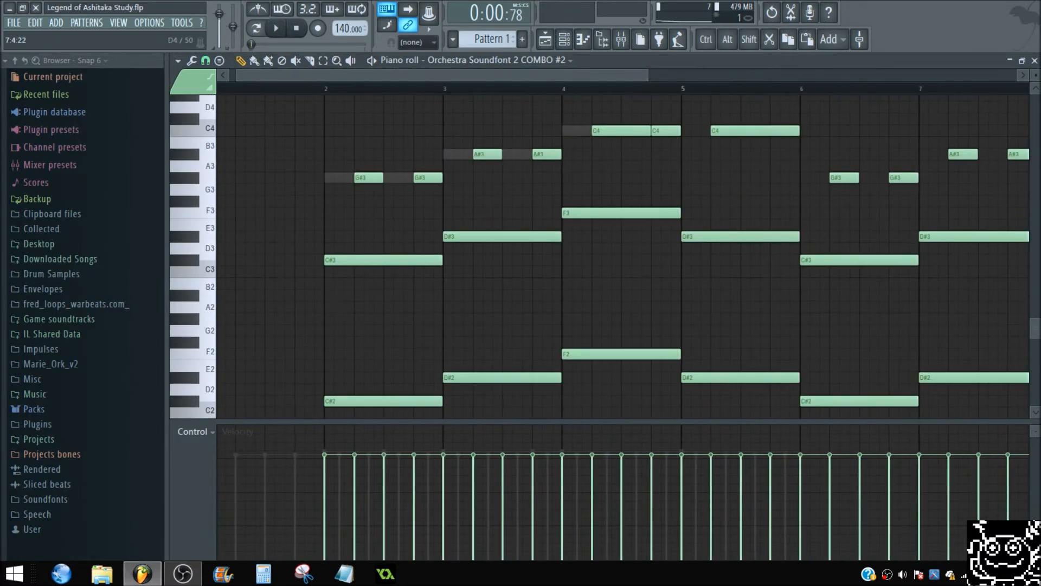
click(1035, 60)
click(579, 170)
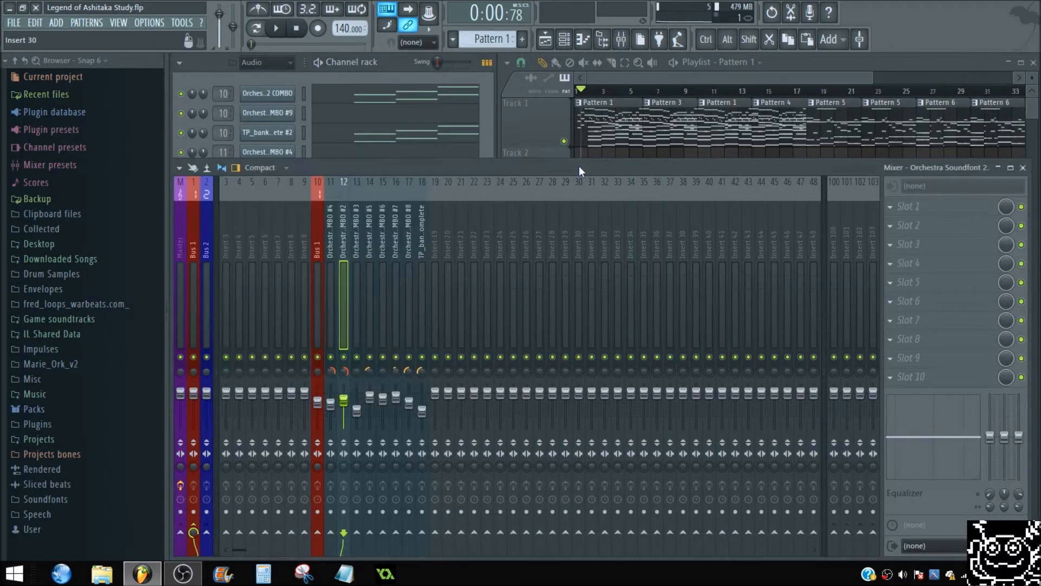
- Open the piano roll of the Orchestra Soundfont 2 COMBO channel and examine its octave-doubled melody
click(280, 93)
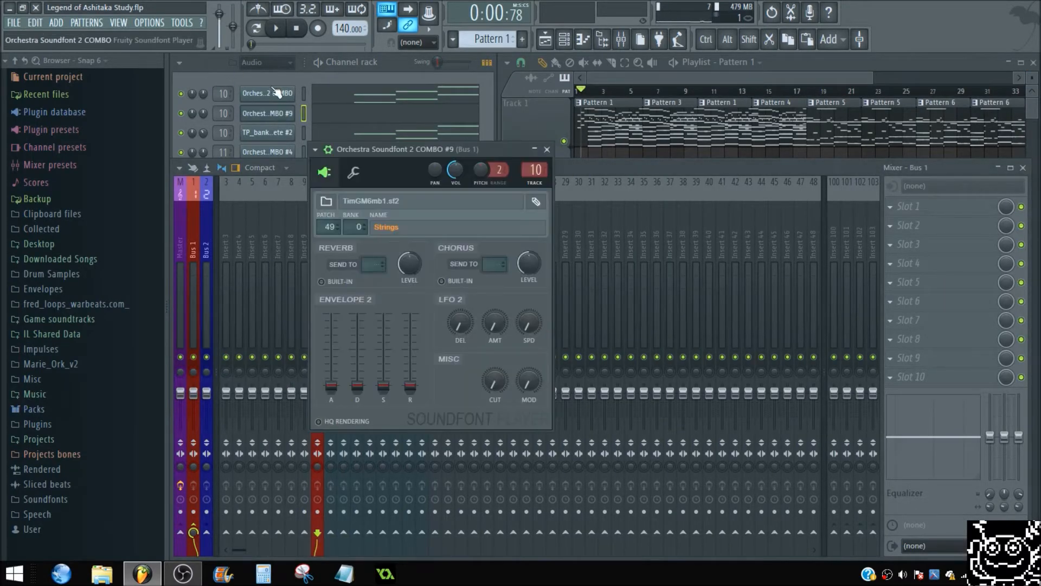
click(280, 93)
click(584, 41)
scroll(617, 90, down, 5)
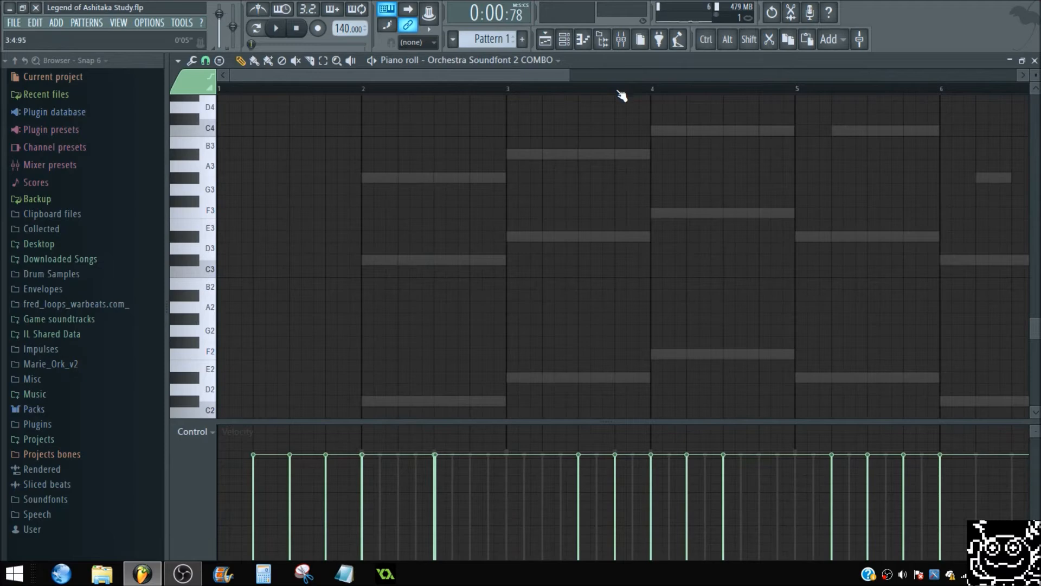
scroll(436, 317, up, 7)
scroll(290, 239, down, 3)
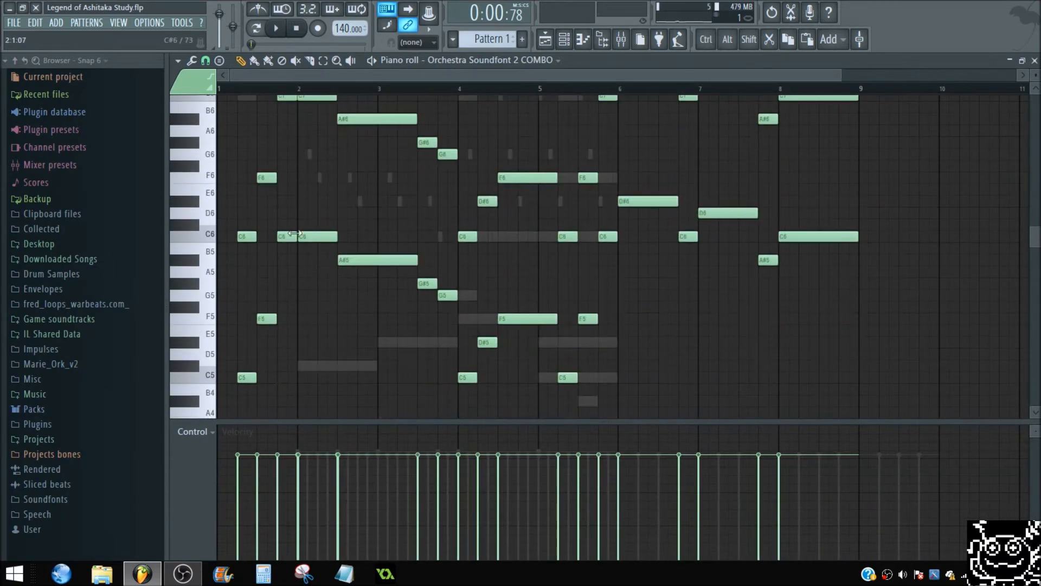
- Audition the C5 and C6 notes in bar 1 of the melody and play the opening back
click(247, 377)
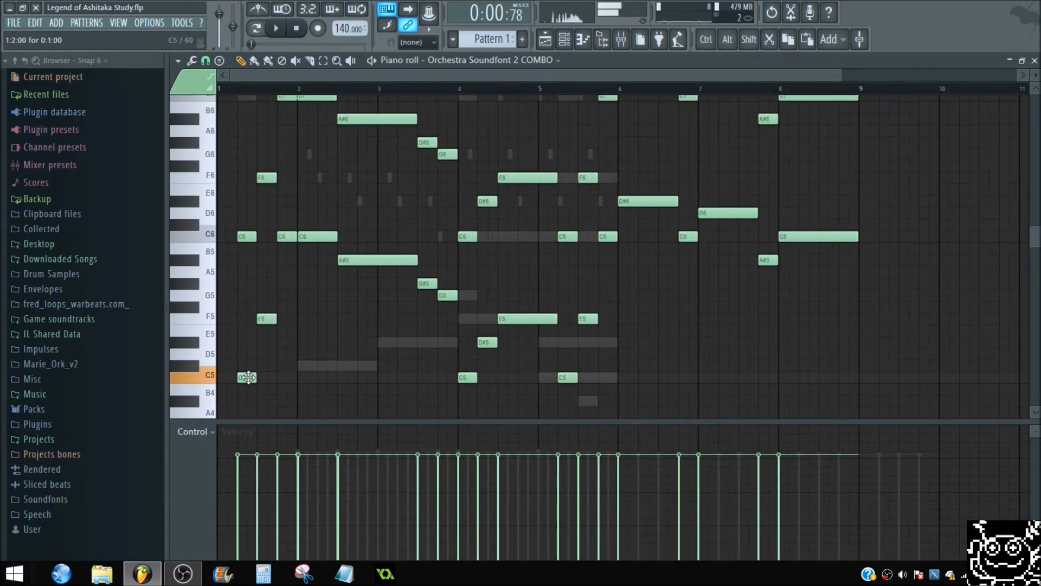
click(248, 236)
key(space)
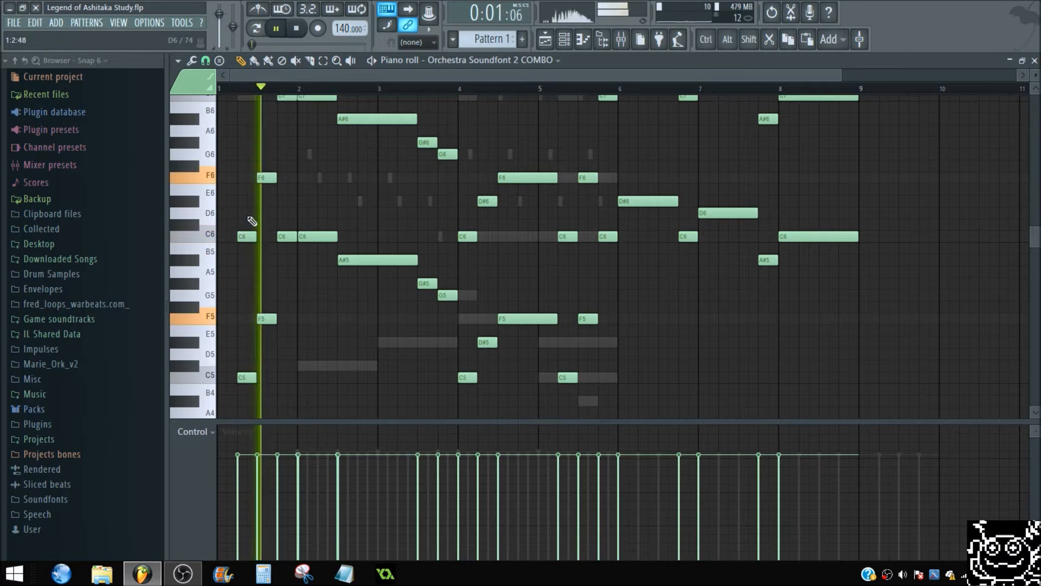
scroll(312, 187, up, 1)
key(space)
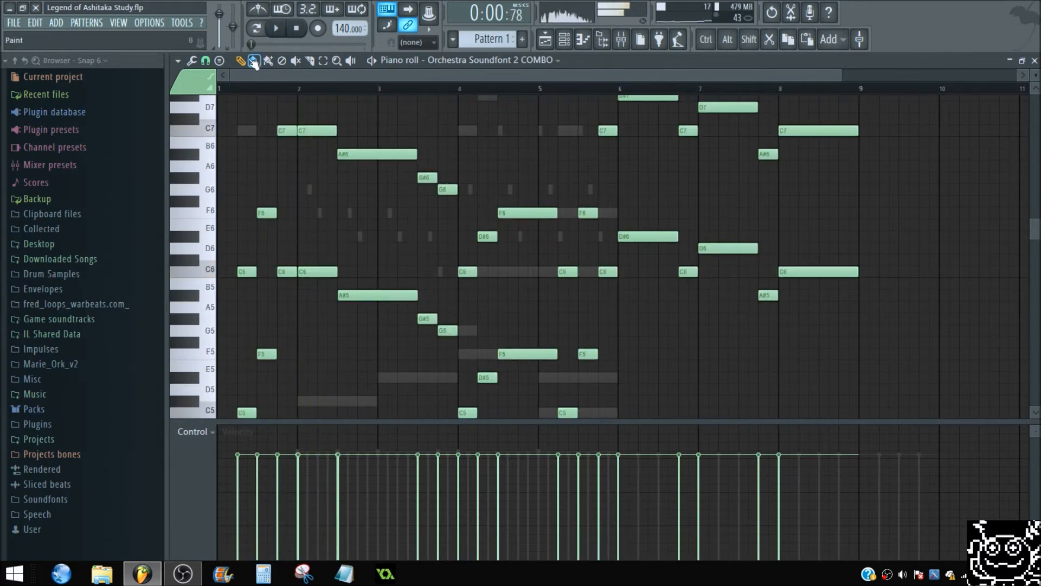
- Try deleting the lower-octave C6 and A#5 notes from the melody's opening, play it without them, and undo the deletion
scroll(284, 259, down, 2)
right_click(287, 201)
right_click(317, 201)
right_click(378, 224)
scroll(396, 274, up, 3)
key(space)
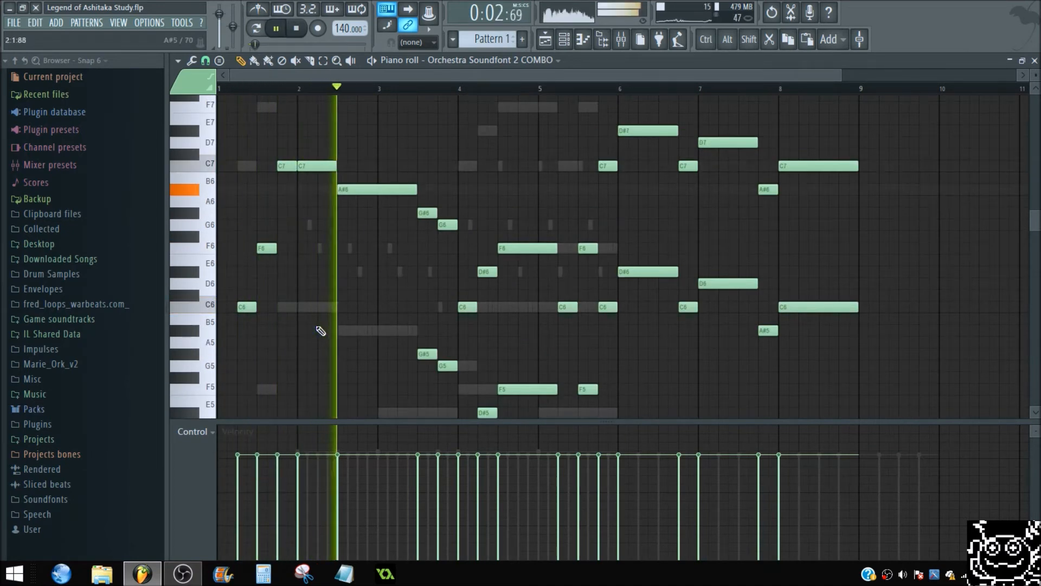
key(space)
key(ctrl+z)
- Play the octave-doubled melody for comparison and close the piano roll
key(space)
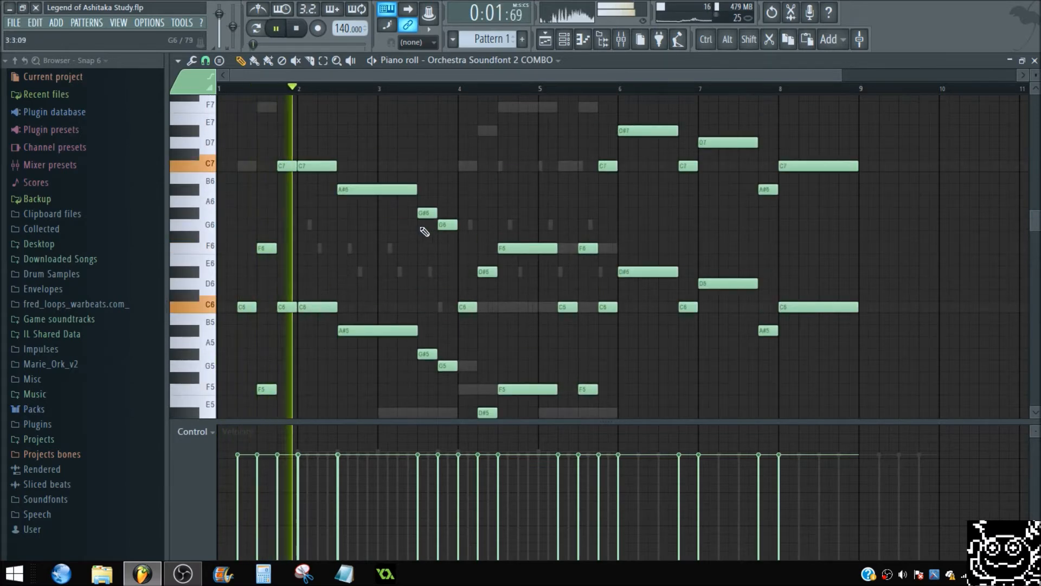
key(space)
click(1035, 60)
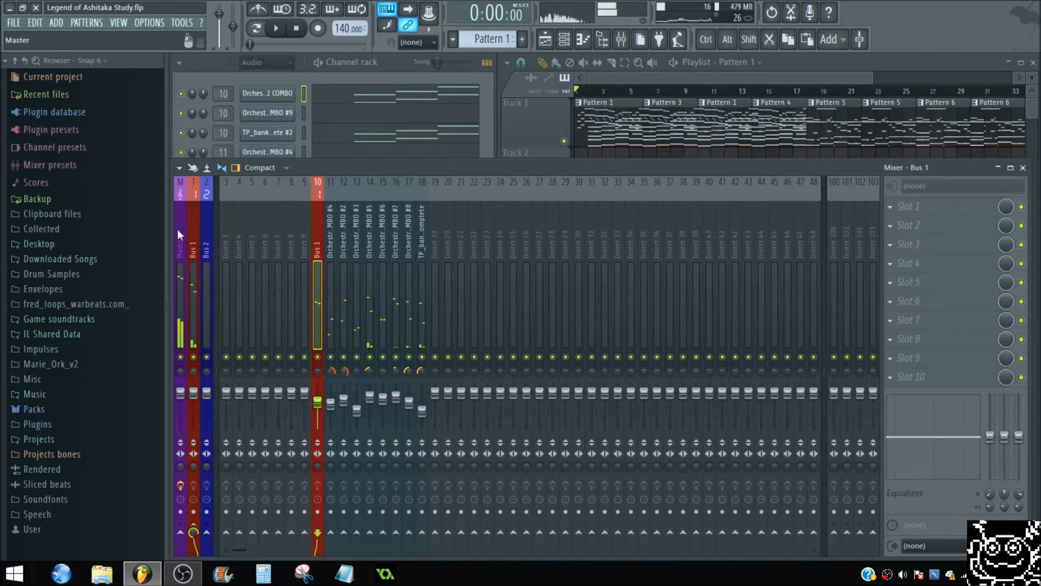
- Select the Master mixer track and open its Fruity Reeverb effect to view the settings
click(184, 240)
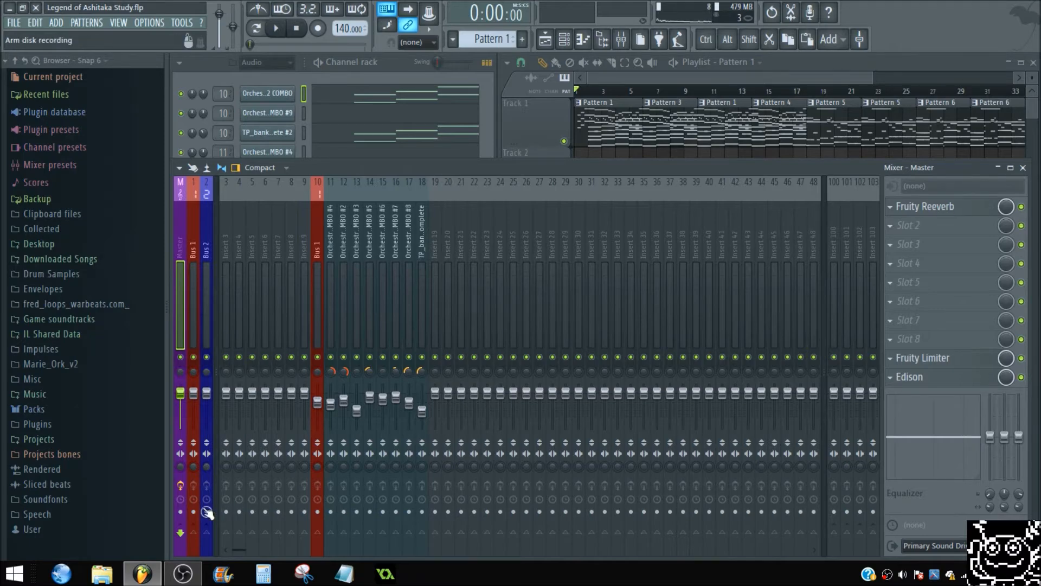
click(167, 576)
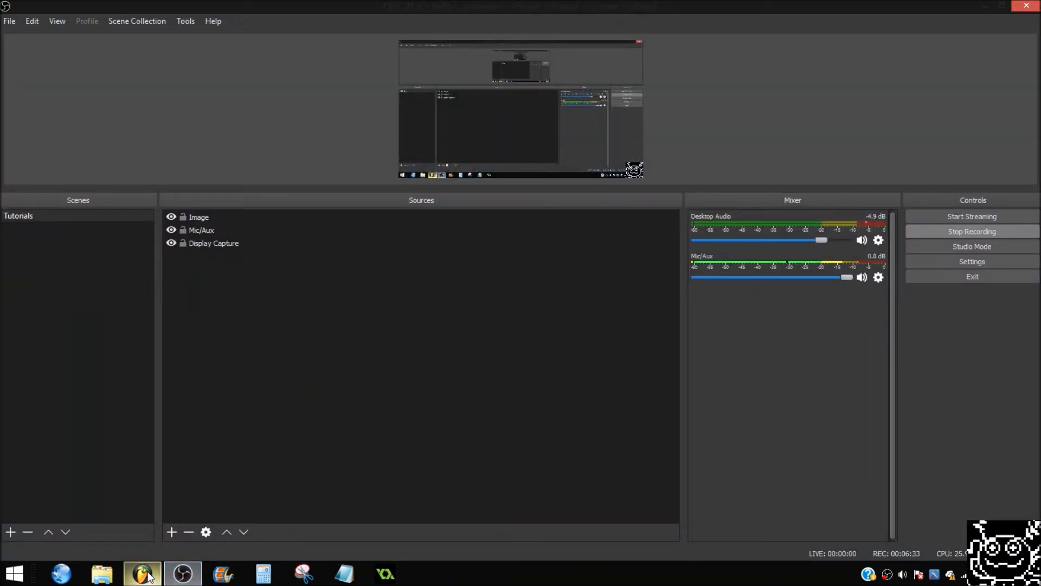
click(142, 574)
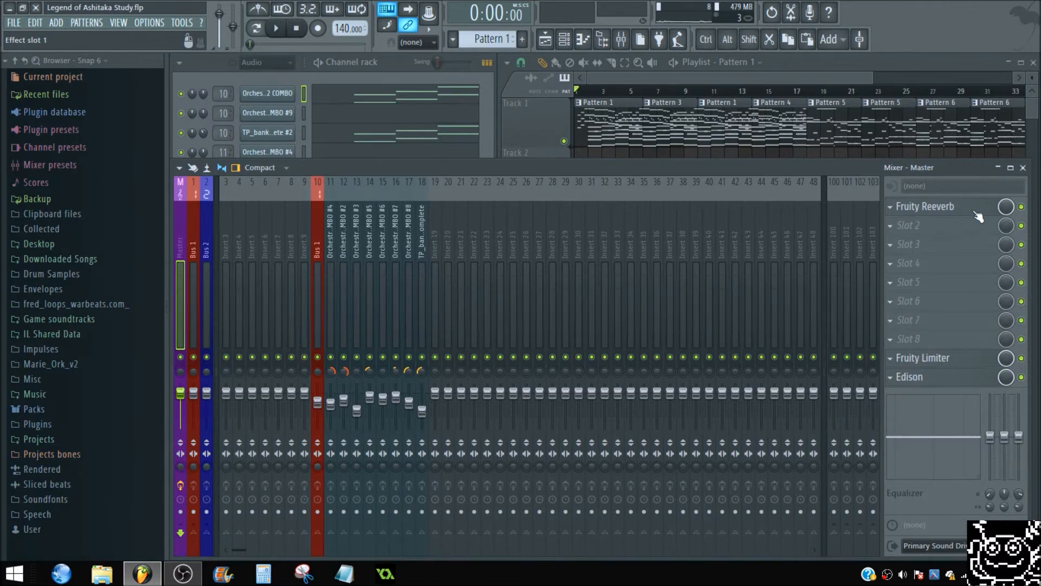
click(925, 207)
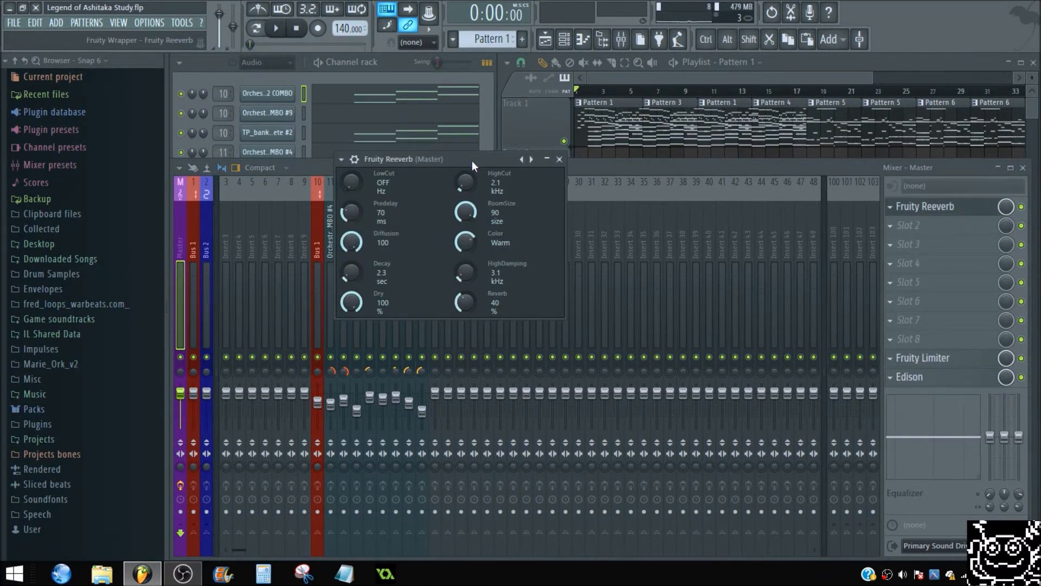
drag(472, 163, 503, 112)
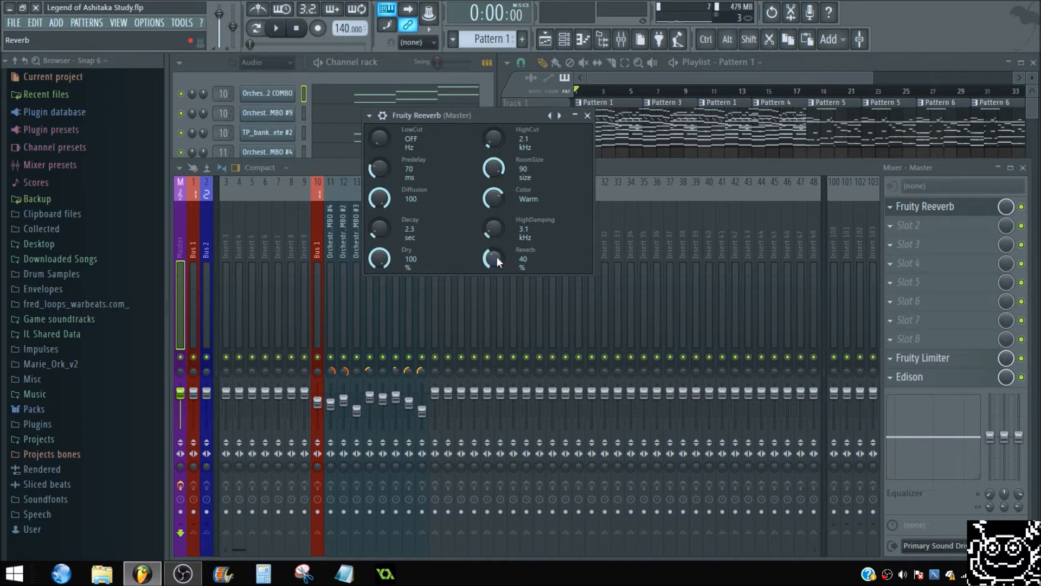
- Try a different reverb amount in the Master's Fruity Reeverb, return it to 40 %, play the pattern, and close the effect
drag(492, 255, 492, 303)
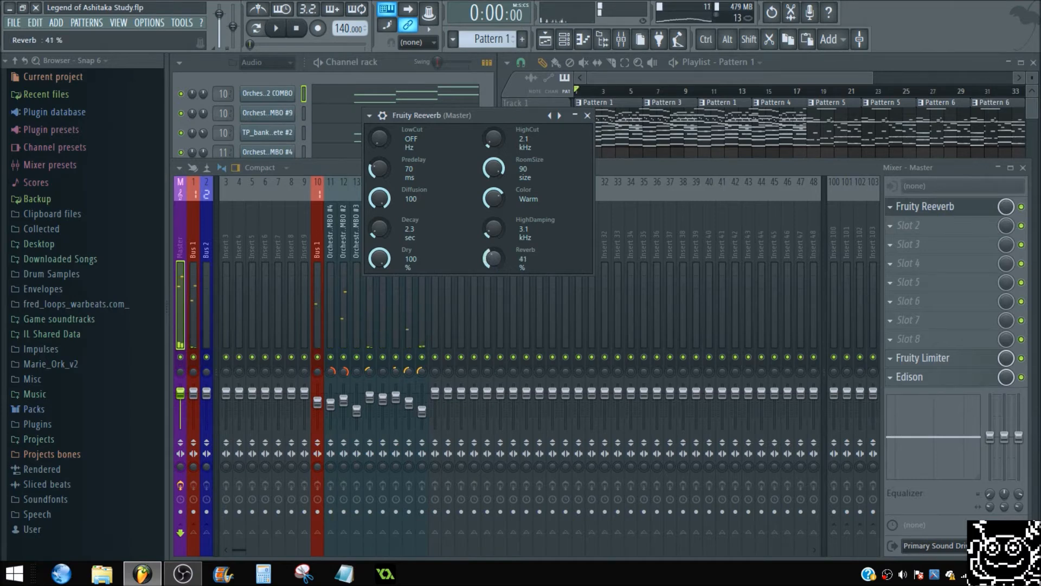
drag(479, 113, 544, 57)
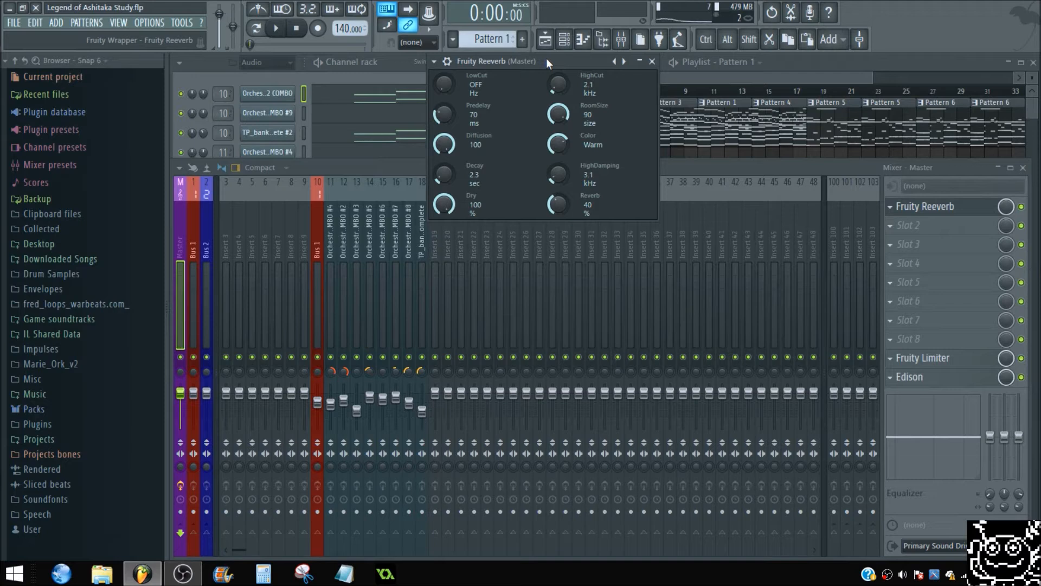
drag(549, 59, 540, 59)
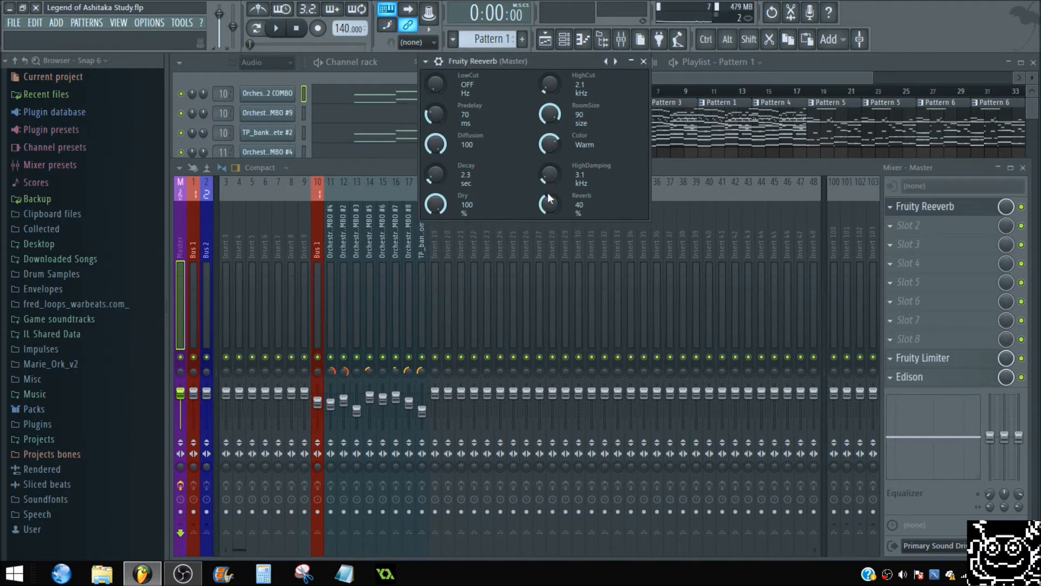
key(space)
drag(564, 57, 520, 65)
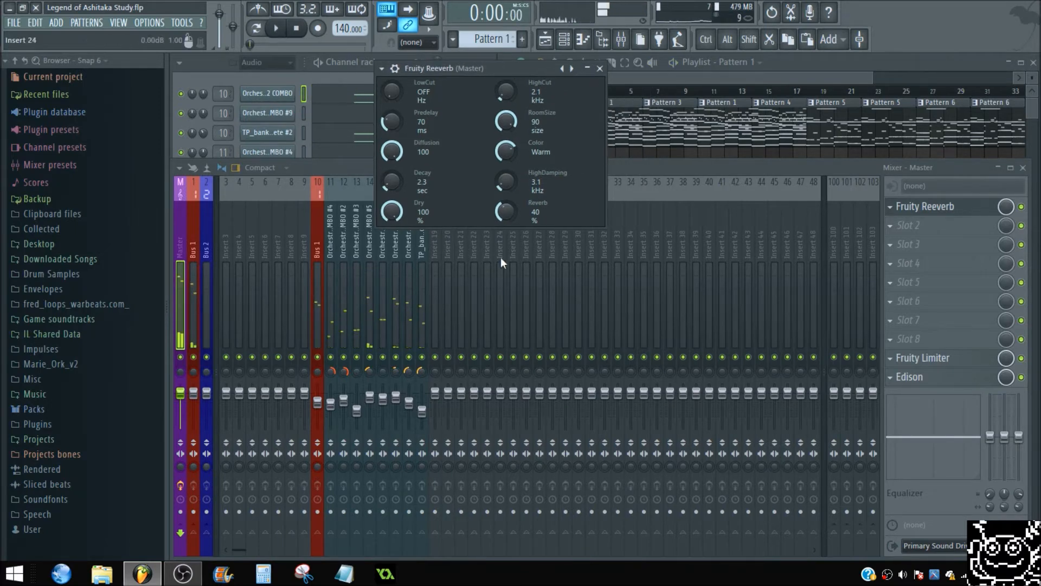
click(600, 68)
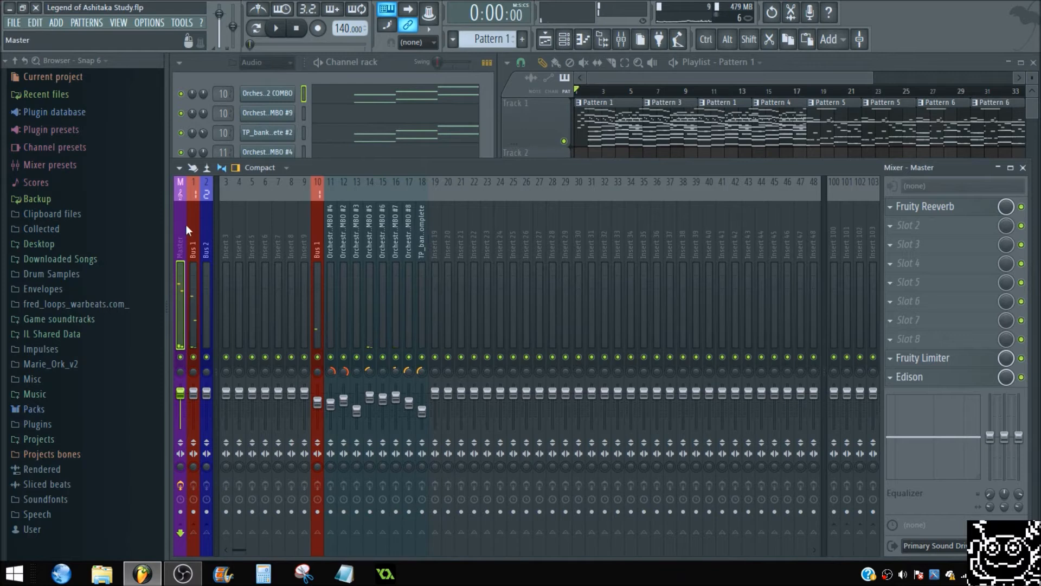
- View the Master track's Fruity Limiter settings, close the mixer, and check the COMBO #5 channel's instrument
click(952, 361)
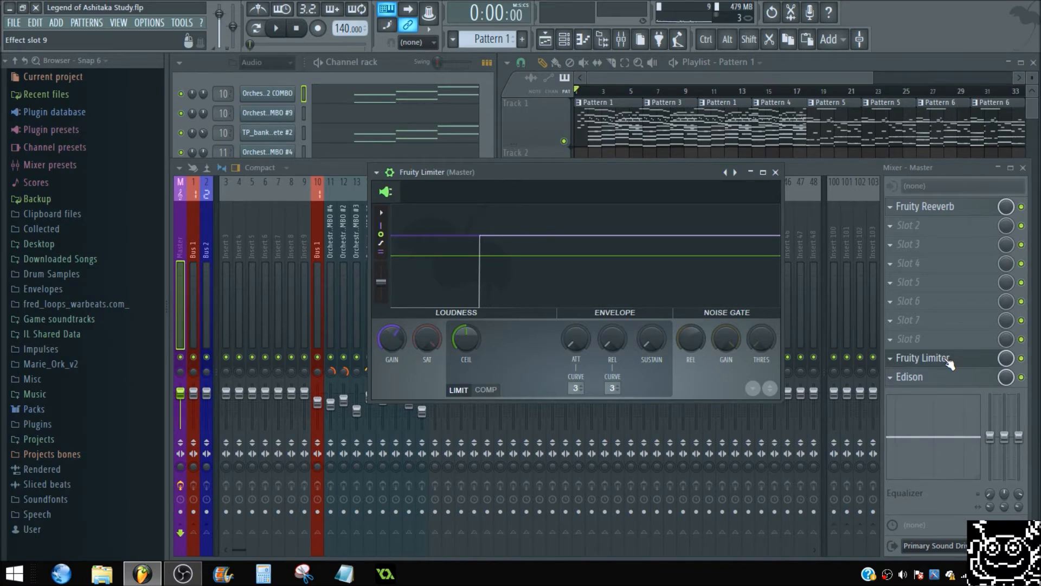
click(949, 362)
click(1023, 168)
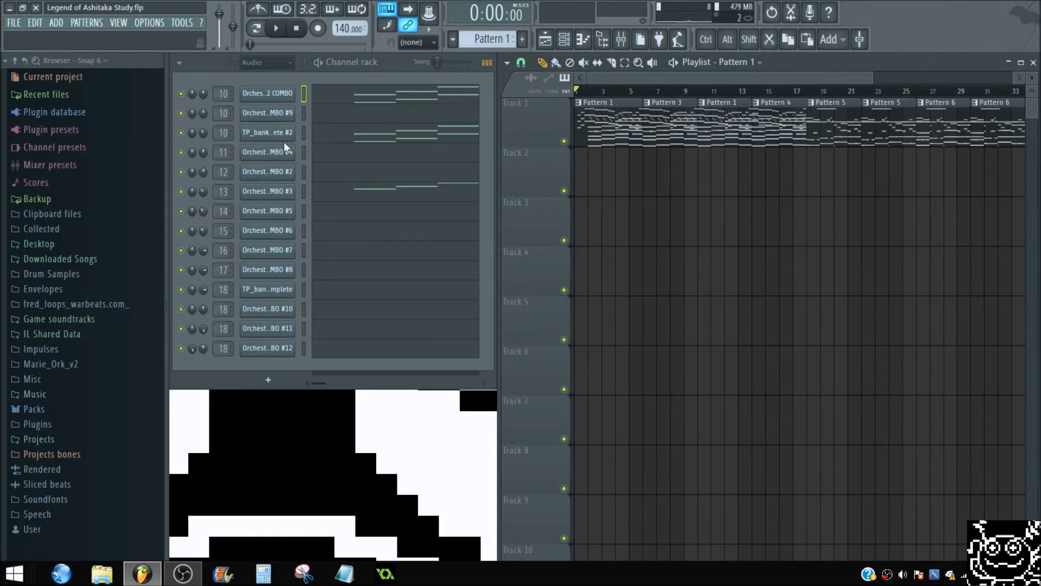
click(279, 217)
click(279, 217)
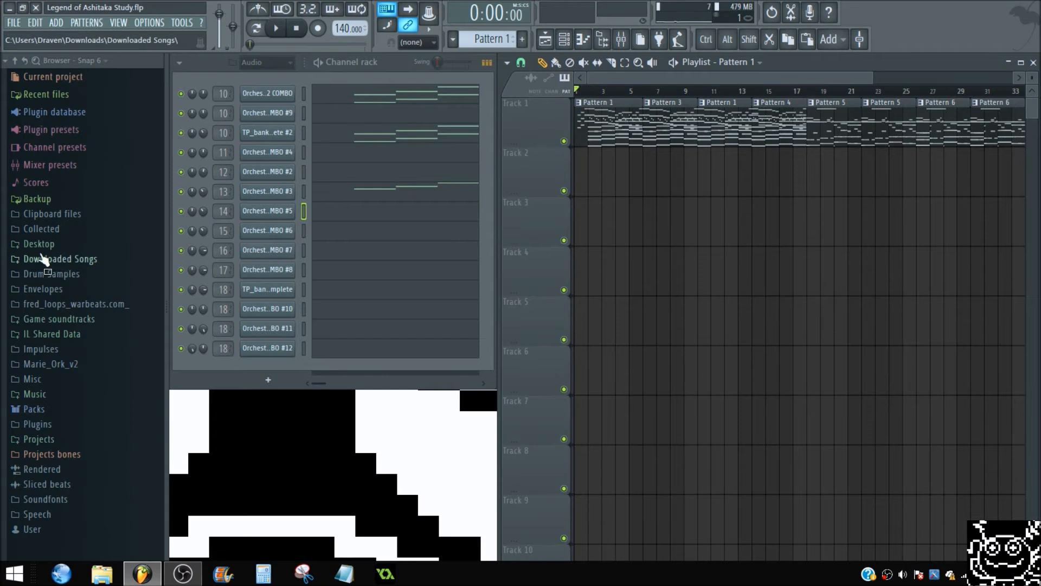
- Find Orchestra Soundfont 2 COMBO in the Soundfonts folder and add it to the channel rack as a new channel
click(56, 502)
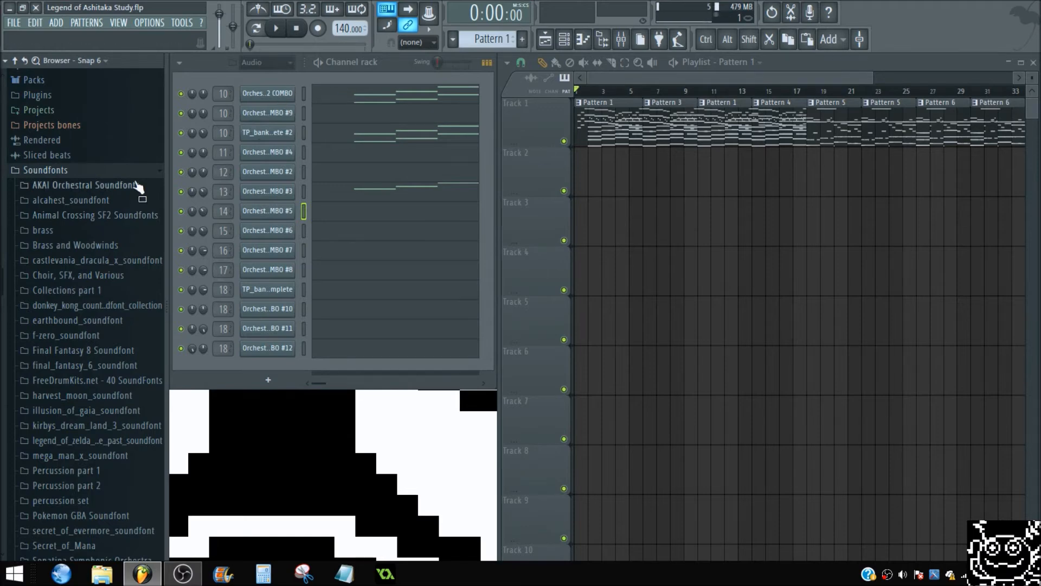
scroll(92, 289, down, 4)
scroll(102, 449, down, 5)
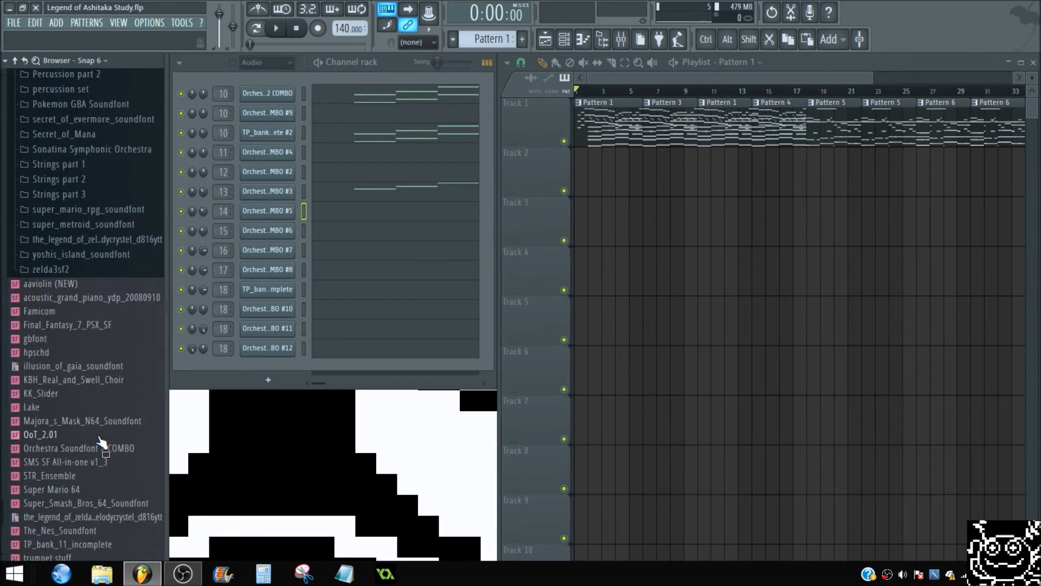
drag(84, 459, 273, 367)
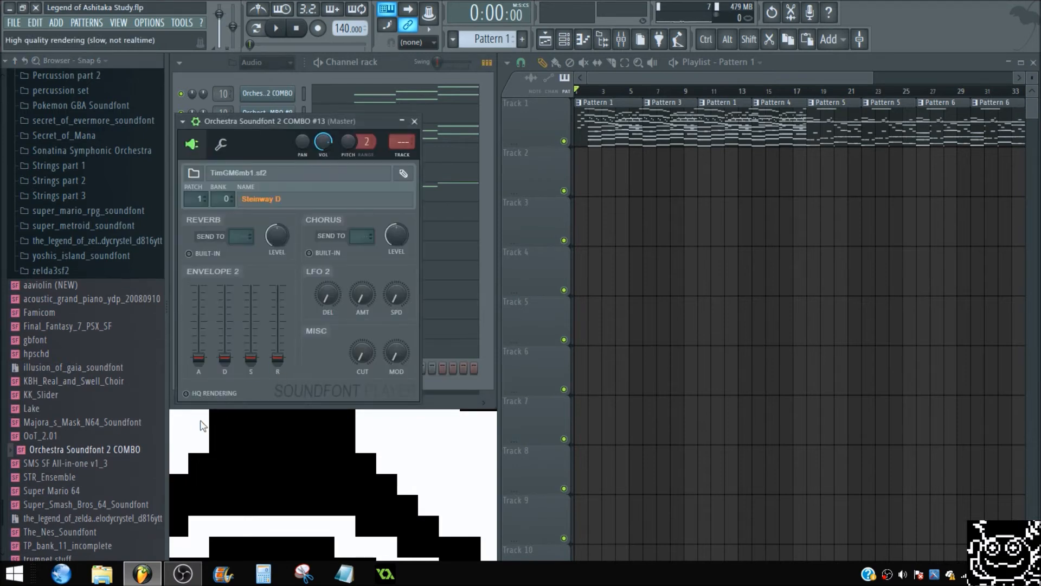
drag(317, 118, 571, 123)
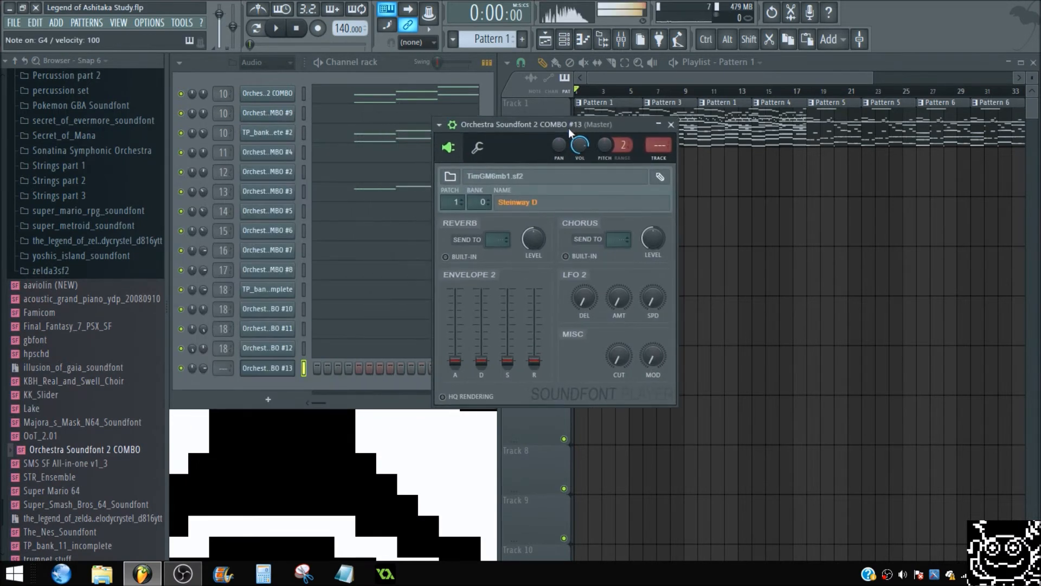
- Browse the melodic patch list of the new Orchestra Soundfont 2 COMBO #13 channel, closing the list and instrument window without choosing another patch
click(558, 209)
scroll(493, 225, down, 20)
scroll(504, 242, up, 20)
scroll(508, 245, up, 4)
scroll(515, 173, up, 2)
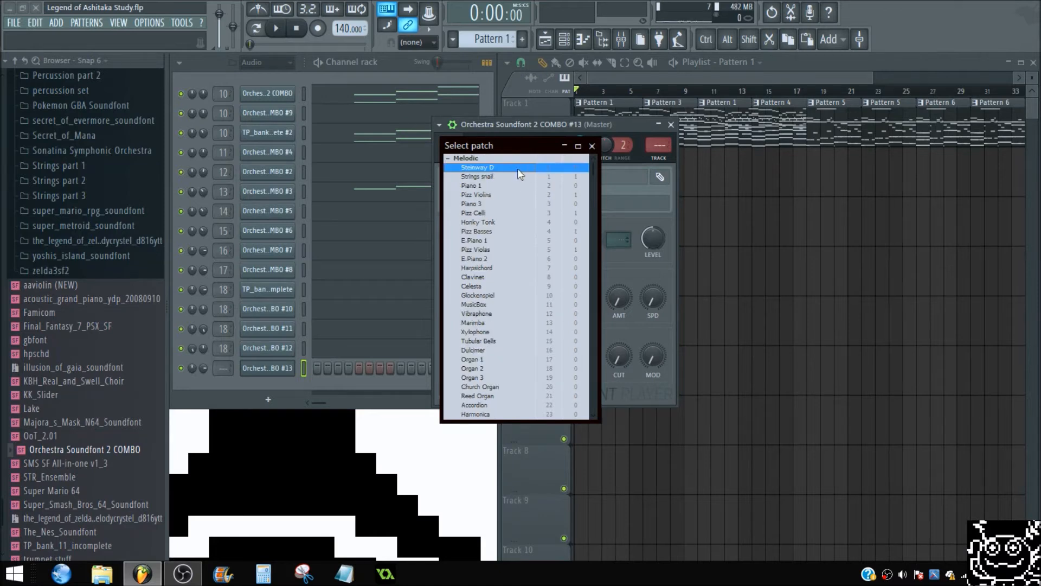
scroll(517, 170, down, 7)
scroll(512, 223, up, 4)
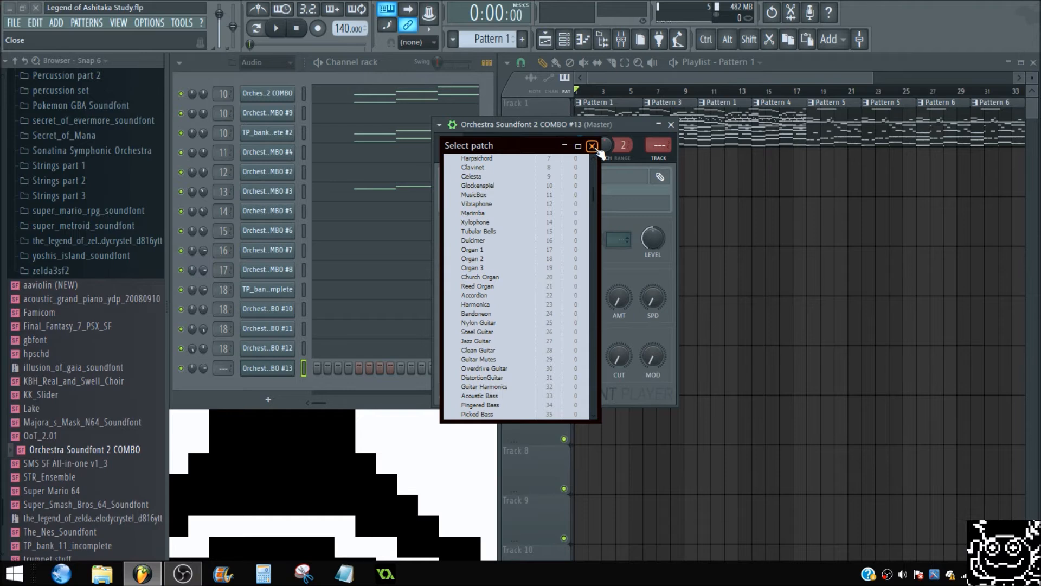
scroll(489, 278, up, 4)
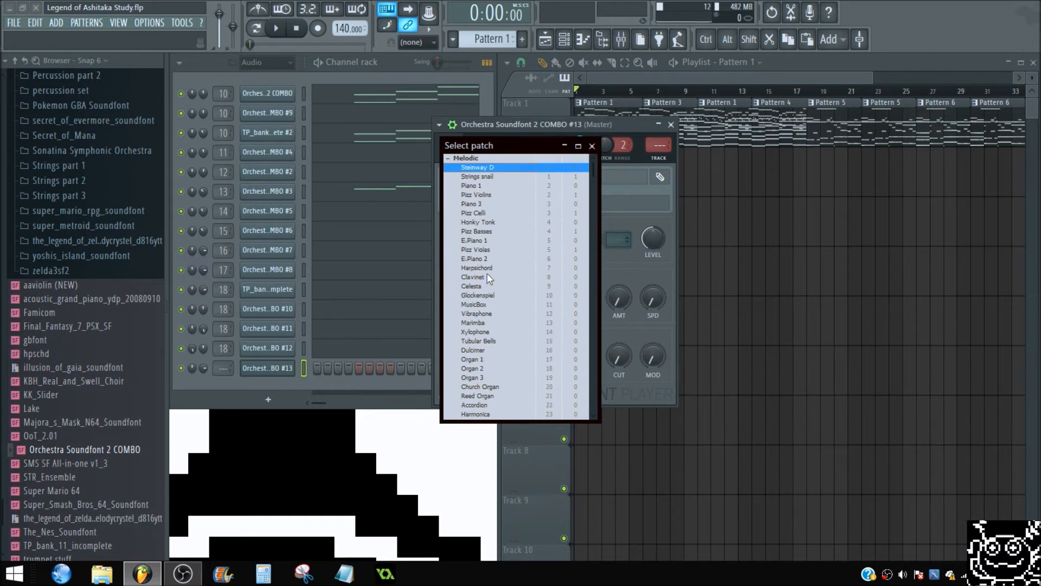
scroll(490, 278, down, 4)
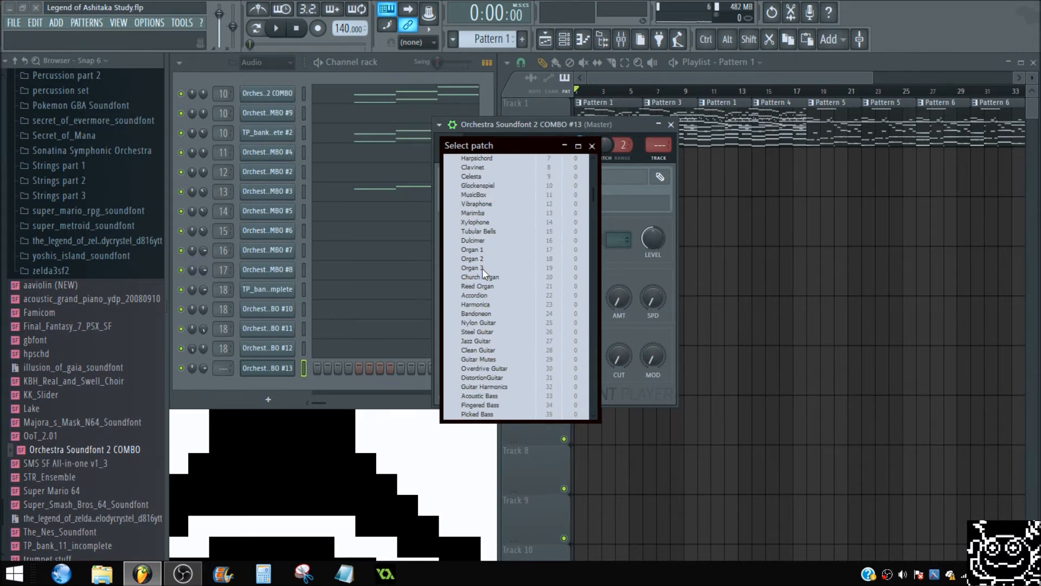
scroll(483, 271, up, 2)
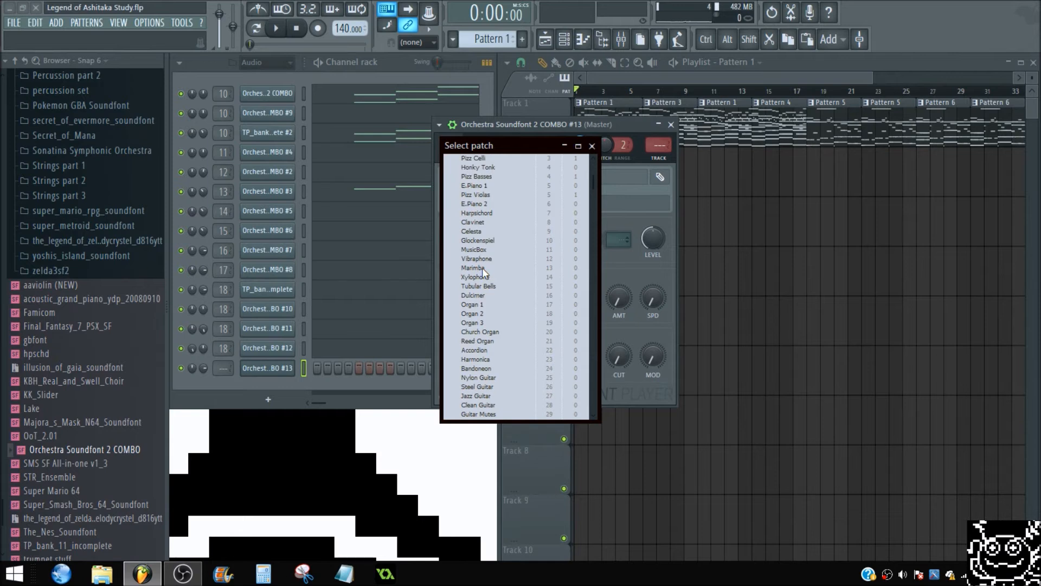
scroll(536, 344, up, 2)
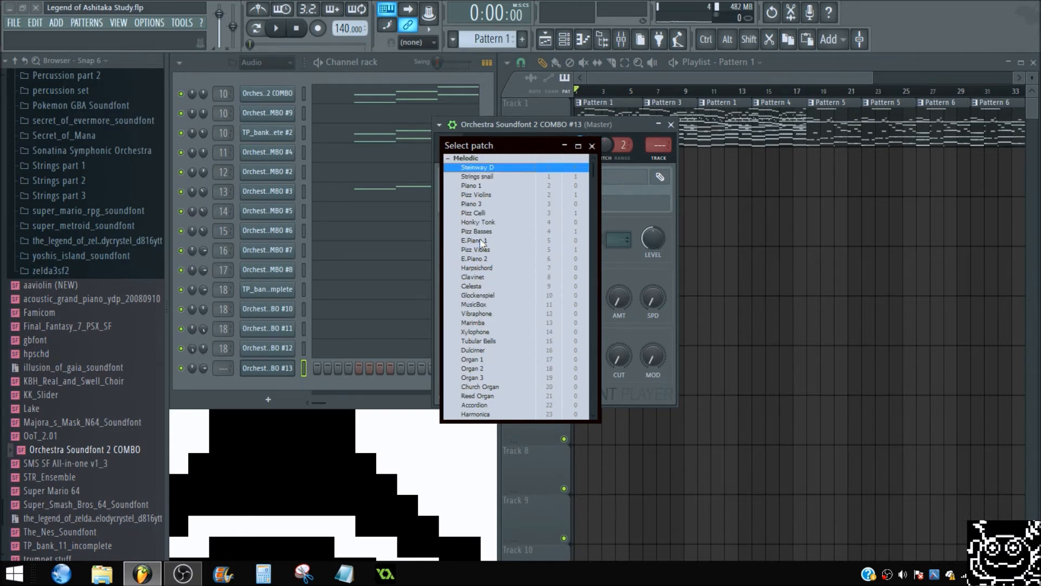
scroll(481, 237, down, 8)
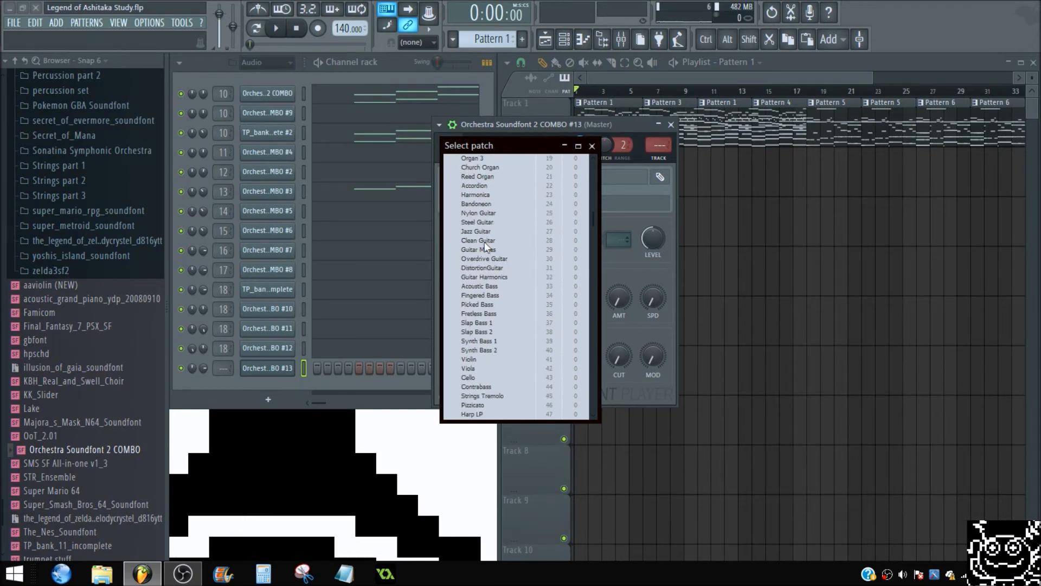
click(592, 146)
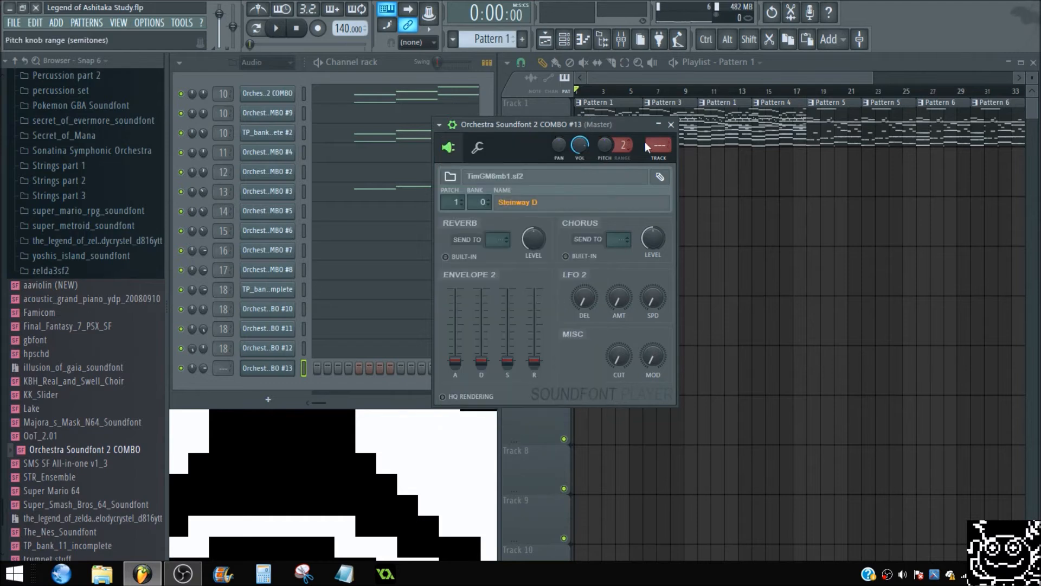
click(671, 124)
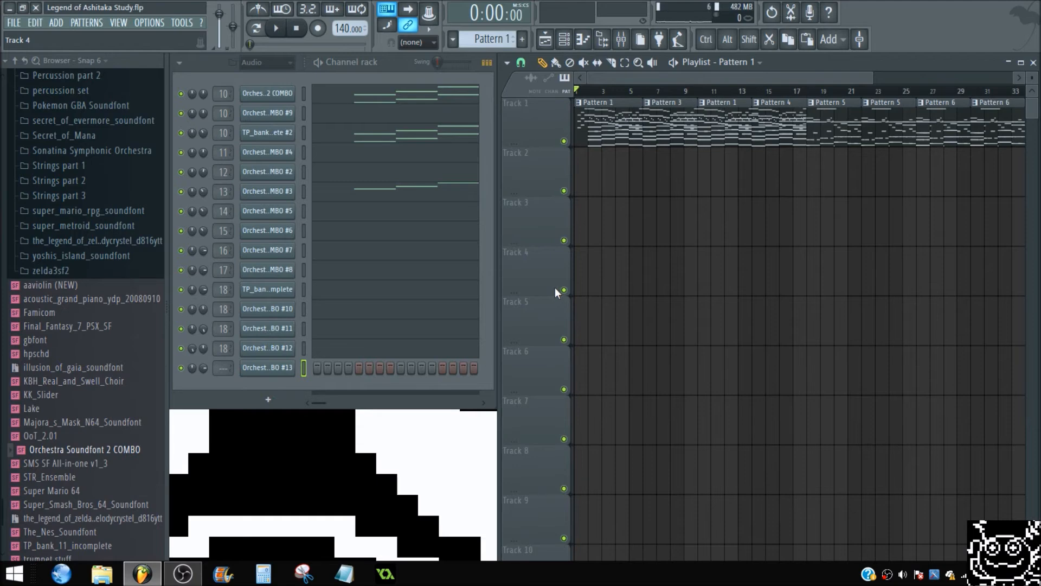
- Look through the soundfonts in the Strings part 1 folder and collapse the folder again
click(65, 165)
scroll(43, 184, down, 4)
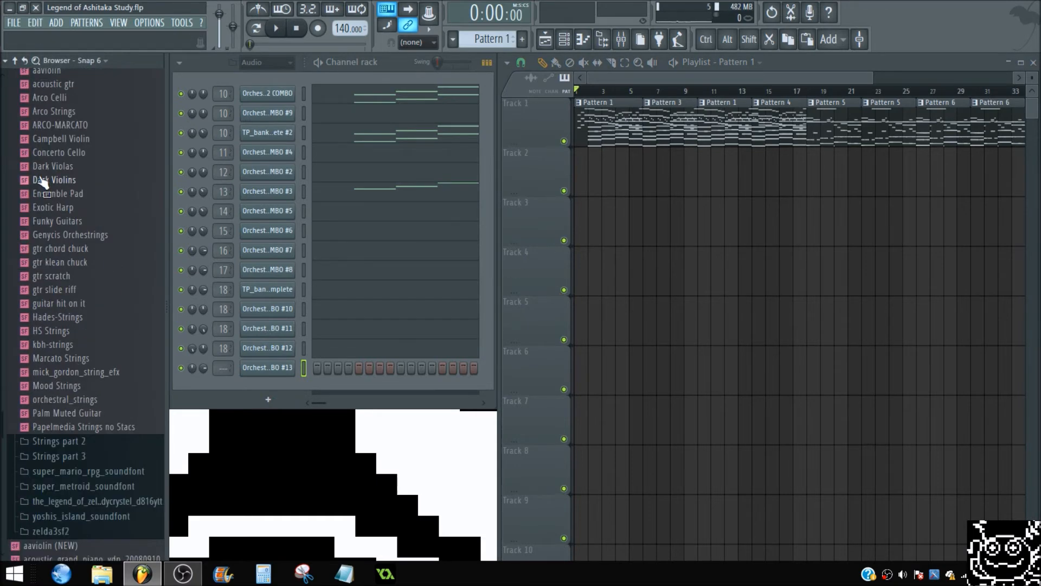
scroll(44, 244, up, 4)
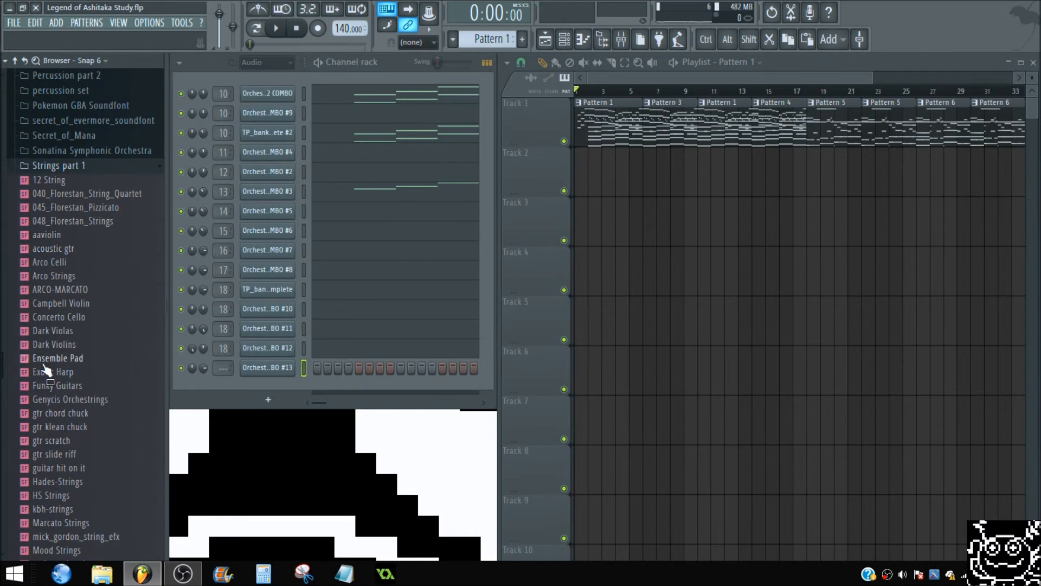
scroll(114, 290, down, 2)
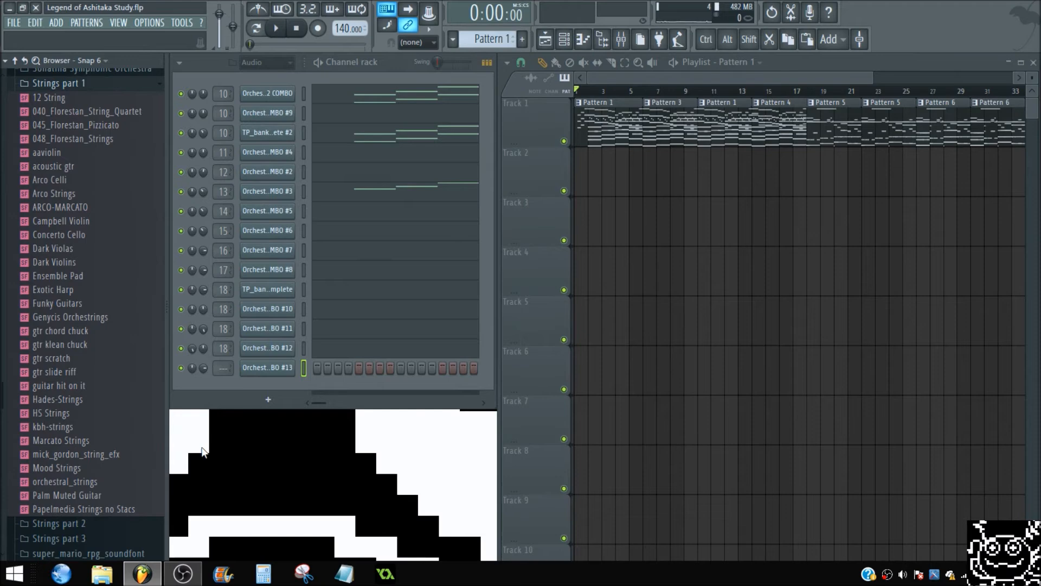
click(71, 84)
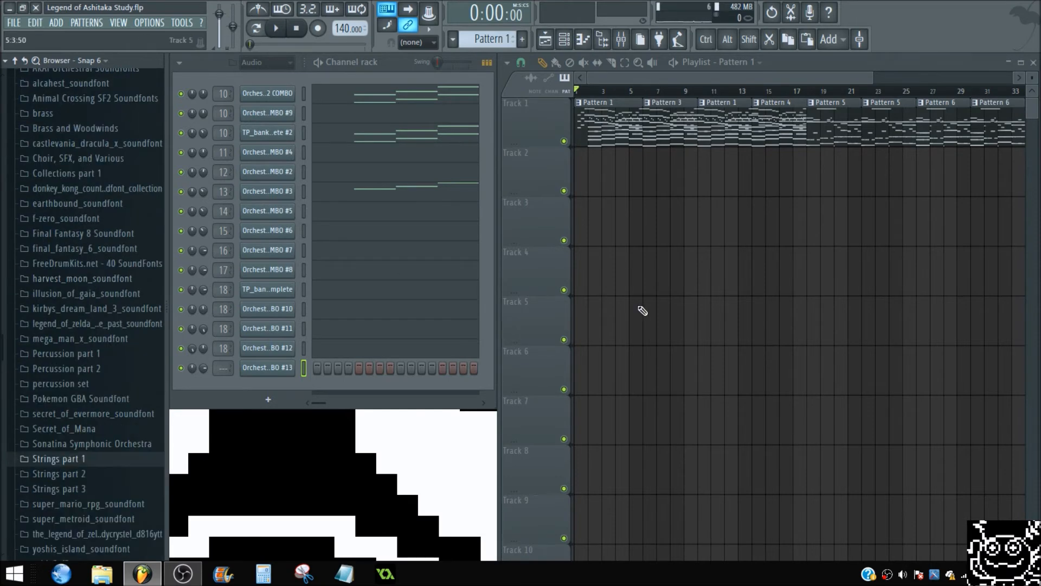
- View the first Orchestra Soundfont 2 COMBO channel's notes in the piano roll and check the COMBO #9 channel's instrument patch
click(267, 94)
click(268, 93)
click(583, 39)
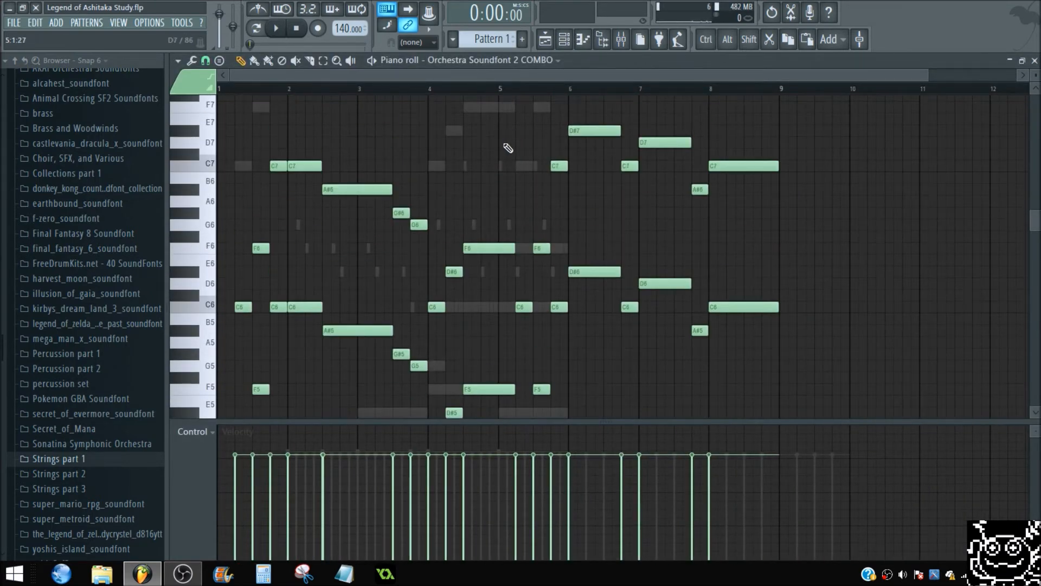
scroll(509, 144, down, 3)
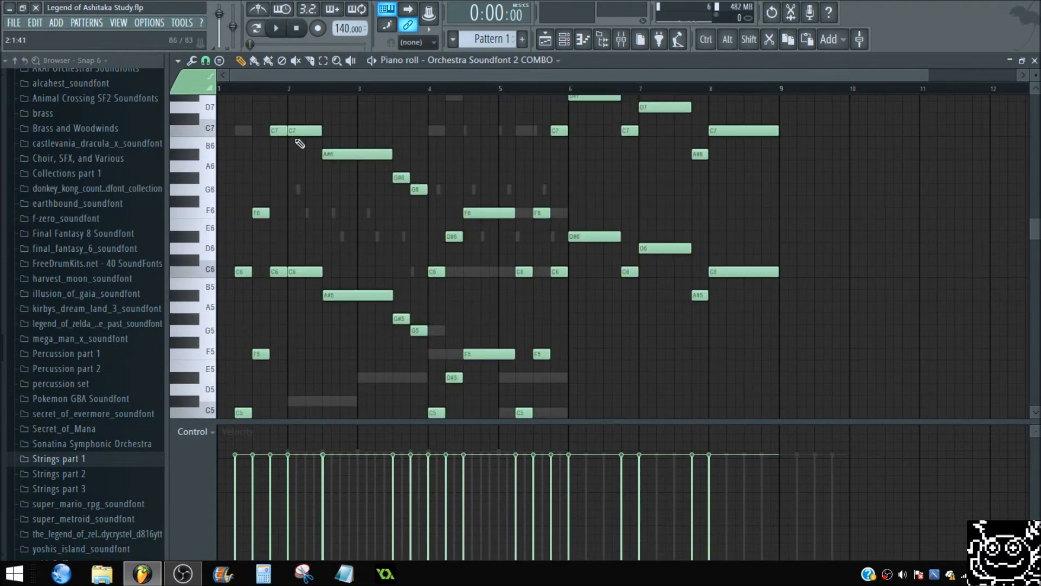
click(1035, 61)
click(269, 115)
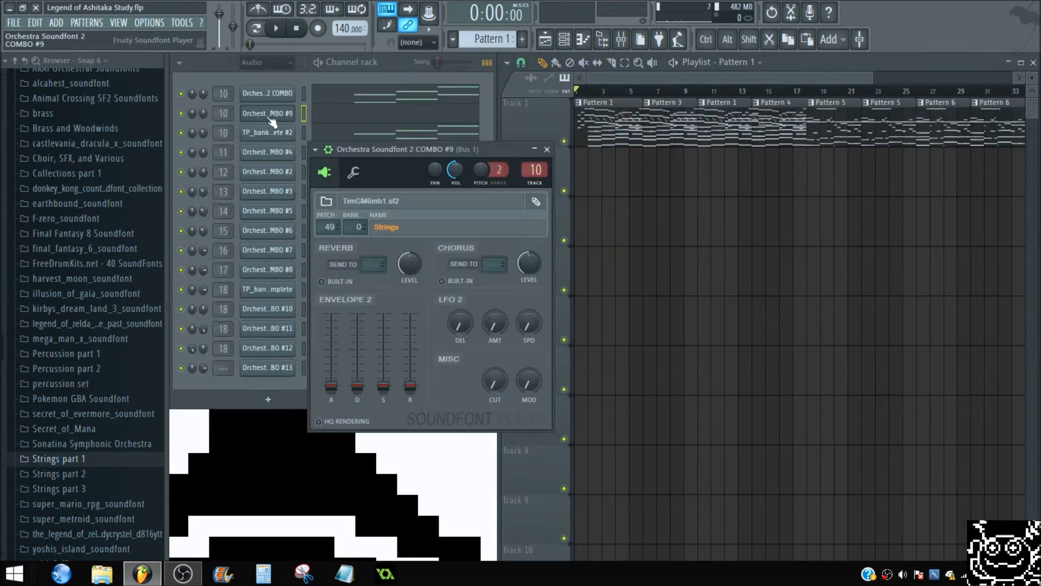
click(547, 149)
- Examine the full melody of the TP_bank_11_incomplete #2 channel in the piano roll and close it
click(273, 134)
click(739, 62)
click(585, 41)
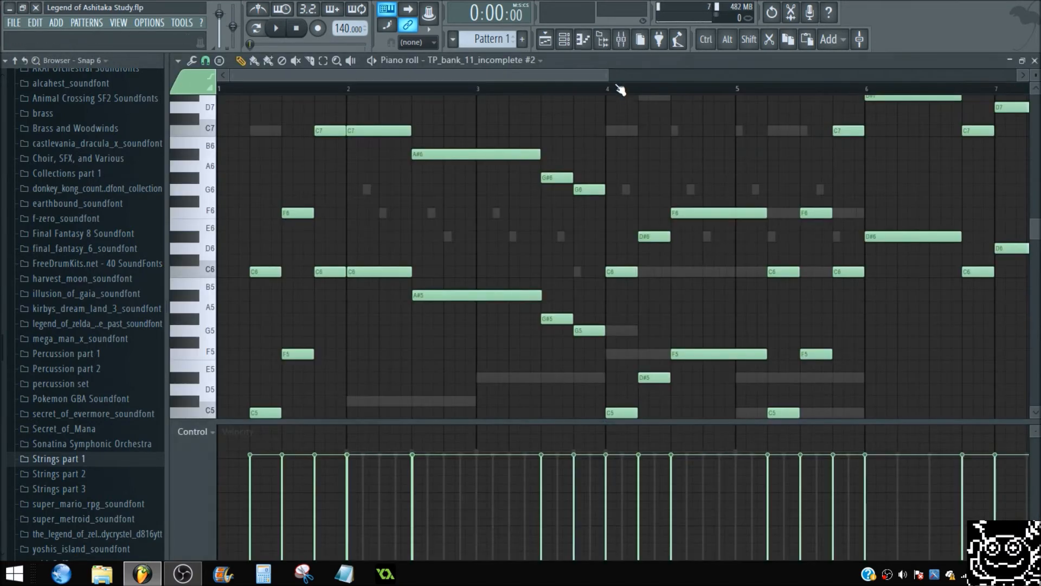
scroll(279, 341, down, 2)
scroll(279, 341, up, 1)
scroll(279, 342, down, 3)
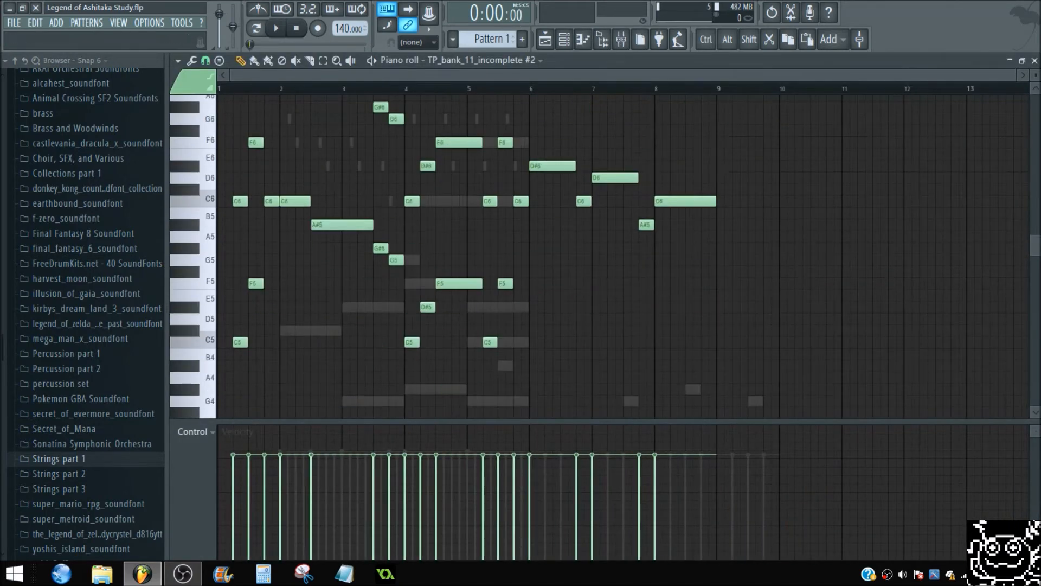
click(1035, 61)
- Check the instruments of the COMBO #8 and COMBO #5 channels and close their windows
click(271, 273)
click(274, 278)
click(274, 211)
click(274, 211)
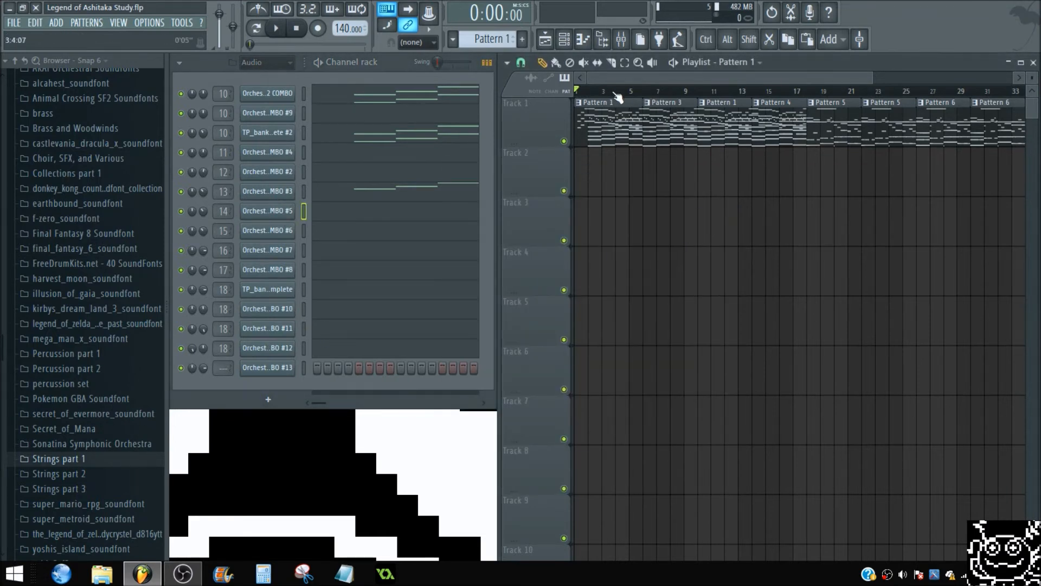
scroll(697, 90, up, 2)
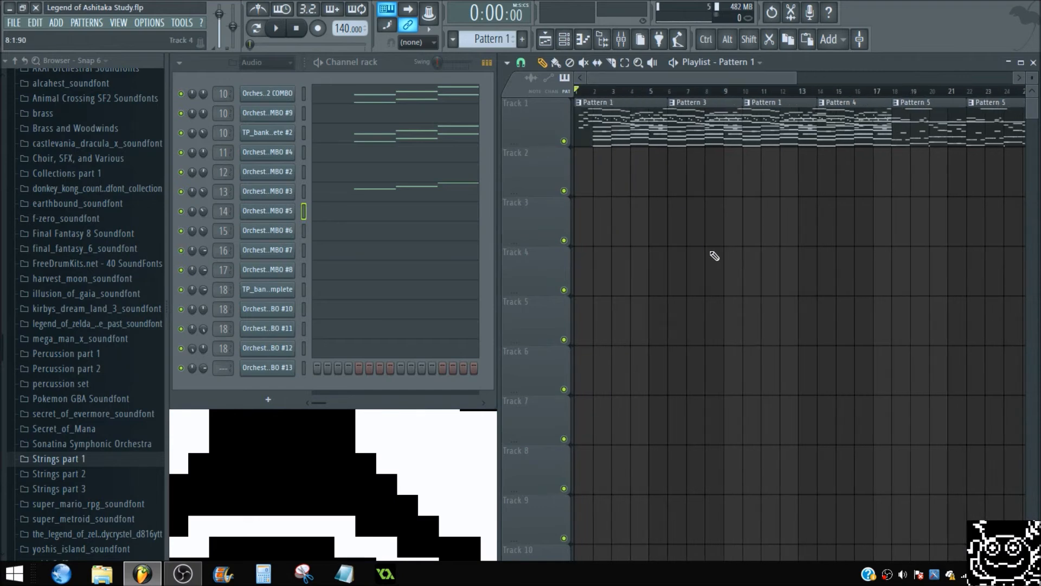
- Show the mixer, start playback and solo the Bus 1 group on track 10 to hear it alone
click(621, 39)
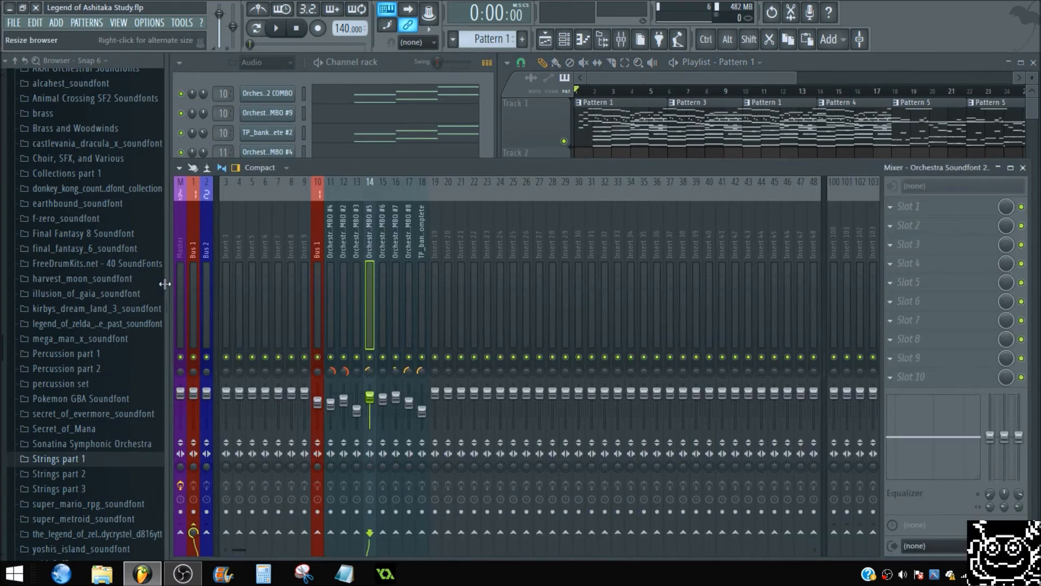
click(180, 240)
click(652, 79)
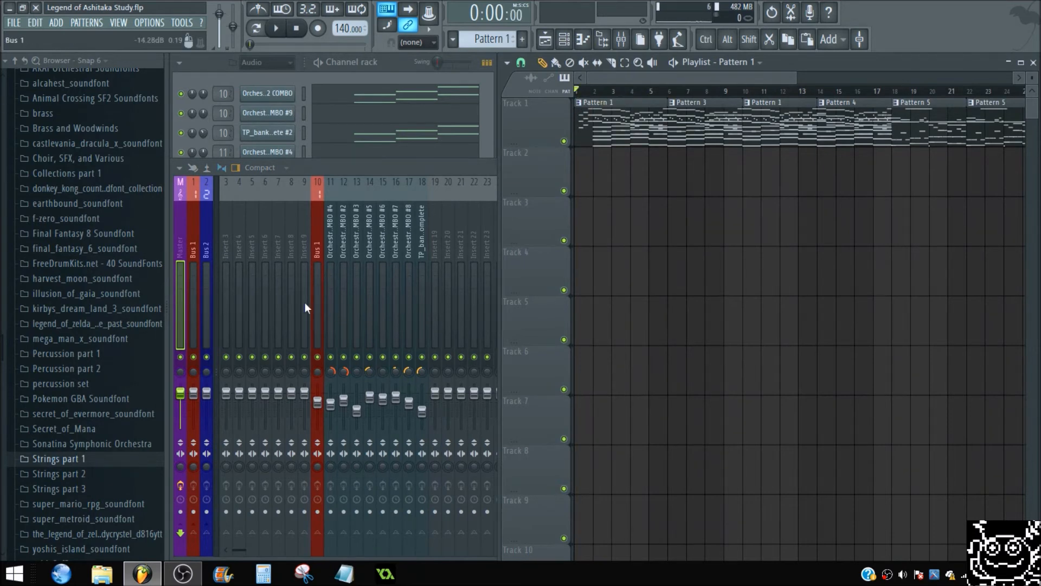
click(319, 304)
key(space)
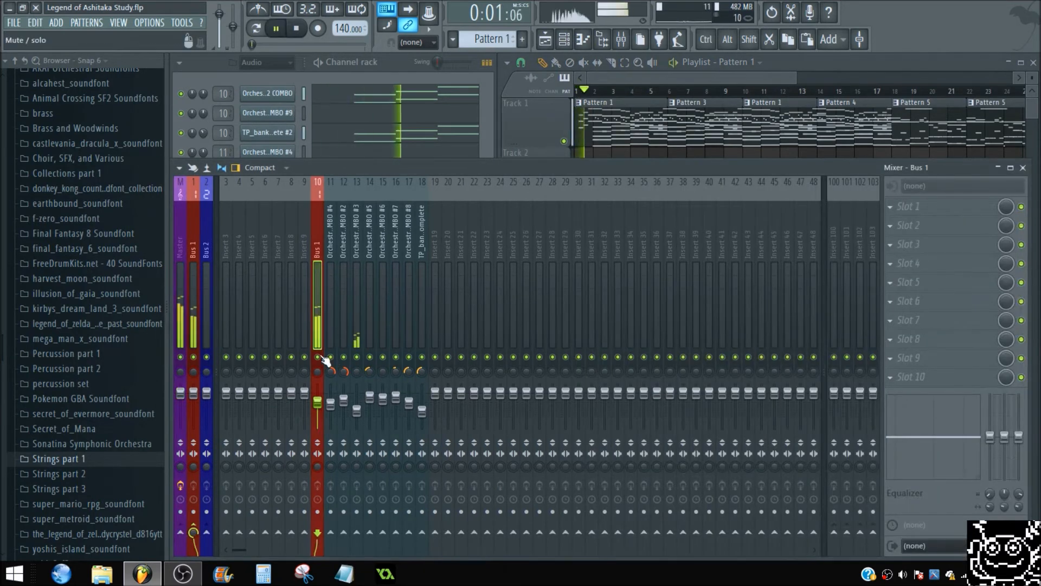
right_click(319, 357)
right_click(319, 357)
right_click(318, 357)
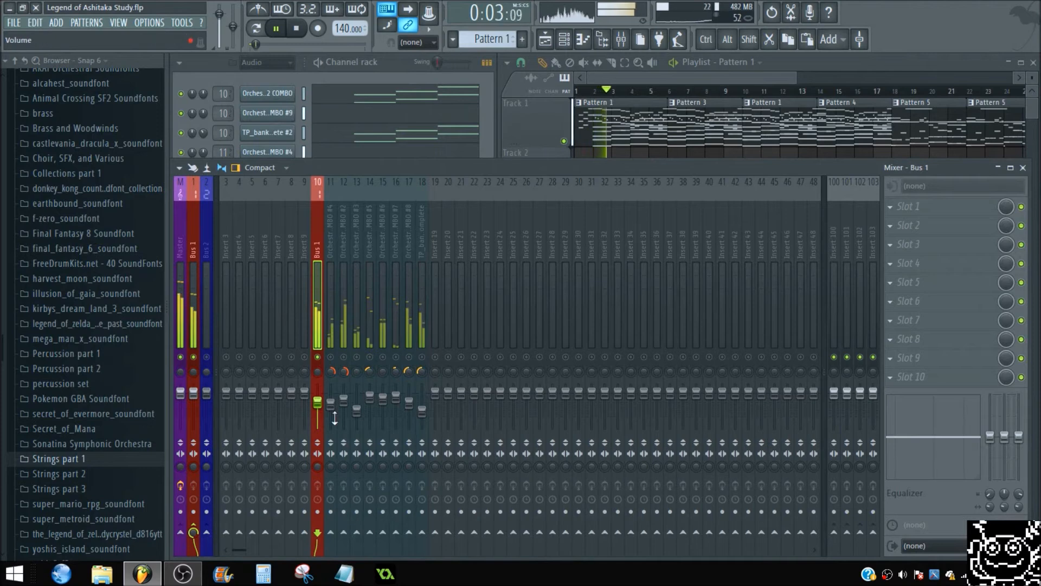
- Solo mixer tracks 11, 12 and 13 one after another to hear COMBO #4, #2 and #3 separately during playback
right_click(330, 356)
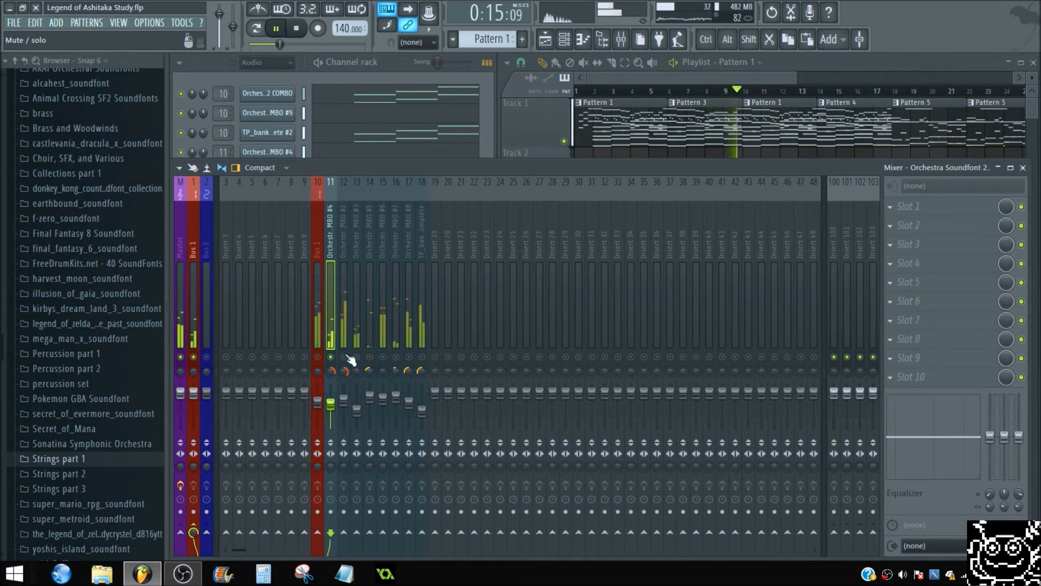
click(344, 323)
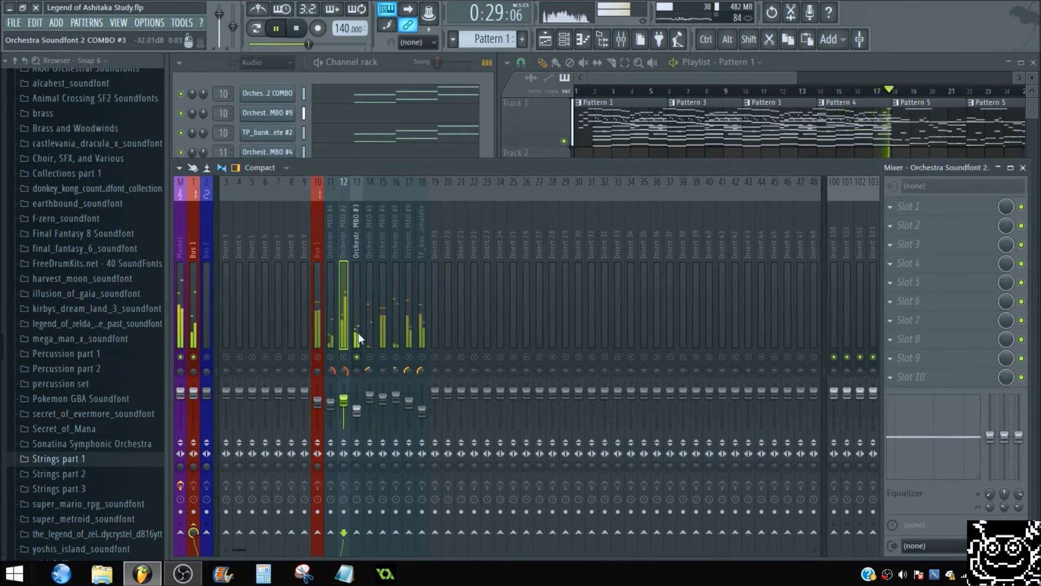
click(358, 336)
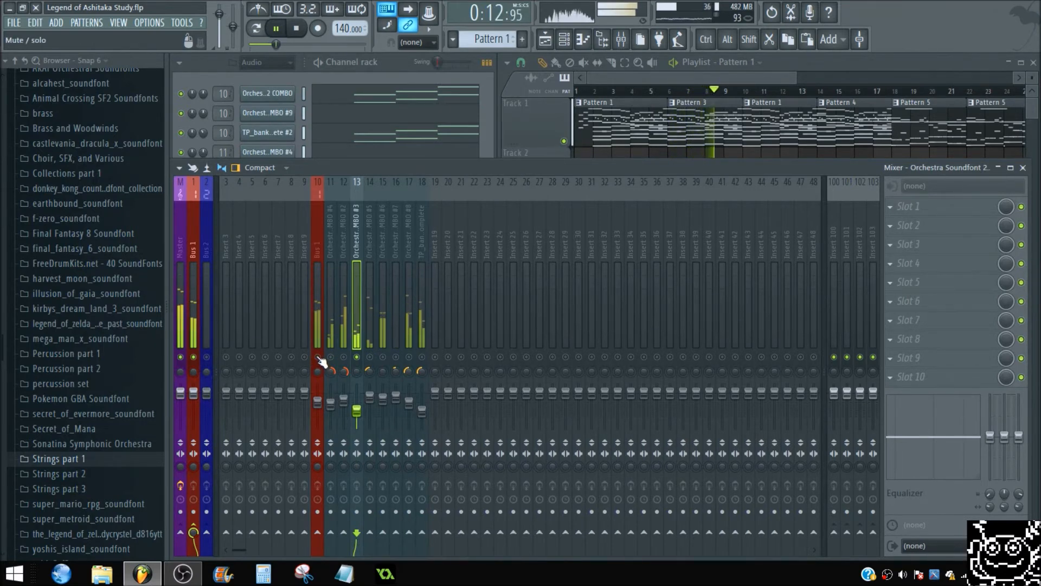
- Solo mixer tracks 14 and 15 in turn and play COMBO #5 and COMBO #6 from around bar 2
click(372, 328)
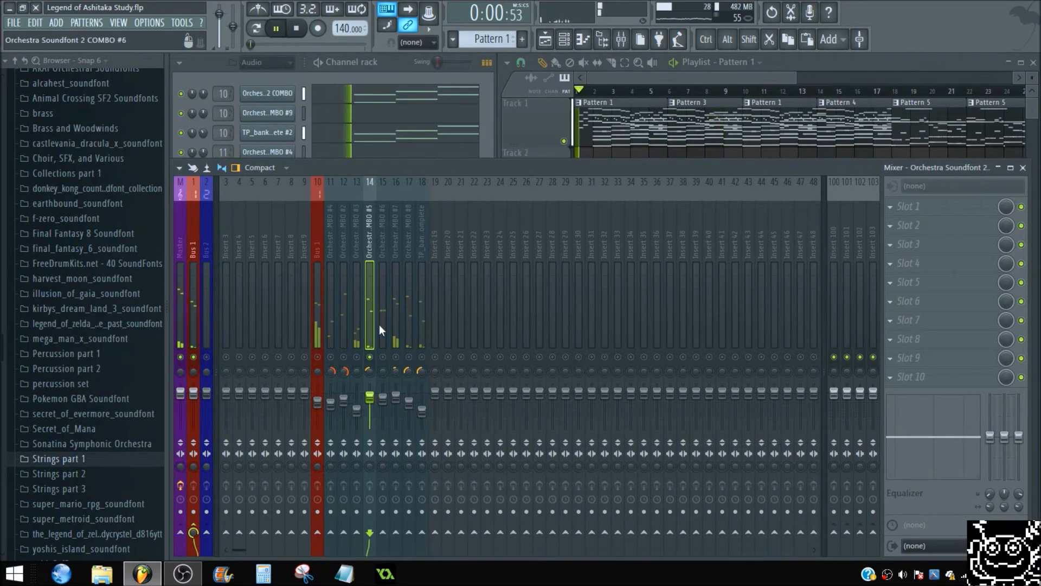
click(593, 92)
click(370, 302)
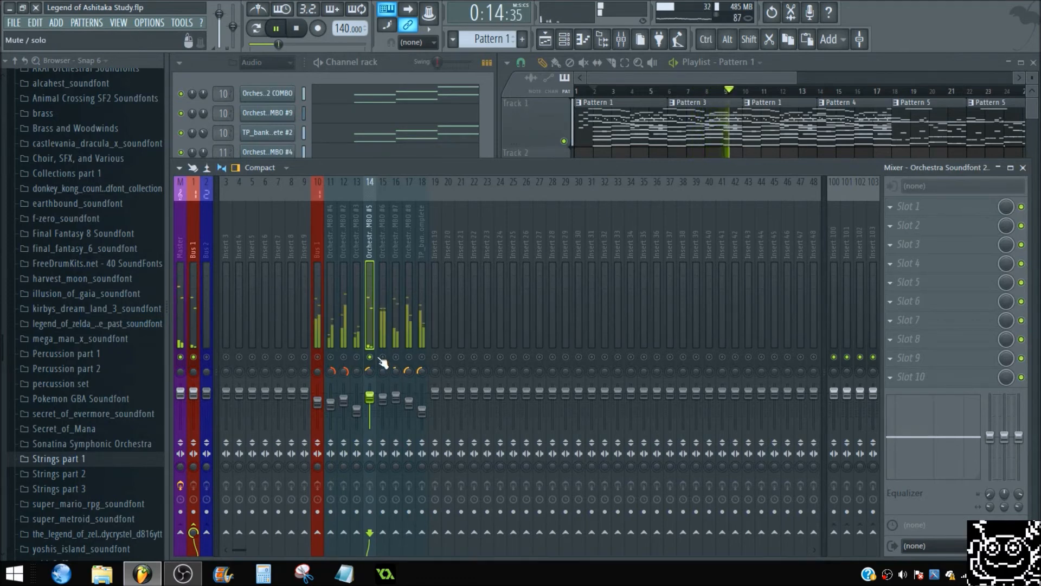
key(space)
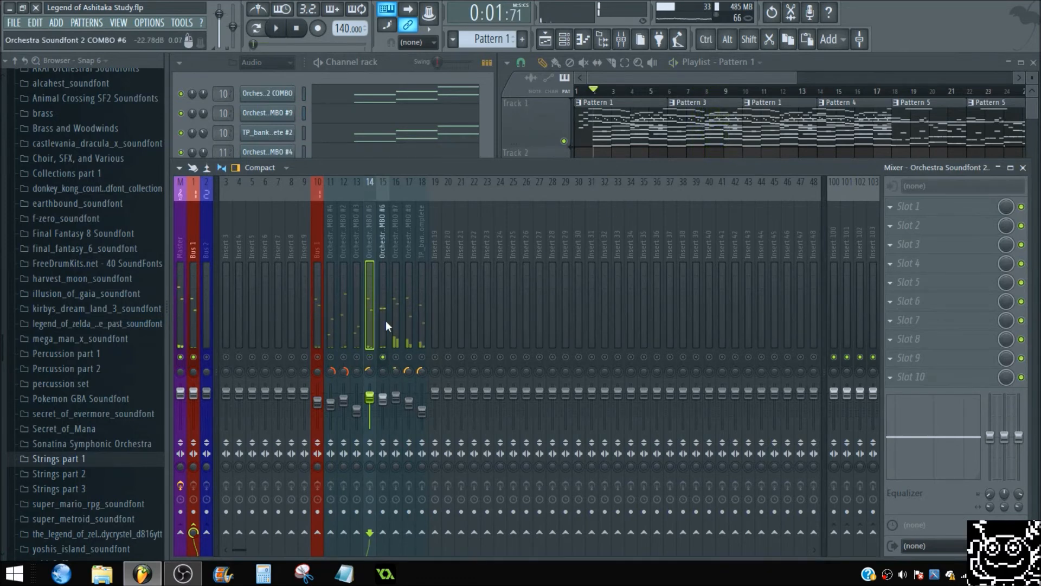
click(386, 320)
key(space)
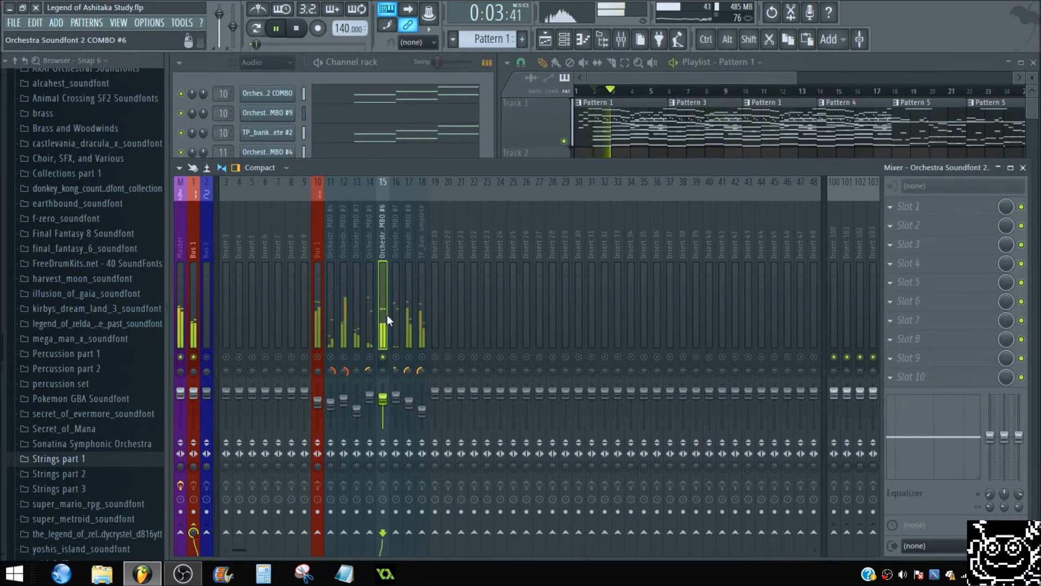
- Check the instruments of the COMBO #5 and COMBO #6 channels, stop playback and return to the mixer
click(485, 138)
click(269, 215)
click(269, 213)
click(275, 234)
click(275, 233)
key(space)
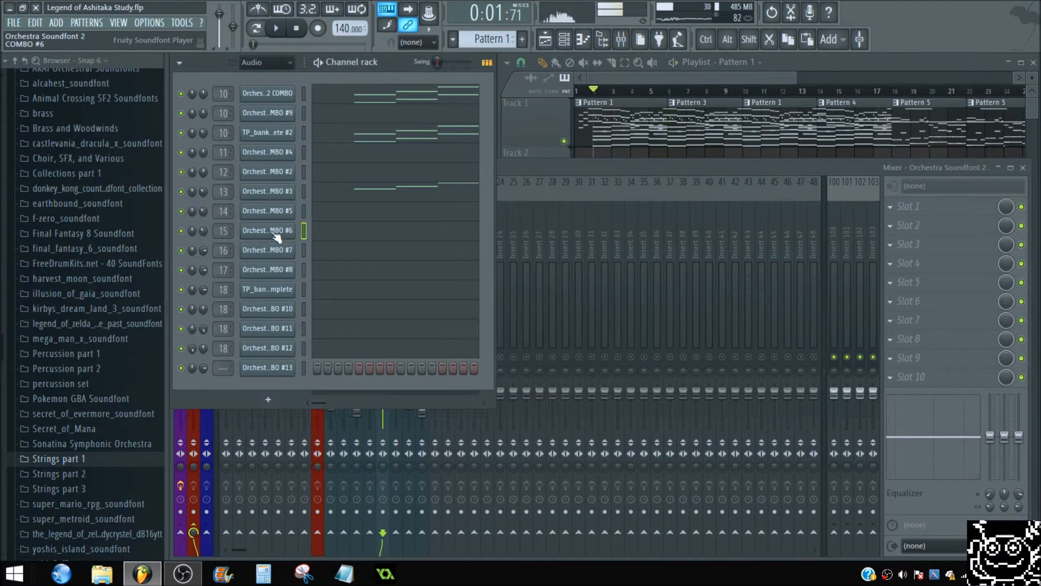
click(513, 165)
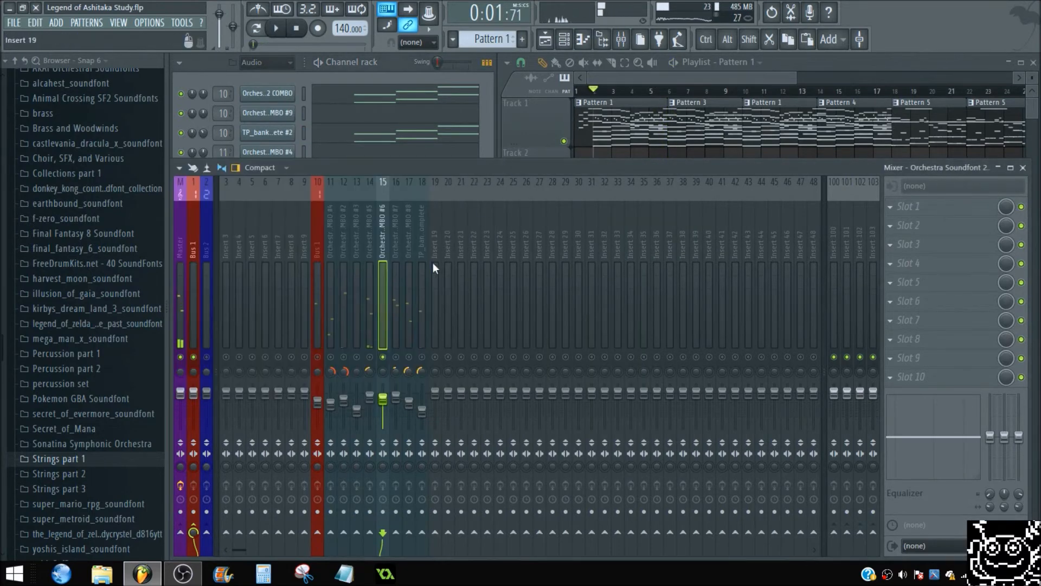
- Recheck the COMBO #6 channel's instrument in the channel rack and bring the mixer back to the front
click(488, 141)
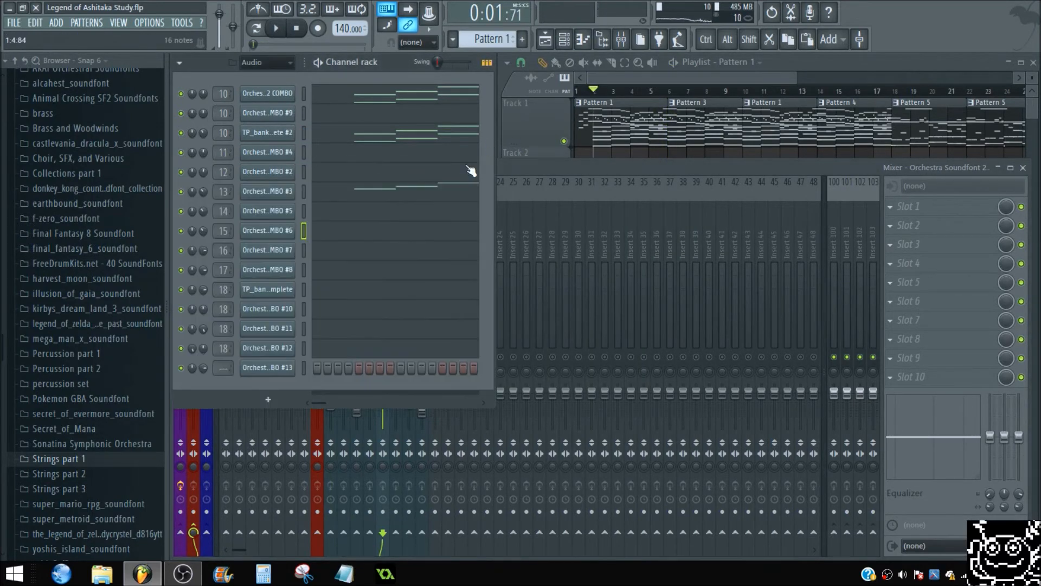
click(274, 233)
click(274, 233)
click(542, 167)
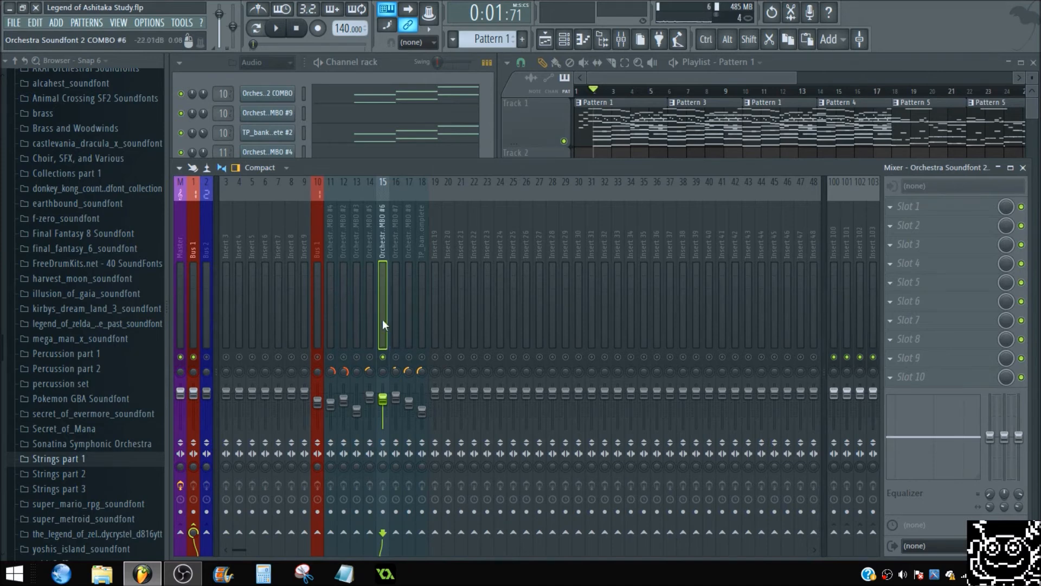
- Play the soloed COMBO #7 on mixer track 16, check its channel in the channel rack and return to the mixer
click(399, 329)
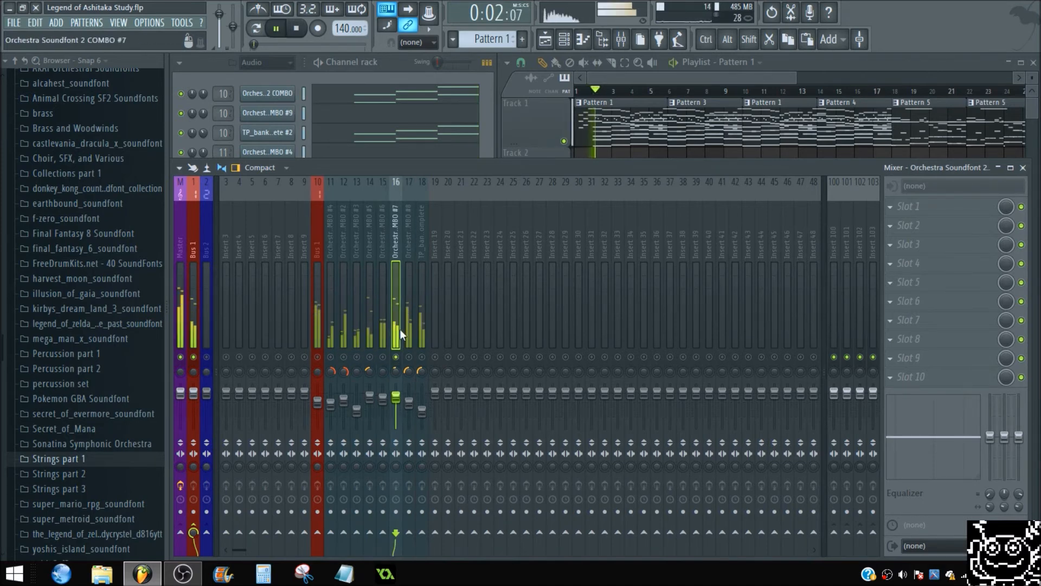
click(488, 136)
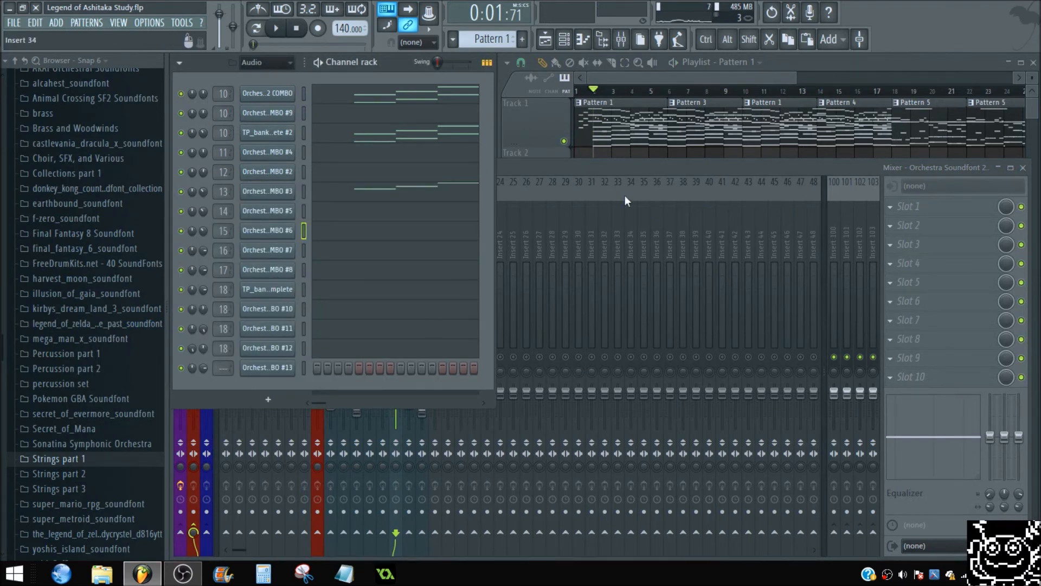
click(609, 168)
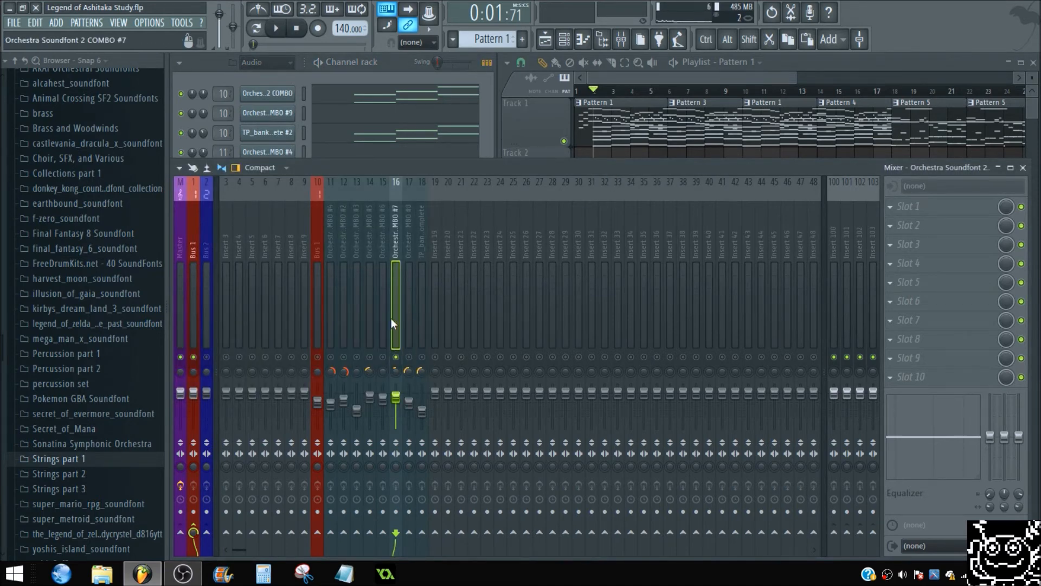
- Enable mixer tracks 13 and 12 in turn alongside track 16, playing each combination to compare them with COMBO #7
click(357, 358)
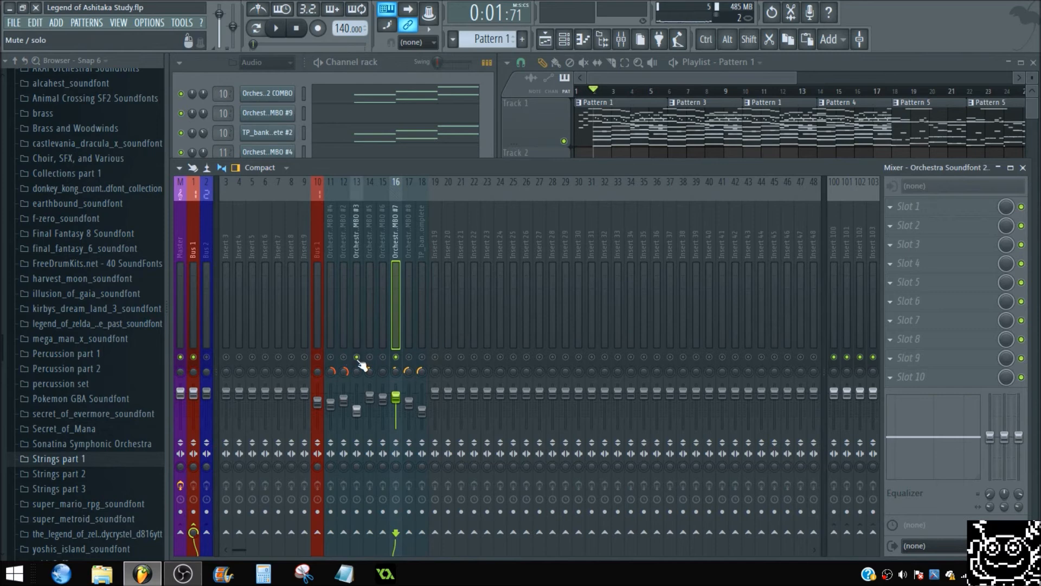
key(space)
click(357, 358)
click(344, 357)
key(space)
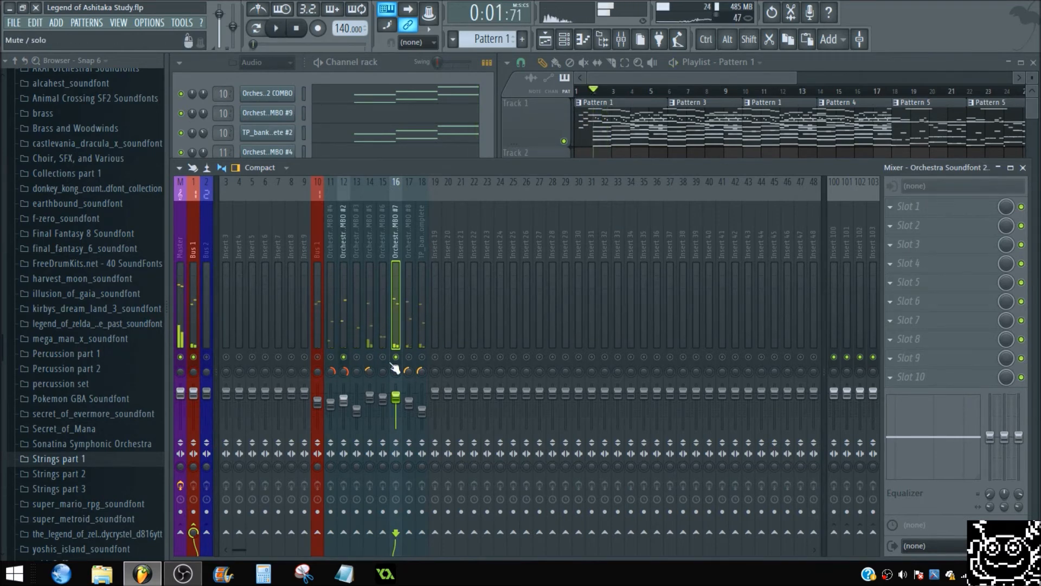
click(344, 358)
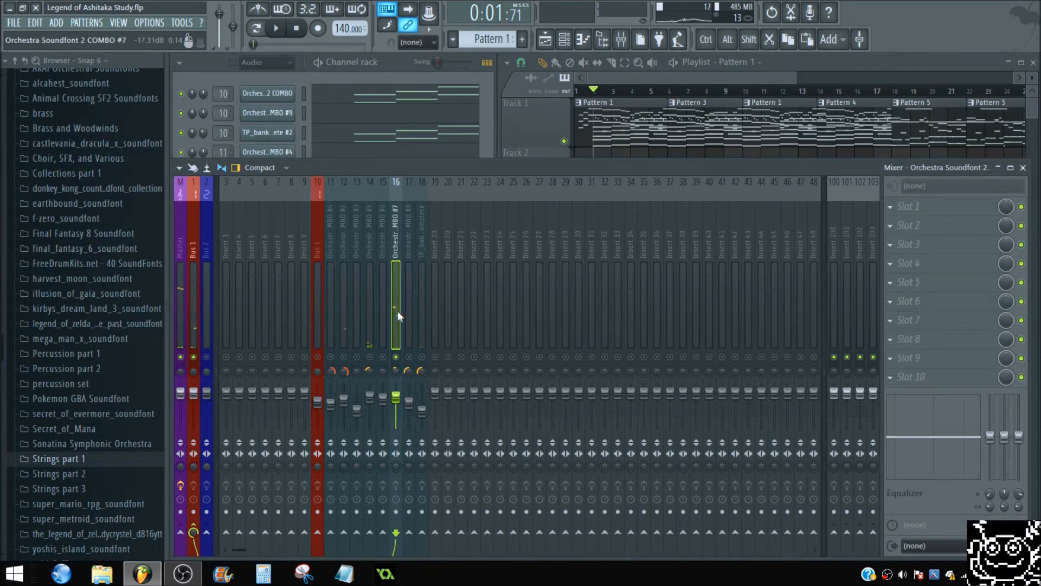
- Solo mixer track 17 and play COMBO #8 on its own from around bar 2
click(410, 358)
click(411, 328)
key(space)
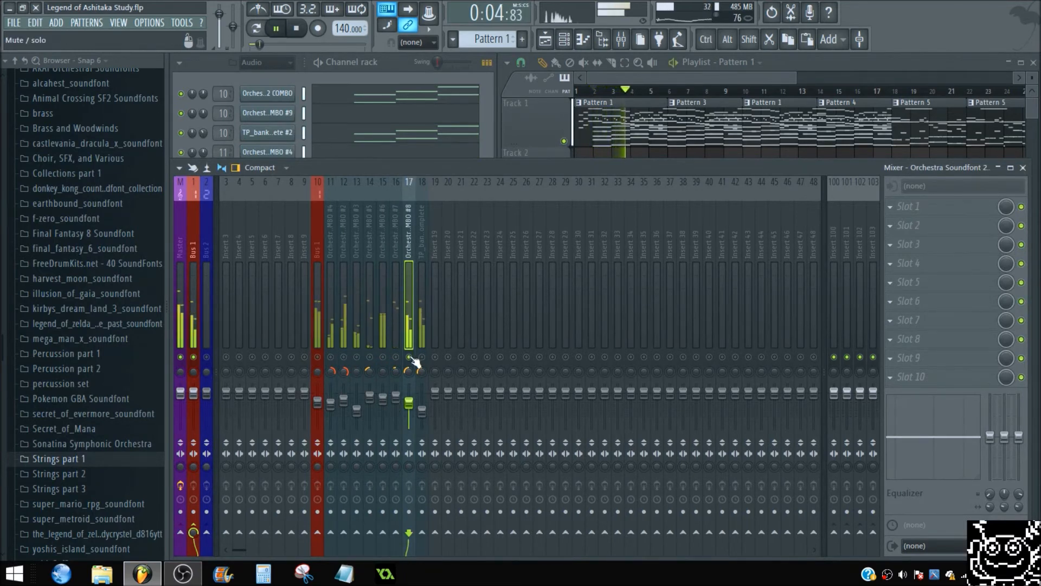
key(space)
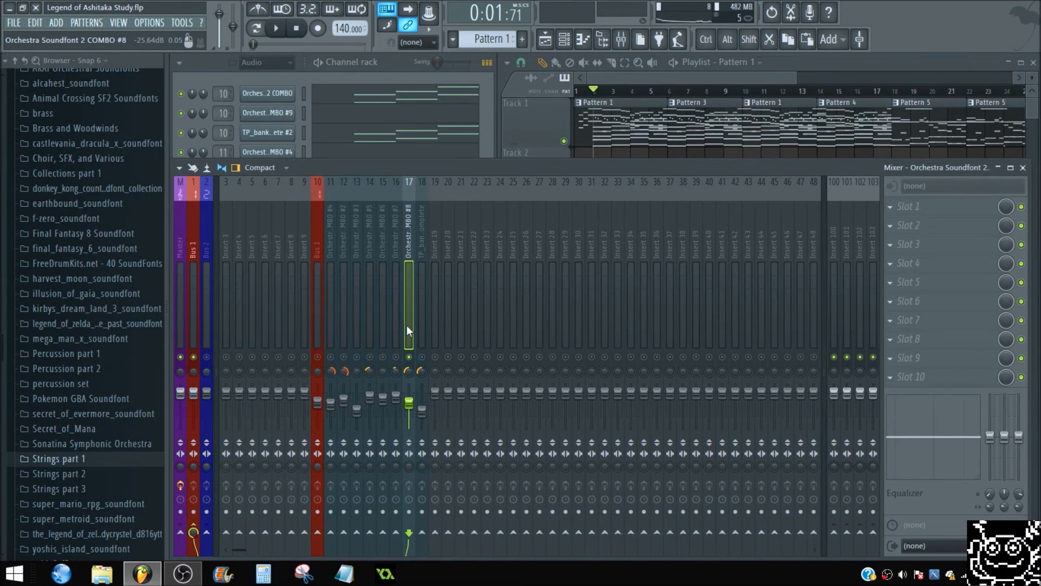
- Play the full mix with Bus 1 on mixer track 10 switched on and off to compare the sound
click(316, 327)
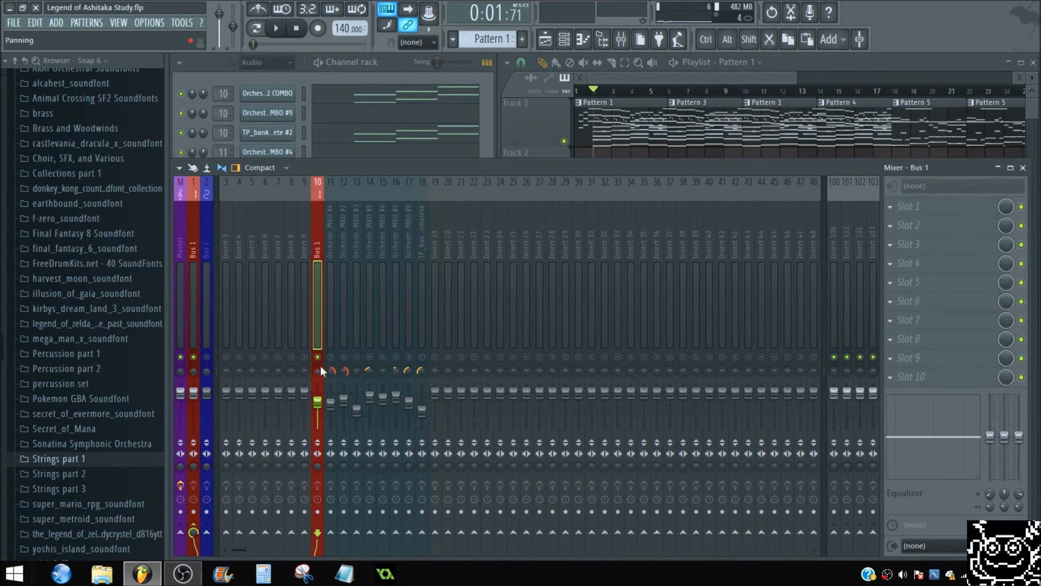
click(318, 358)
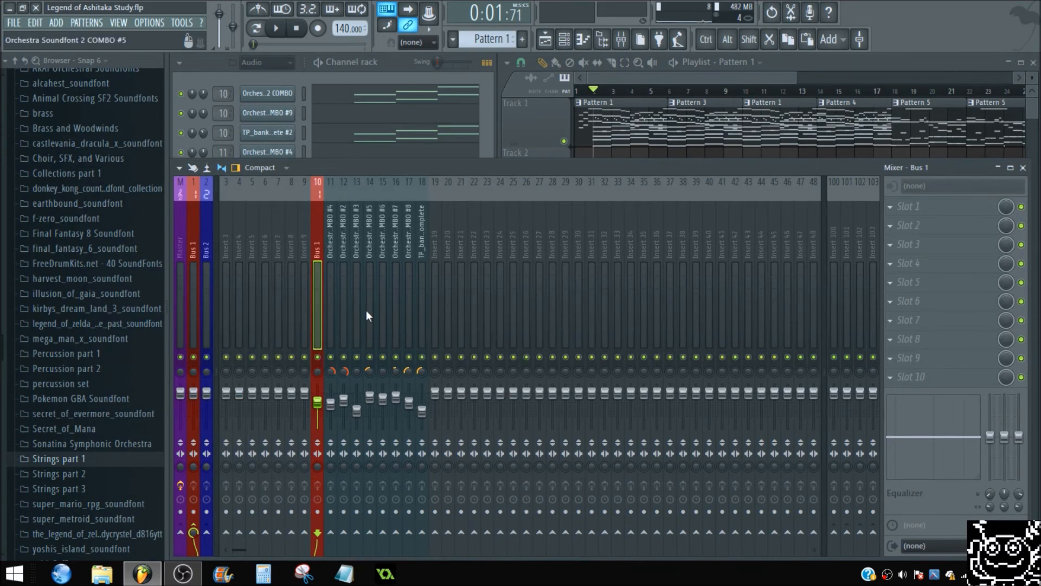
key(space)
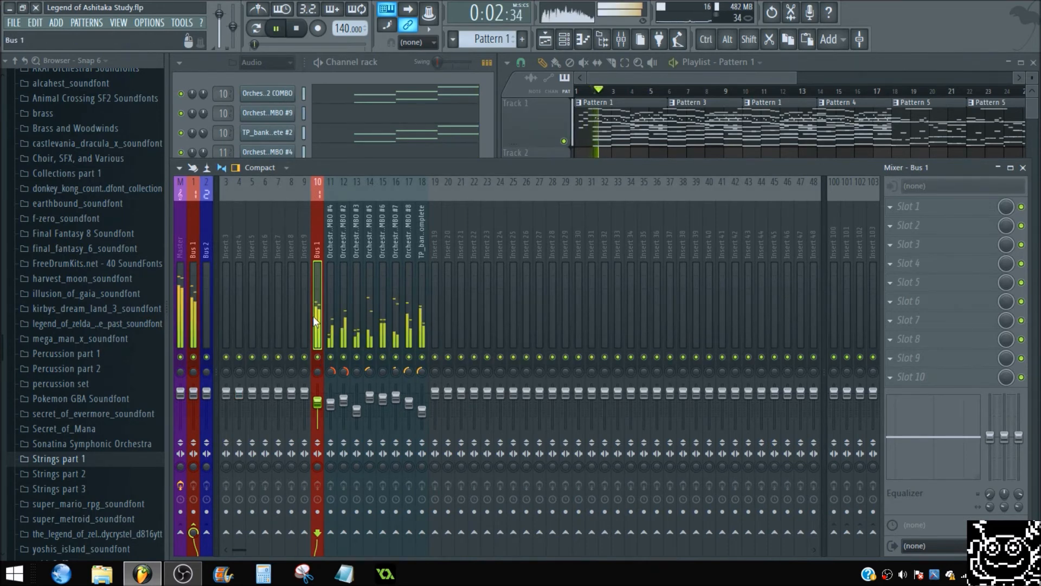
click(324, 356)
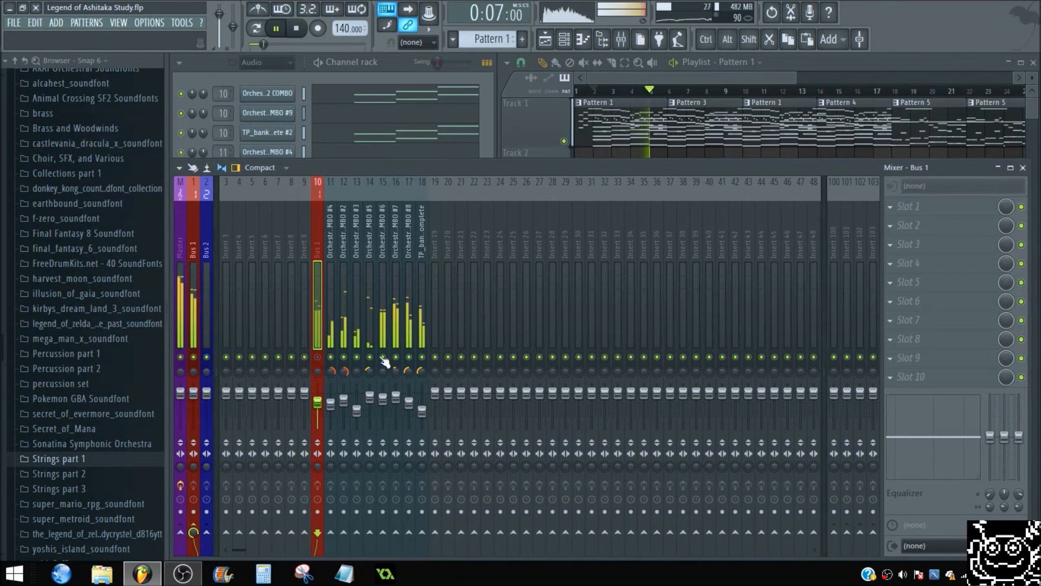
key(space)
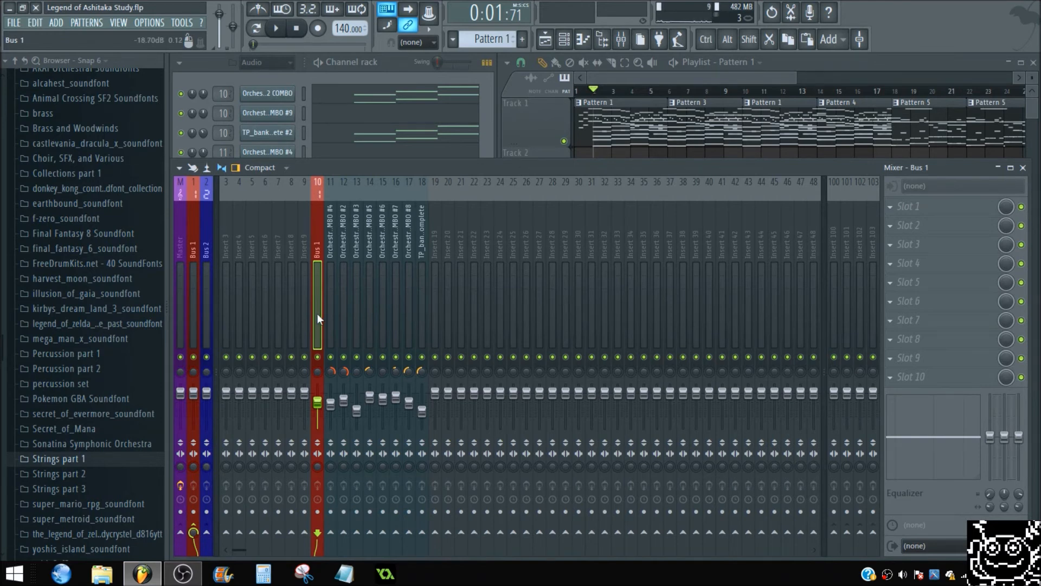
key(space)
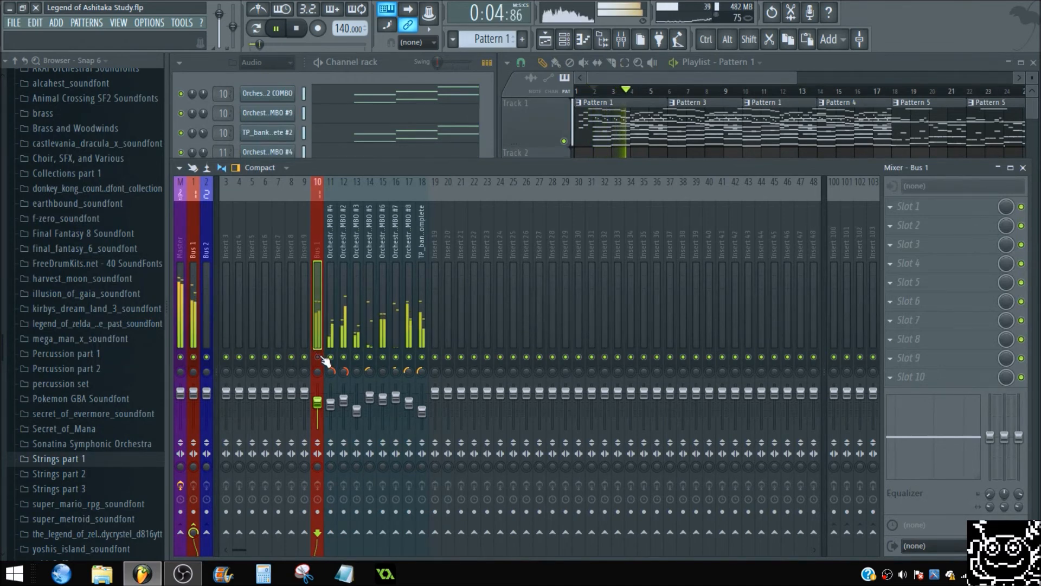
- Solo mixer tracks 17 and 18 in turn to hear COMBO #8 and TP_bank_11_incomplete separately
click(411, 317)
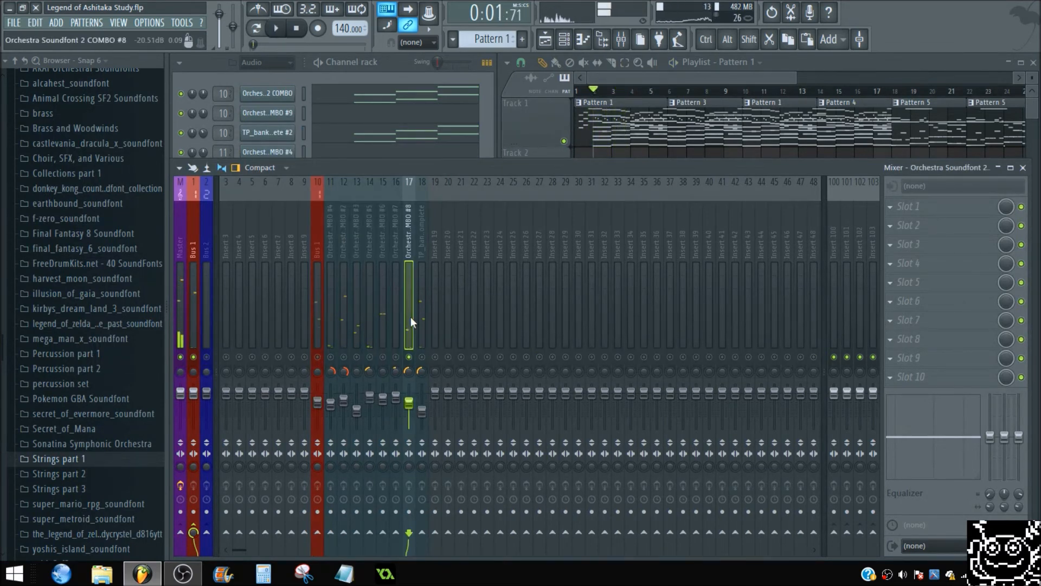
key(space)
click(422, 355)
key(space)
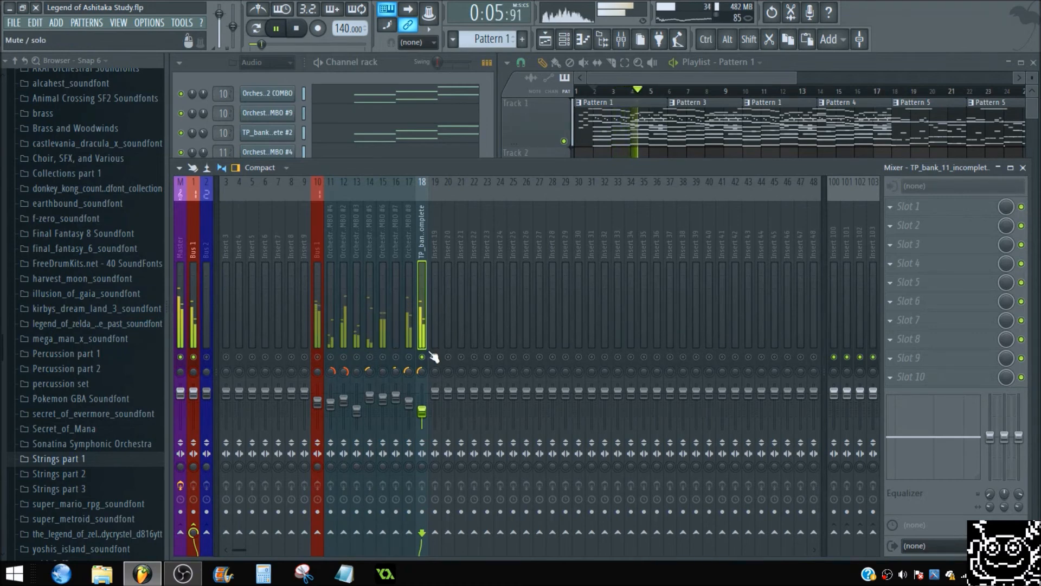
key(space)
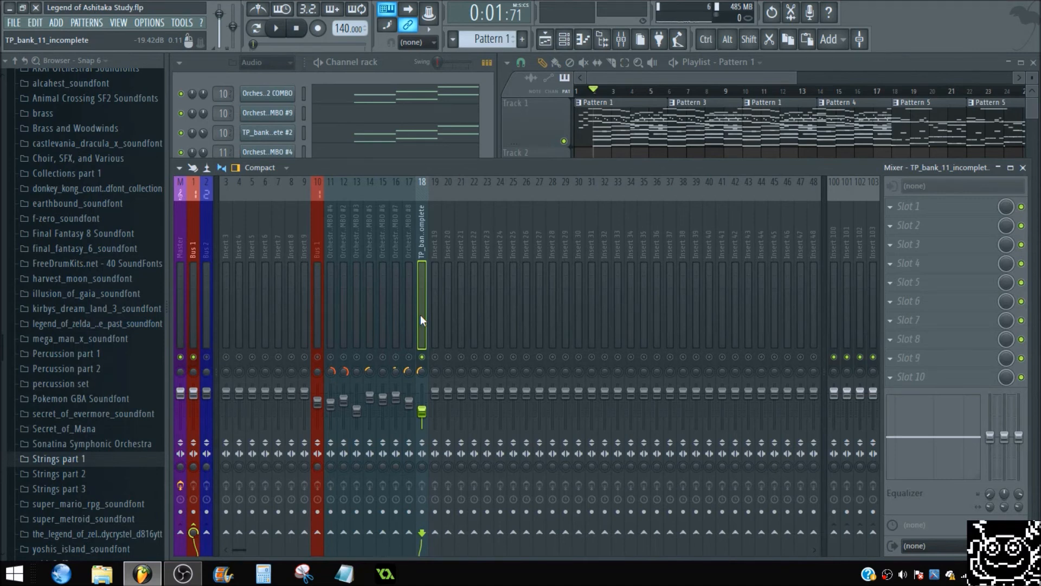
- Unsolo mixer track 18, play the full mix briefly and select the Master track
right_click(422, 357)
key(space)
key(space)
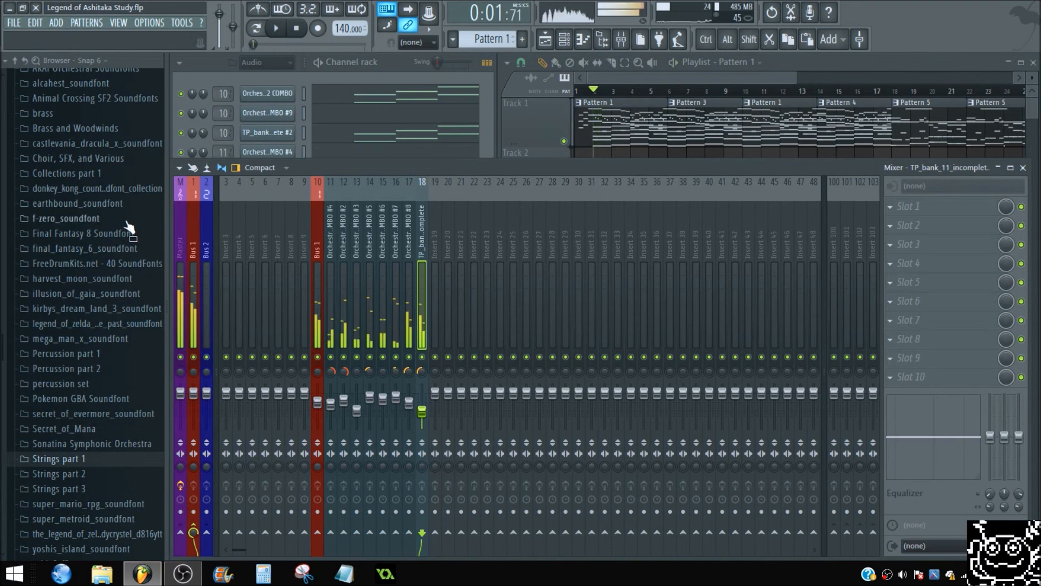
click(186, 239)
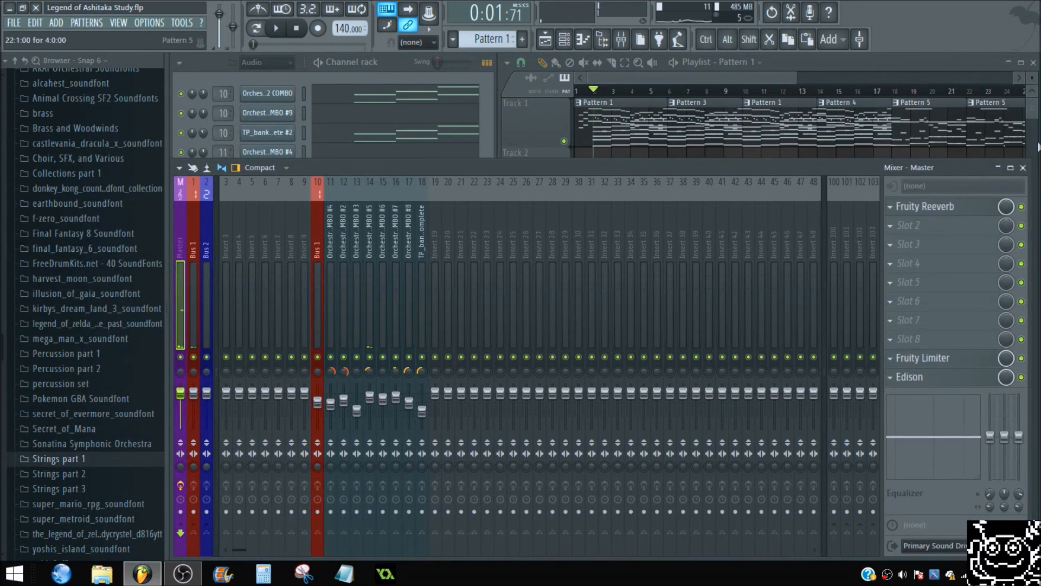
- Close the mixer, return the playhead to bar 1 and fit the whole arrangement in the playlist
click(1023, 168)
drag(615, 89, 520, 66)
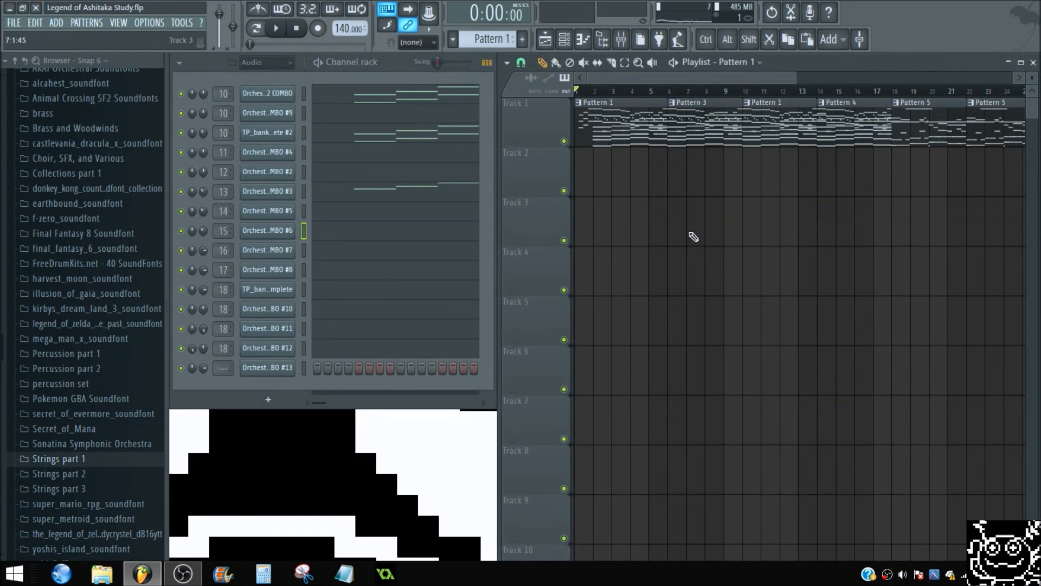
drag(796, 78, 913, 96)
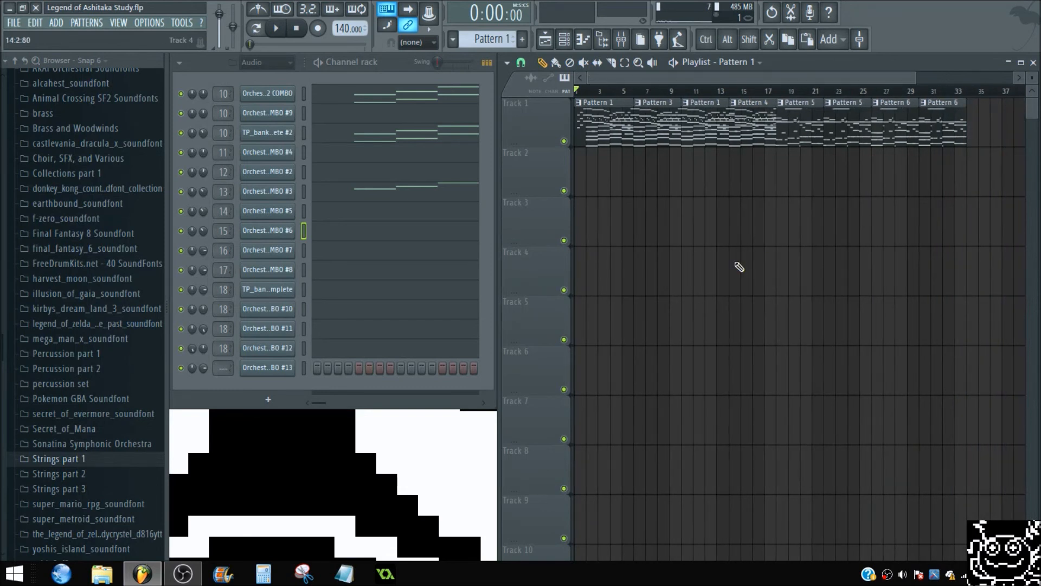
- Examine the Orchestra Soundfont 2 COMBO channel's notes across their full range in the piano roll
click(282, 95)
click(282, 95)
click(587, 41)
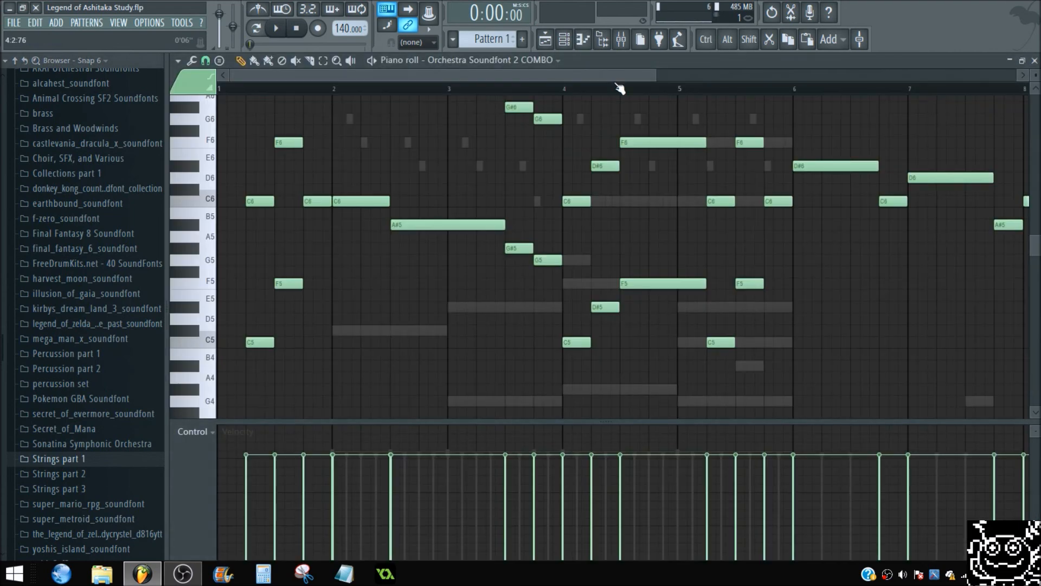
scroll(617, 85, down, 3)
scroll(607, 309, up, 11)
scroll(598, 312, down, 4)
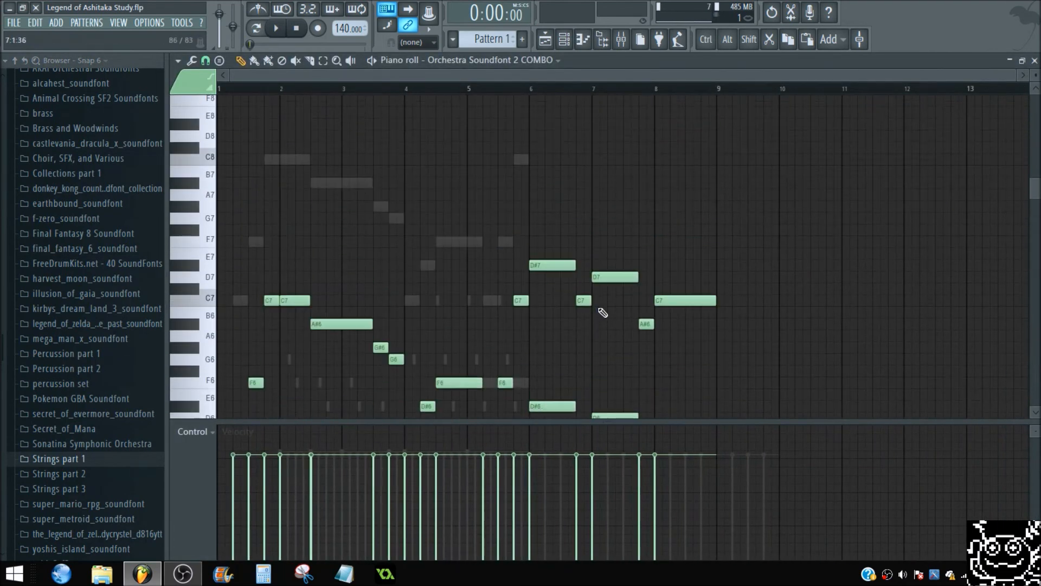
scroll(604, 318, down, 5)
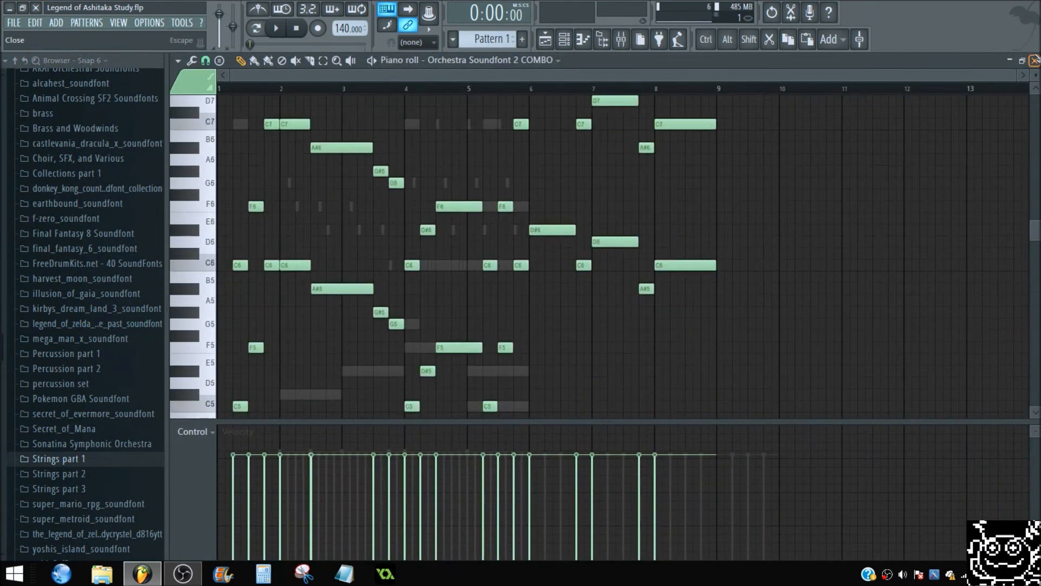
- Switch to the COMBO #9 channel's notes in the piano roll, play them briefly and close it
click(1035, 60)
click(267, 113)
click(267, 113)
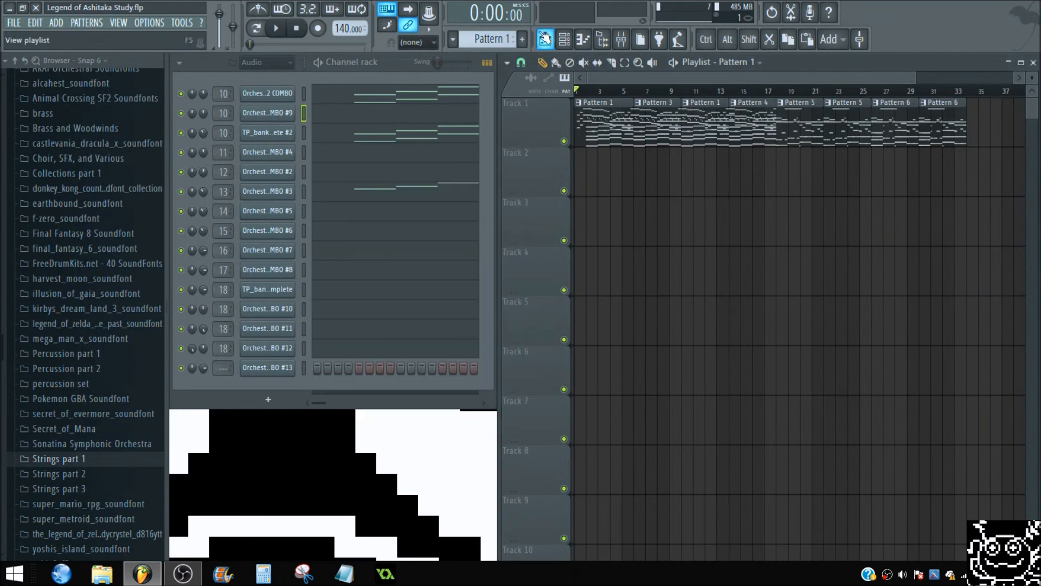
click(583, 40)
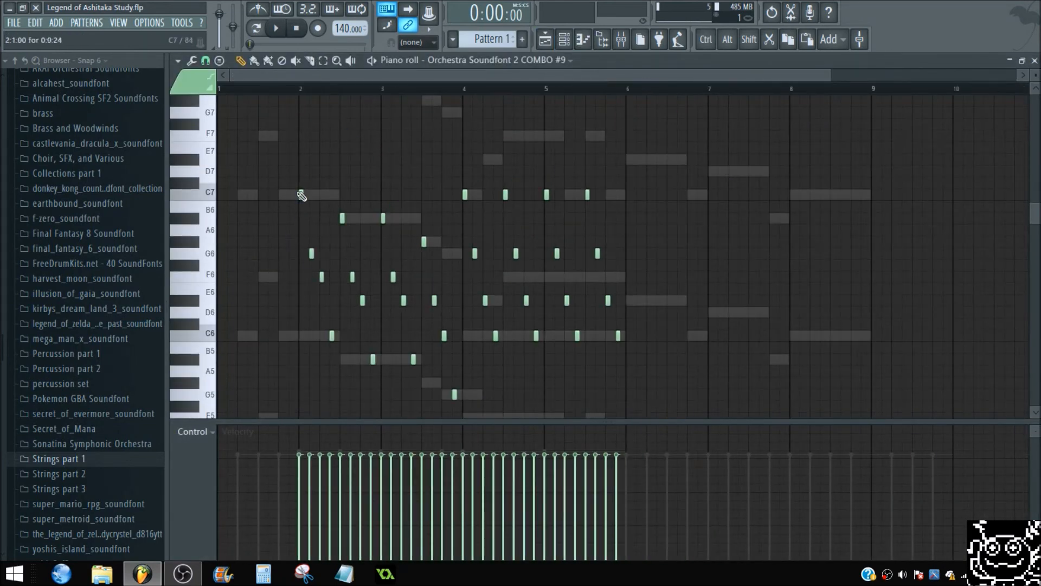
key(space)
key(space)
click(1034, 60)
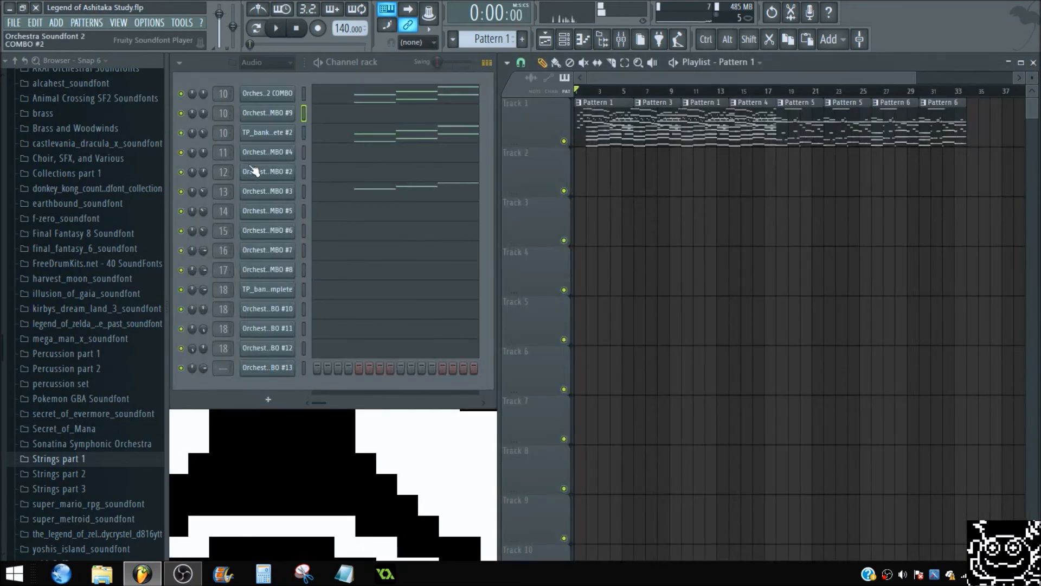
- Solo the COMBO #9 channel, add the Orchestra Soundfont 2 COMBO channel and play both while viewing COMBO #9's notes
right_click(182, 113)
click(196, 124)
click(181, 93)
key(space)
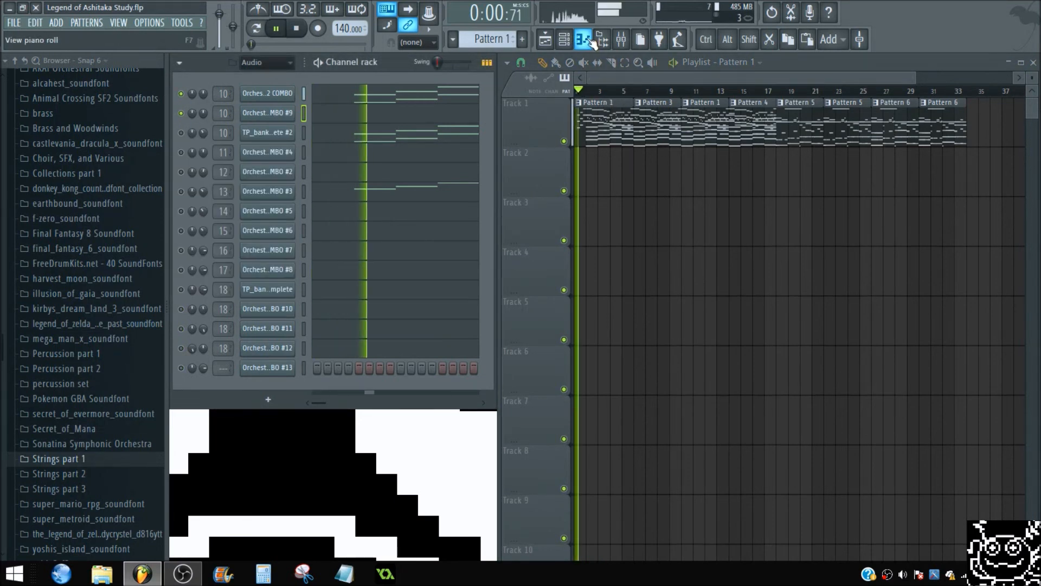
click(593, 43)
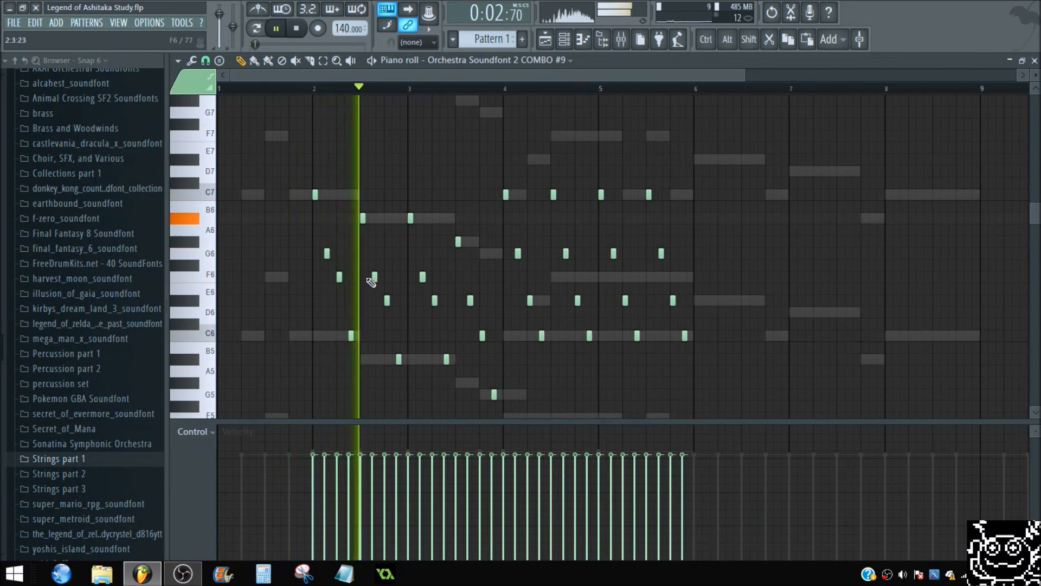
click(1034, 60)
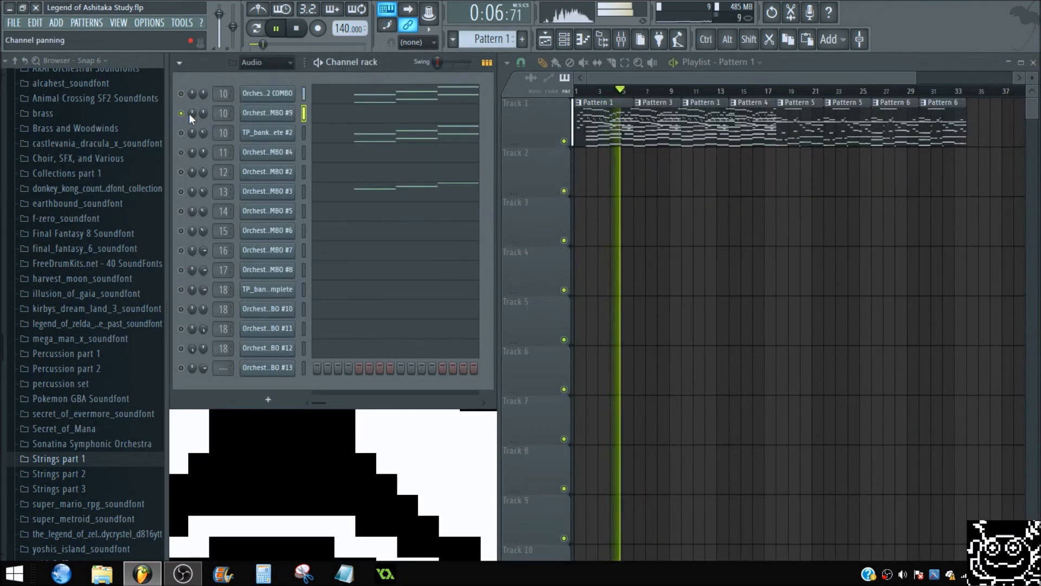
- Review COMBO #9's notes while it plays alone, stop playback and re-enable all channels in the channel rack
click(582, 39)
key(space)
click(1034, 60)
right_click(182, 113)
click(183, 117)
right_click(769, 272)
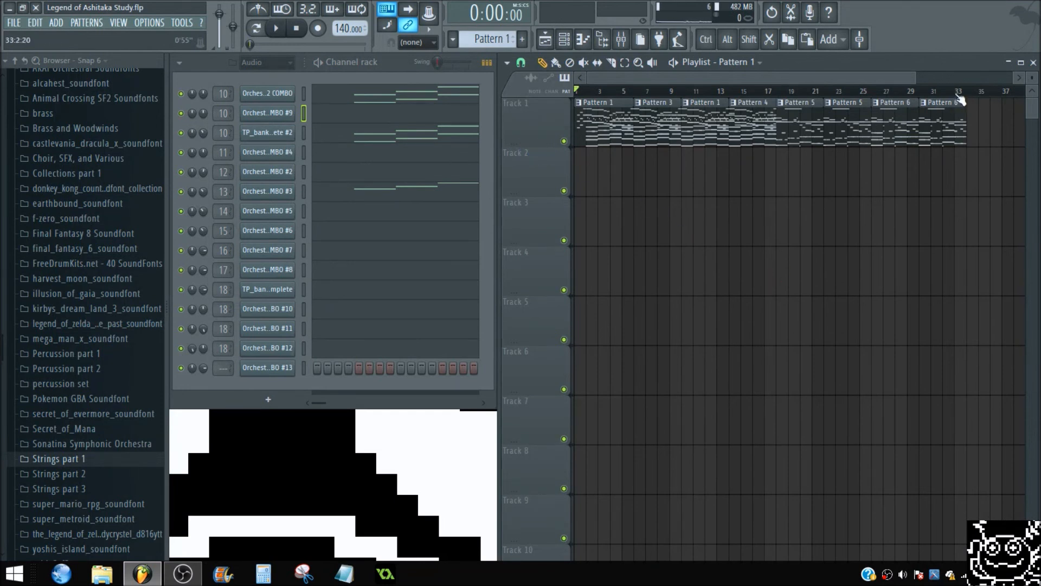
- Move the playhead to bar 17, where Pattern 5 starts, and show the whole arrangement in the playlist
click(776, 91)
scroll(829, 93, down, 1)
drag(819, 76, 868, 109)
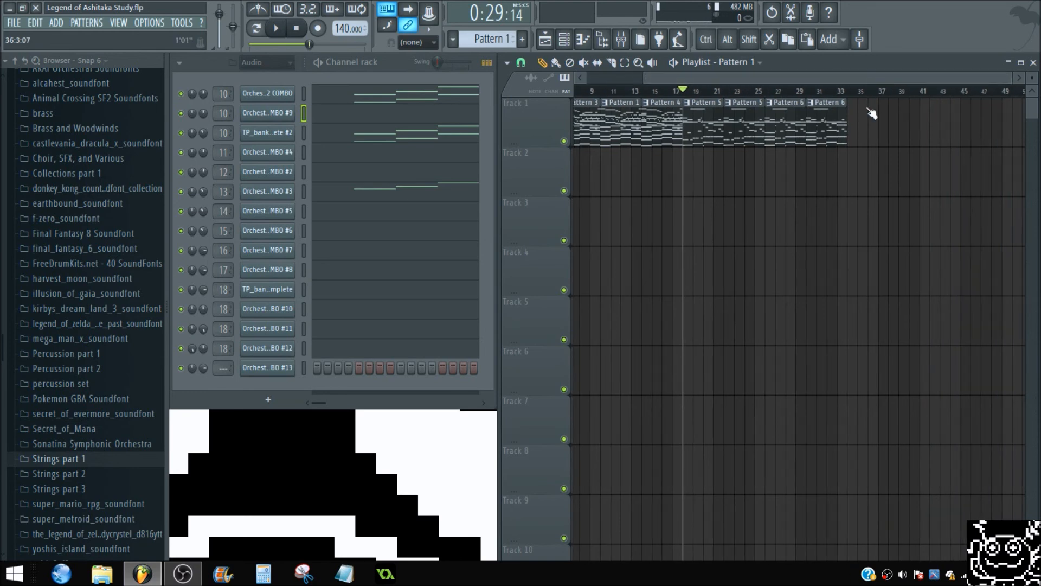
drag(762, 75, 598, 74)
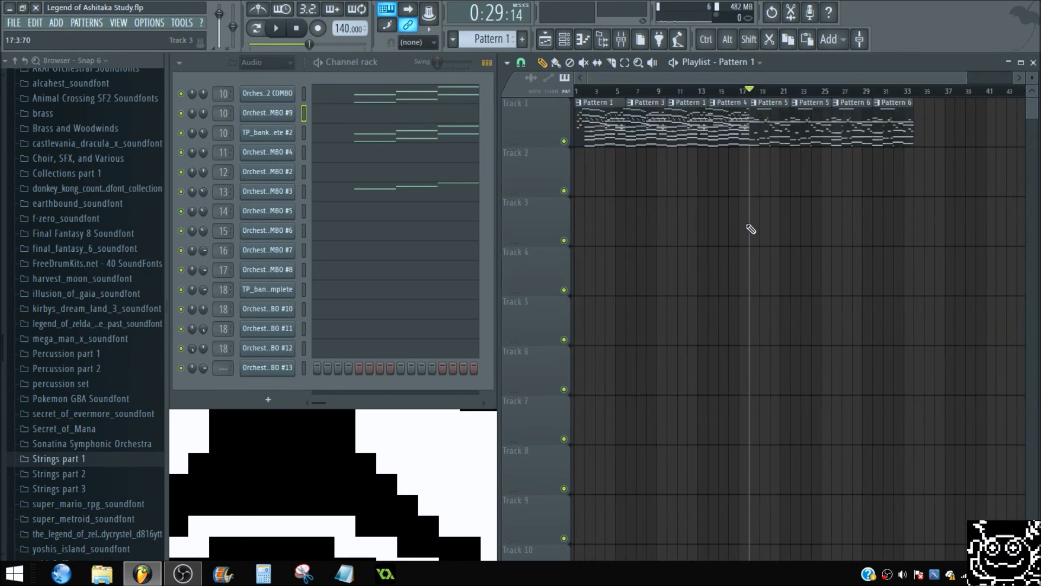
- Return to the mixer and open the Fruity Limiter on the Master track
click(621, 39)
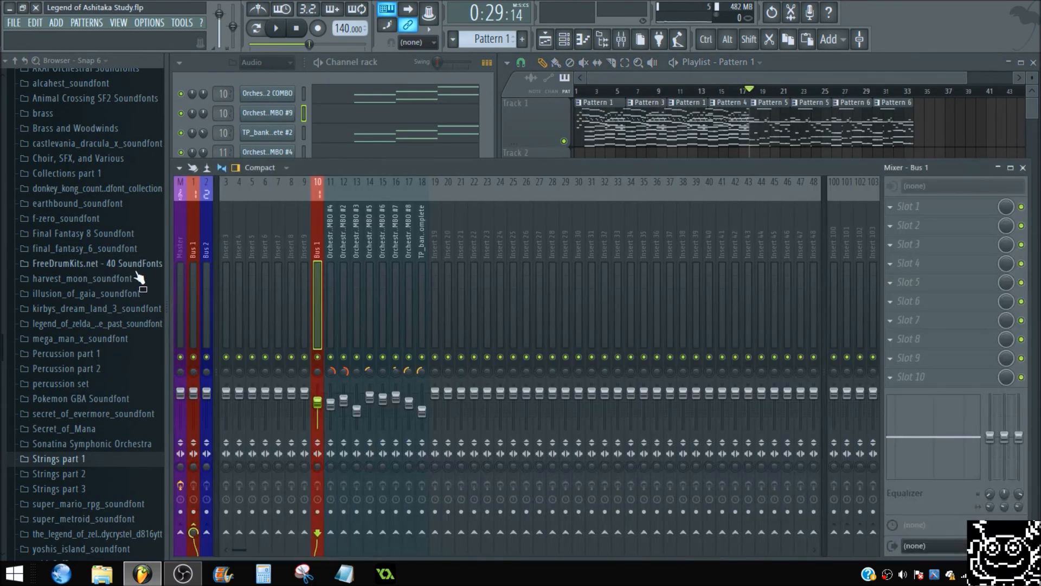
click(184, 236)
click(938, 362)
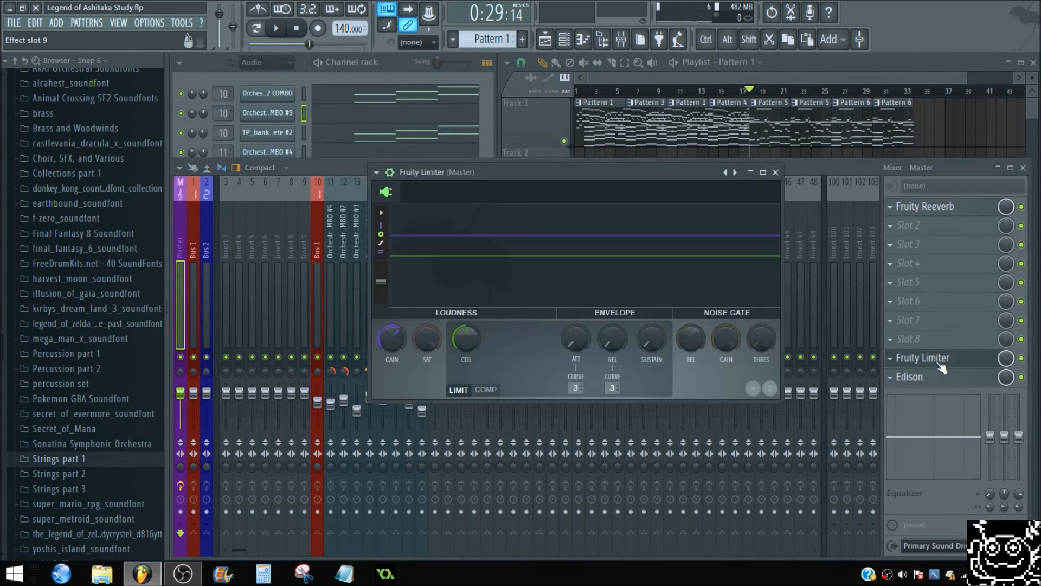
- Play the song from the start while watching the Master's Fruity Limiter, moving its window clear, and stop playback
drag(568, 174, 531, 195)
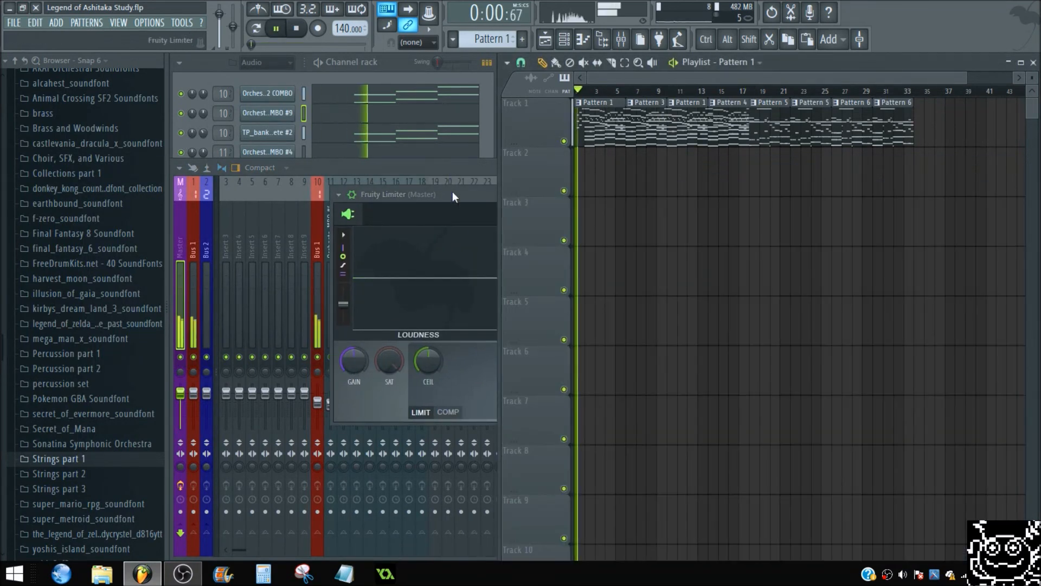
drag(453, 195, 317, 171)
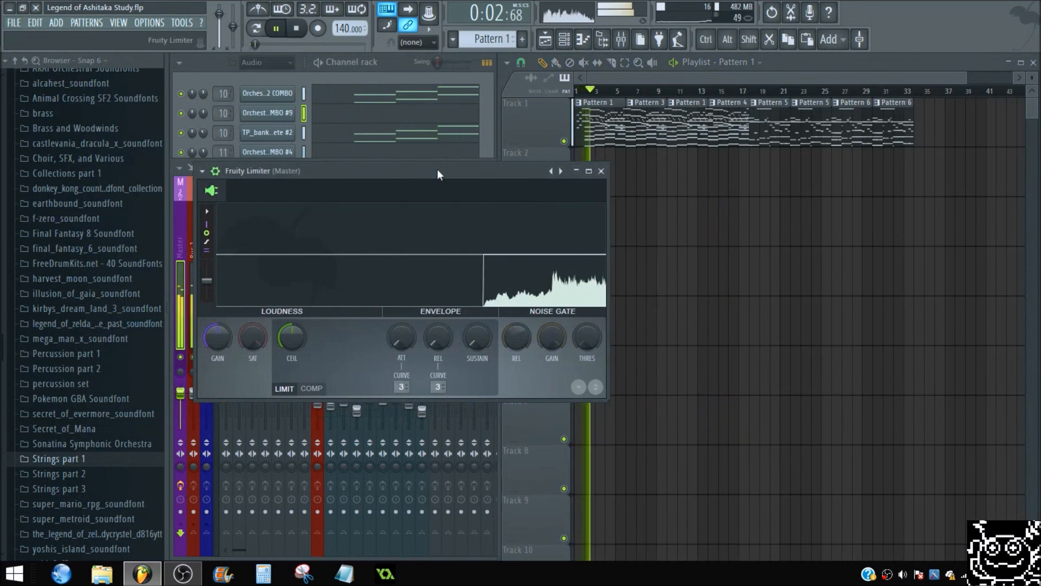
drag(430, 171, 521, 161)
key(space)
- Raise the Fruity Limiter's gain to 4.6 dB, increase it further while the song plays, stop playback and close the limiter
drag(307, 326, 307, 305)
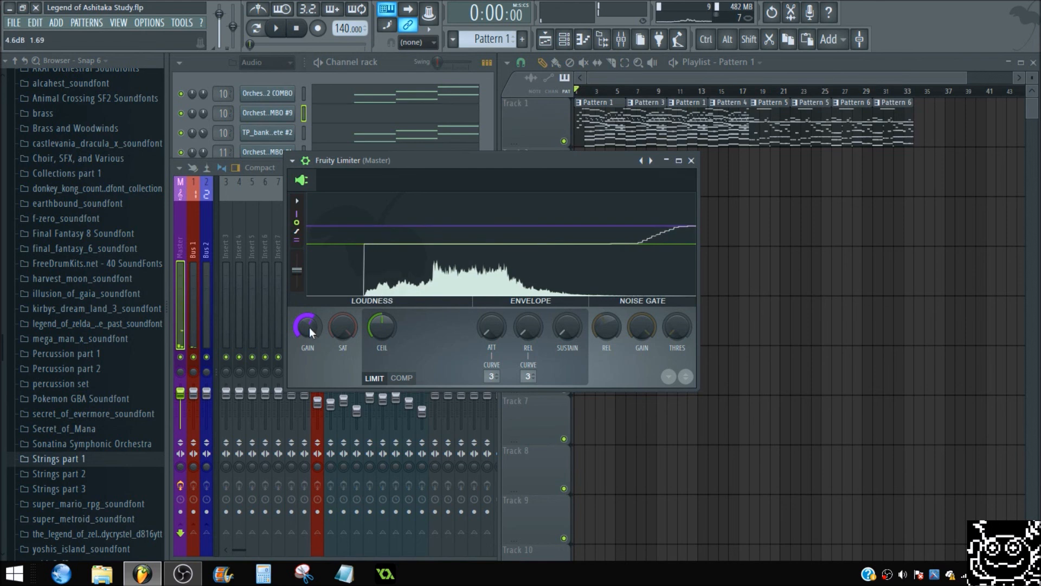
key(space)
drag(310, 327, 310, 314)
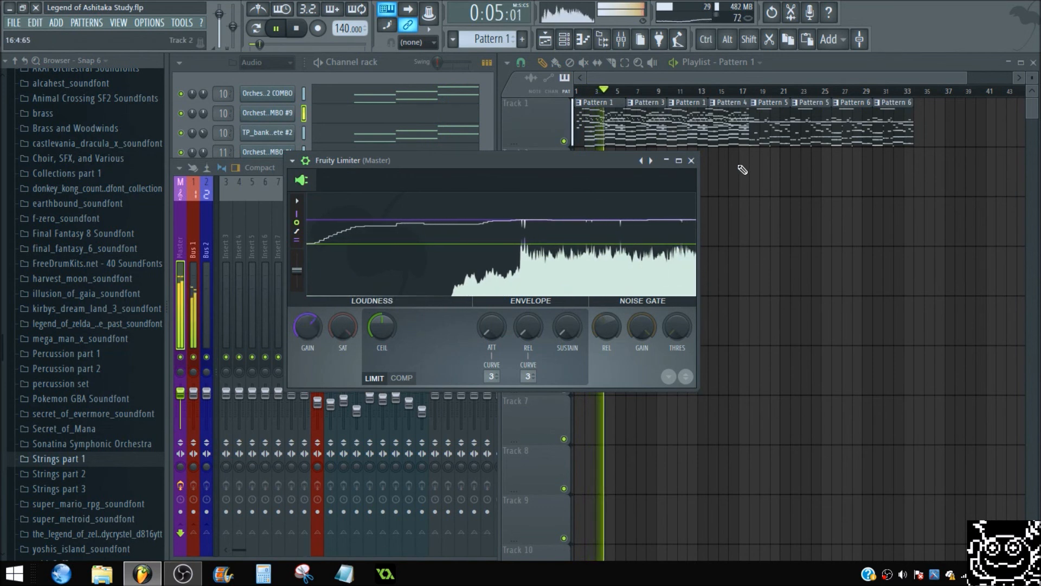
key(space)
drag(555, 155, 546, 123)
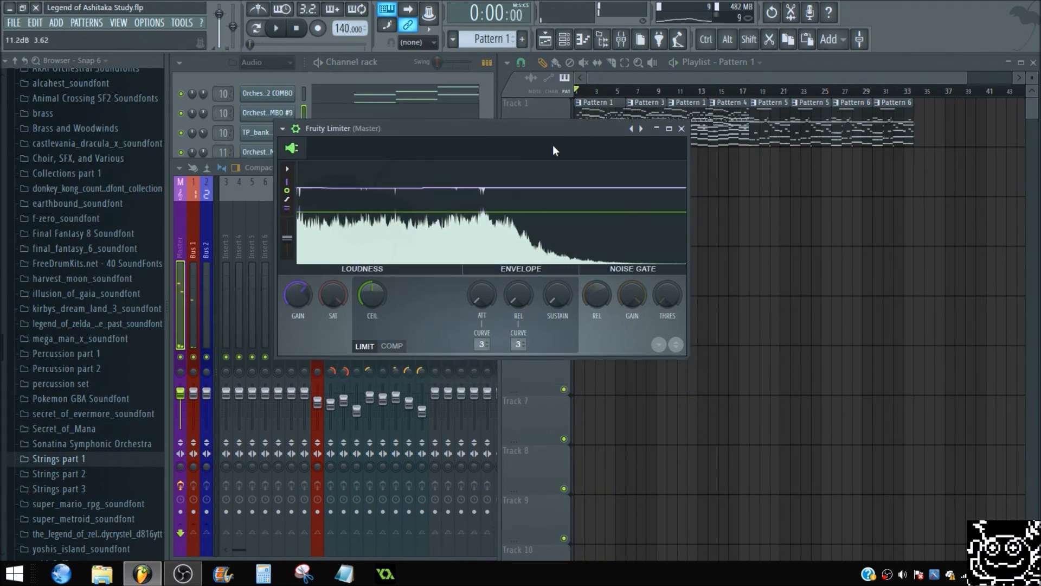
drag(496, 127, 513, 131)
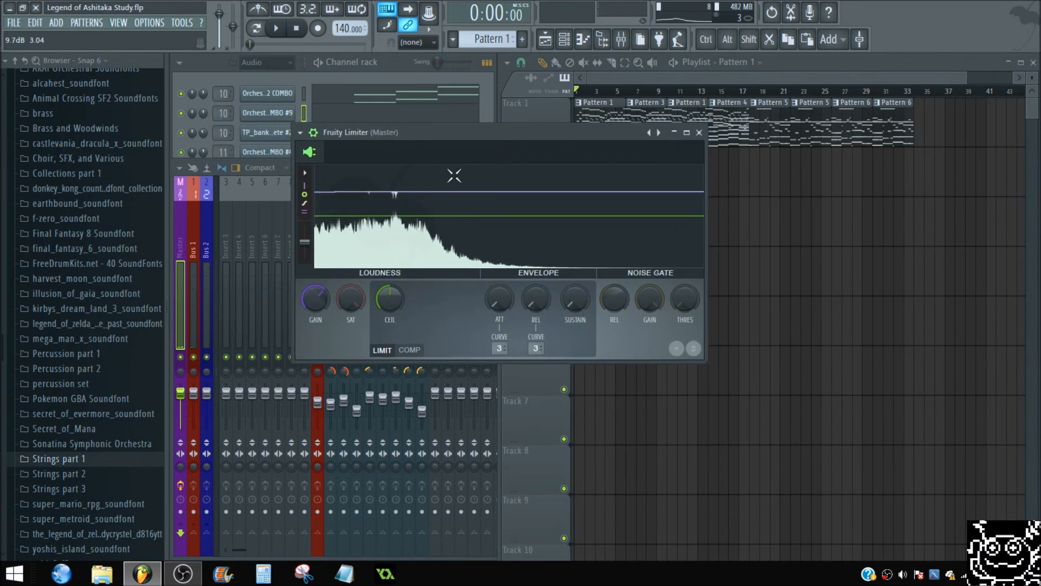
click(700, 132)
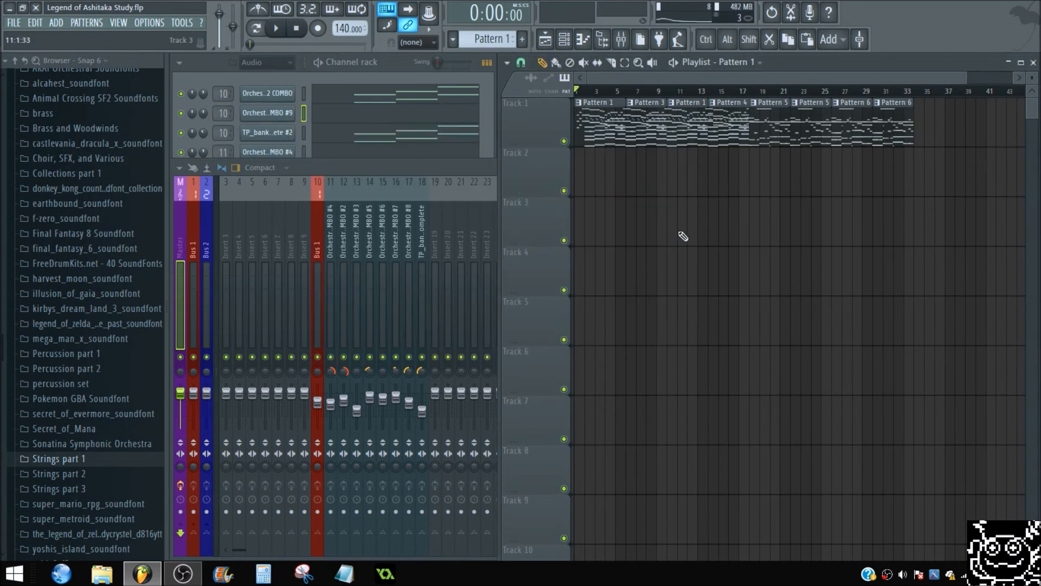
- Reopen the Fruity Limiter on the Master track for another look and close it
click(184, 243)
click(963, 359)
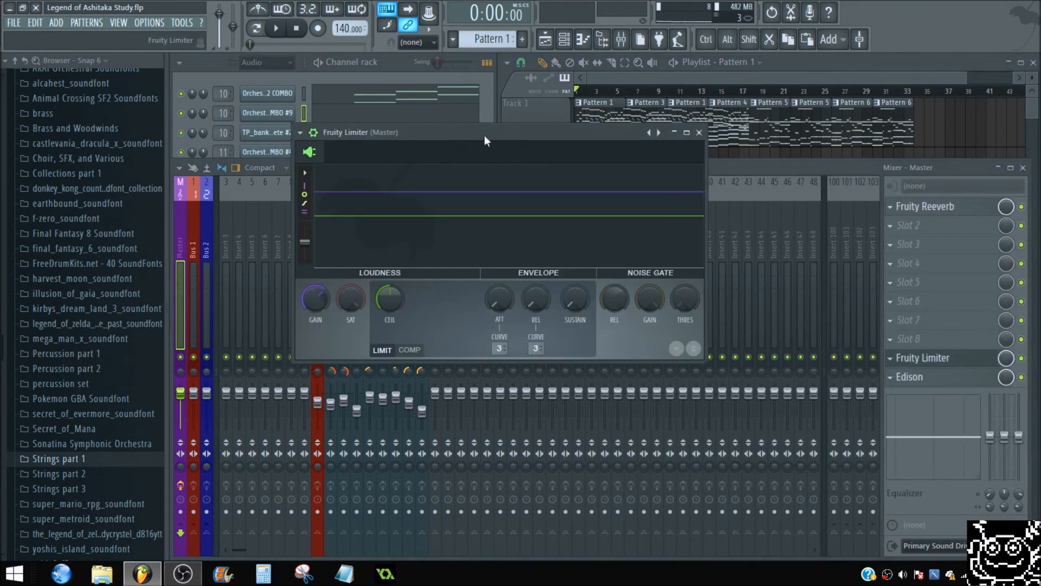
drag(515, 130, 555, 71)
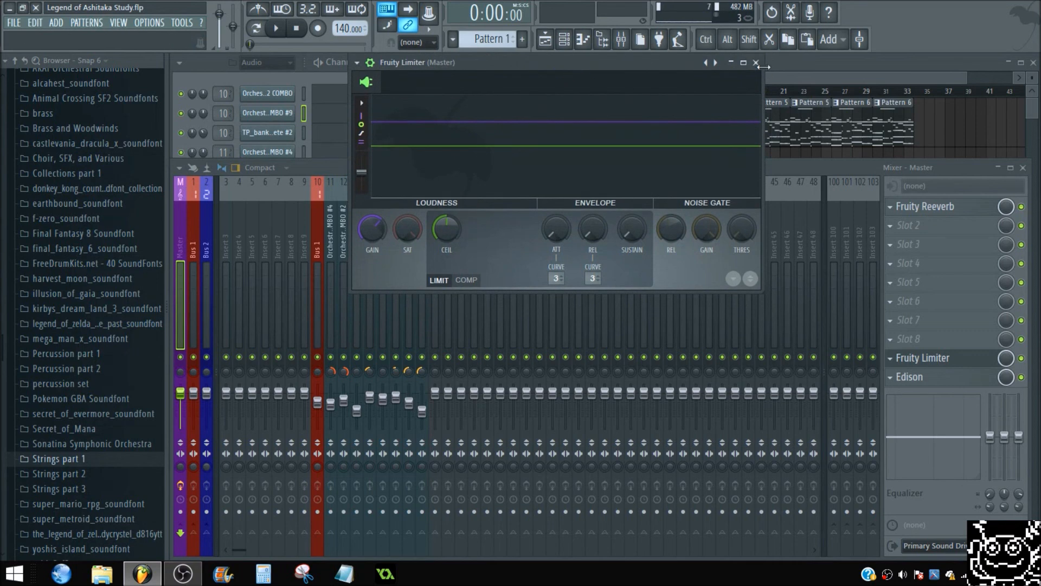
click(756, 63)
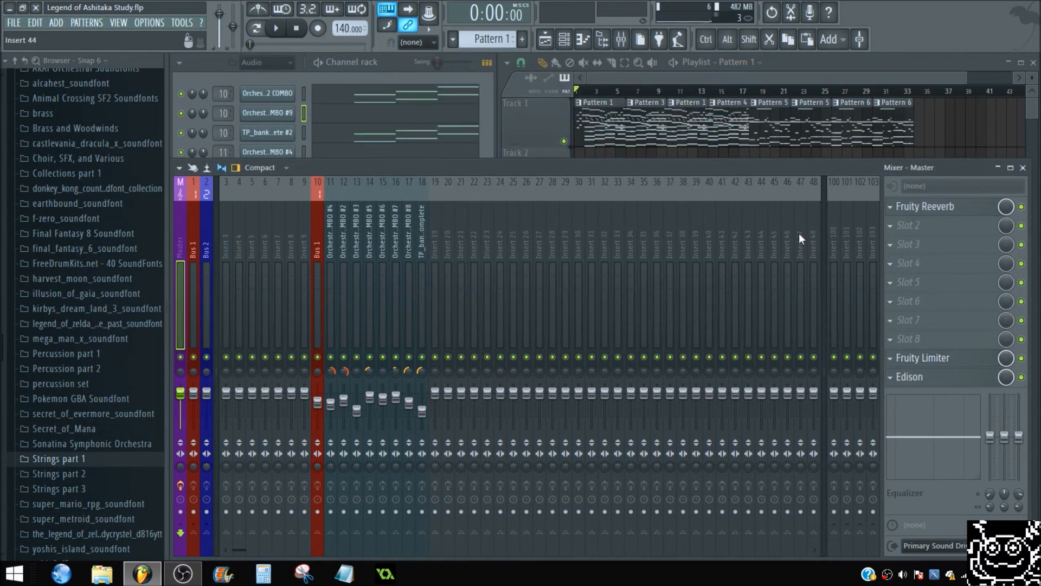
- Close the mixer and enlarge the playlist view slightly while keeping the whole arrangement visible
click(1023, 169)
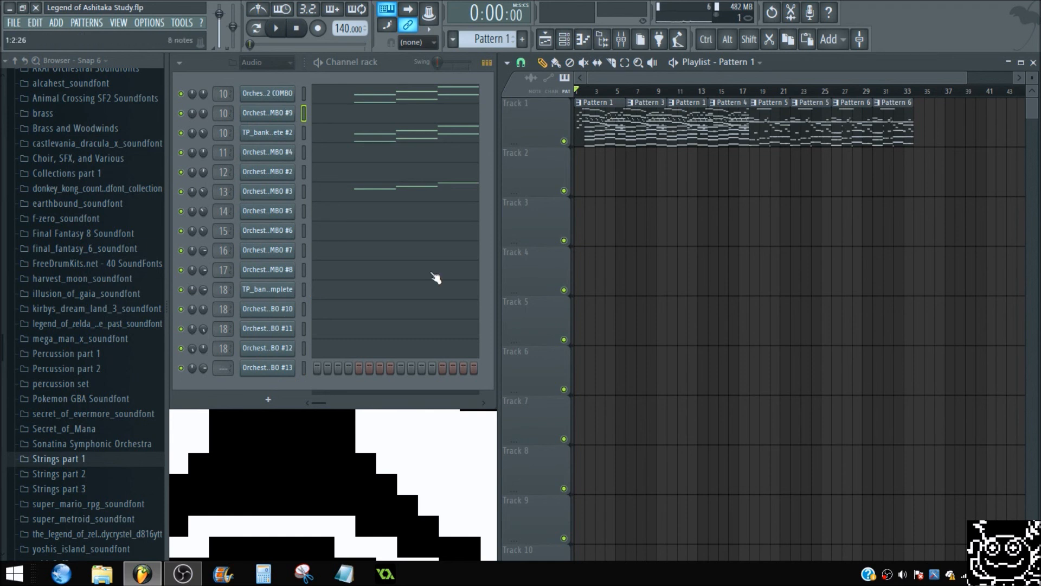
drag(968, 78, 942, 91)
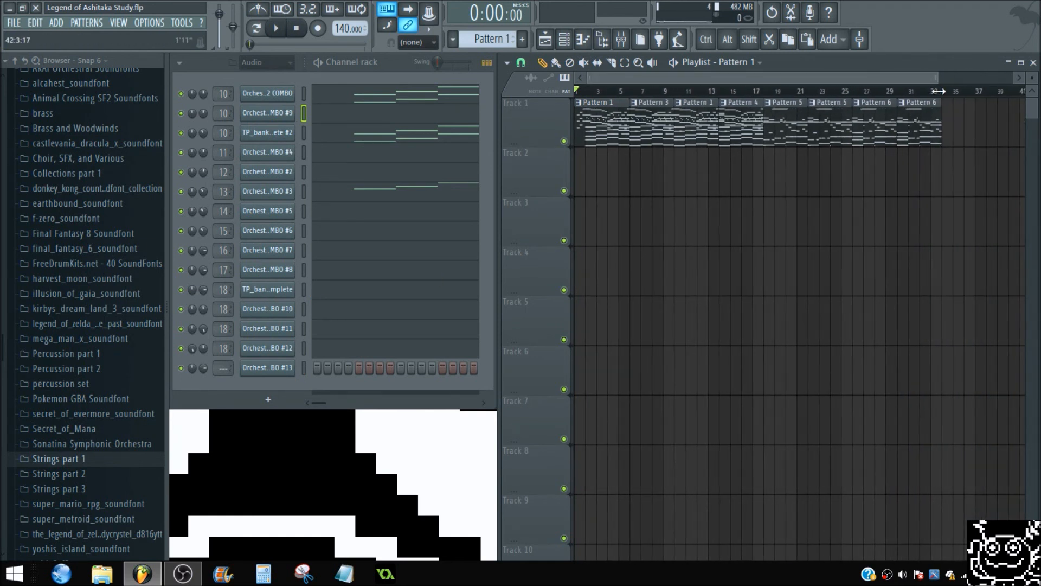